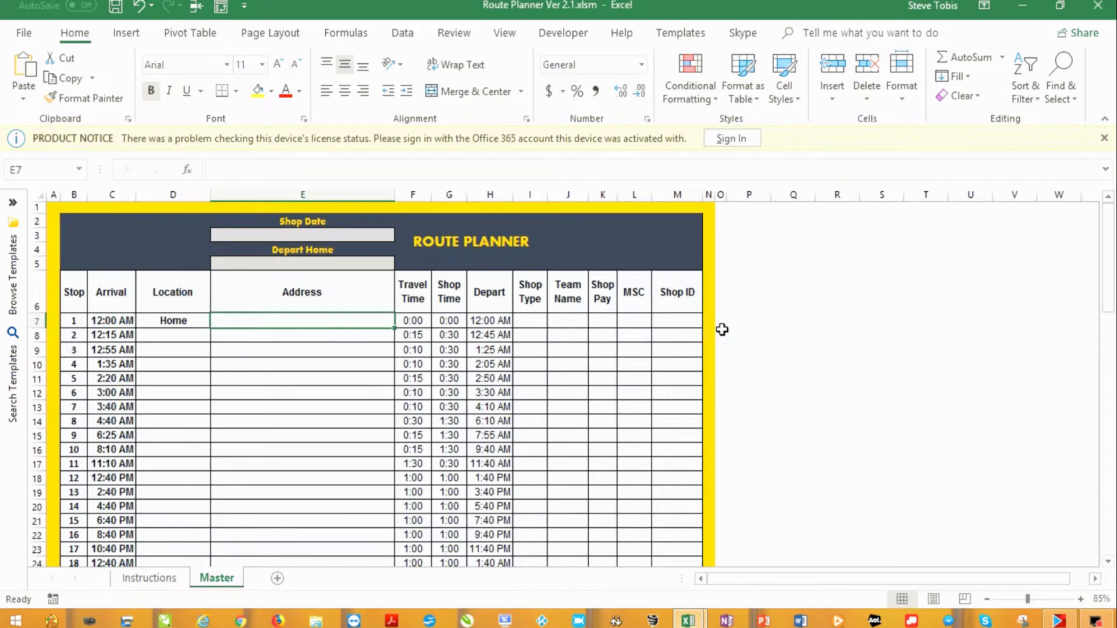
# Scroll the Master sheet to row 31, showing the Function Menu buttons and Income & Expenses calculator
pyautogui.scroll(-4, 721, 331)
pyautogui.scroll(-6, 722, 331)
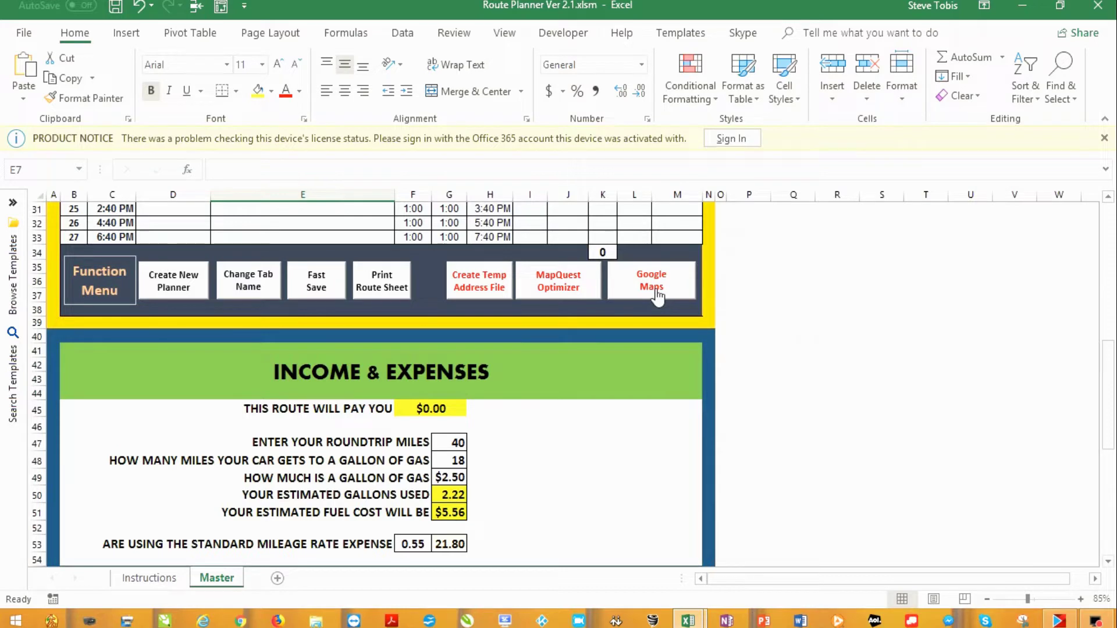
pyautogui.scroll(-2, 557, 376)
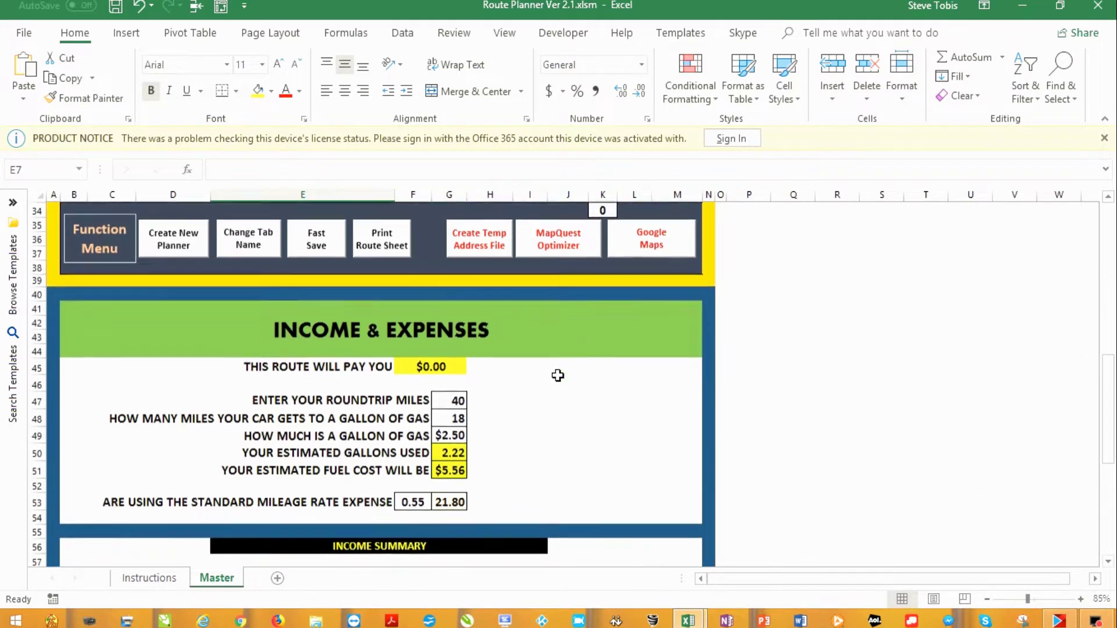
pyautogui.scroll(-1, 557, 376)
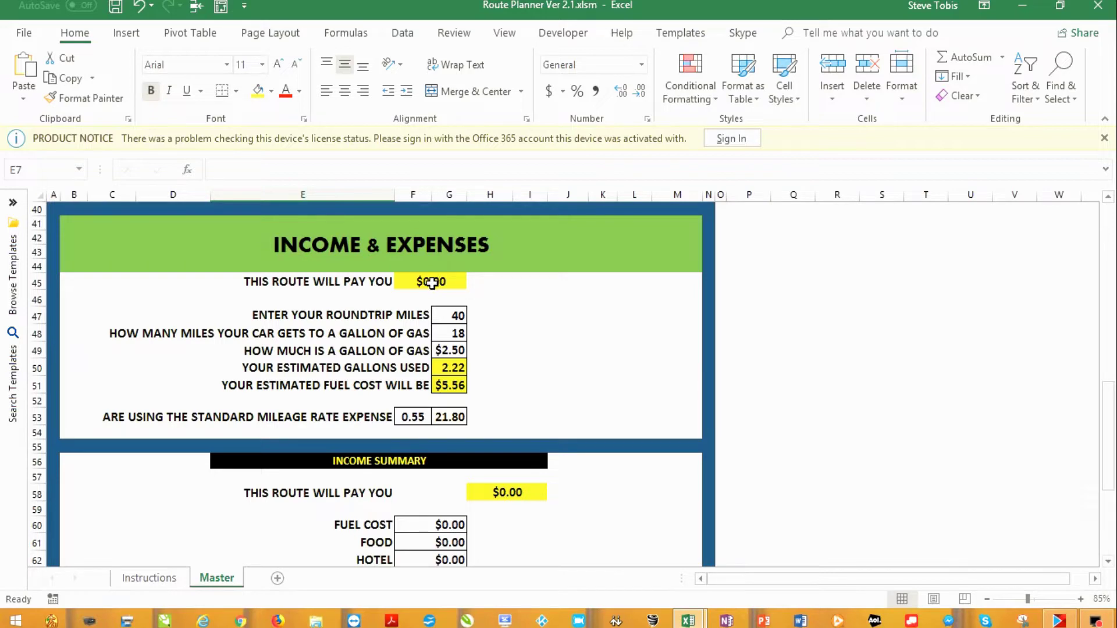
pyautogui.scroll(11, 431, 283)
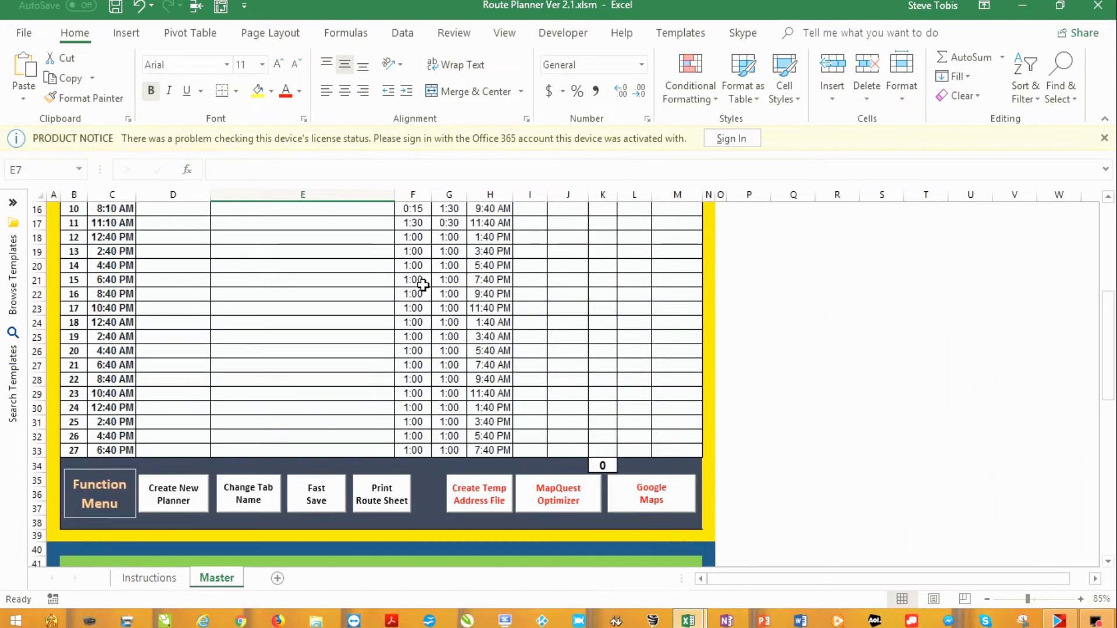
pyautogui.scroll(2, 423, 285)
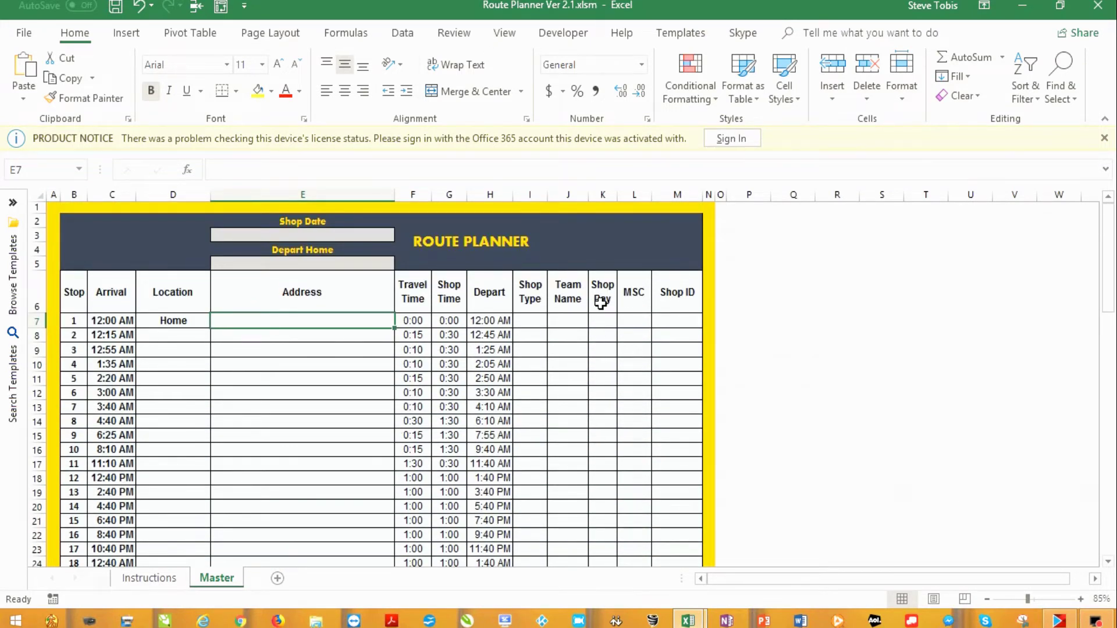
pyautogui.scroll(-4, 605, 460)
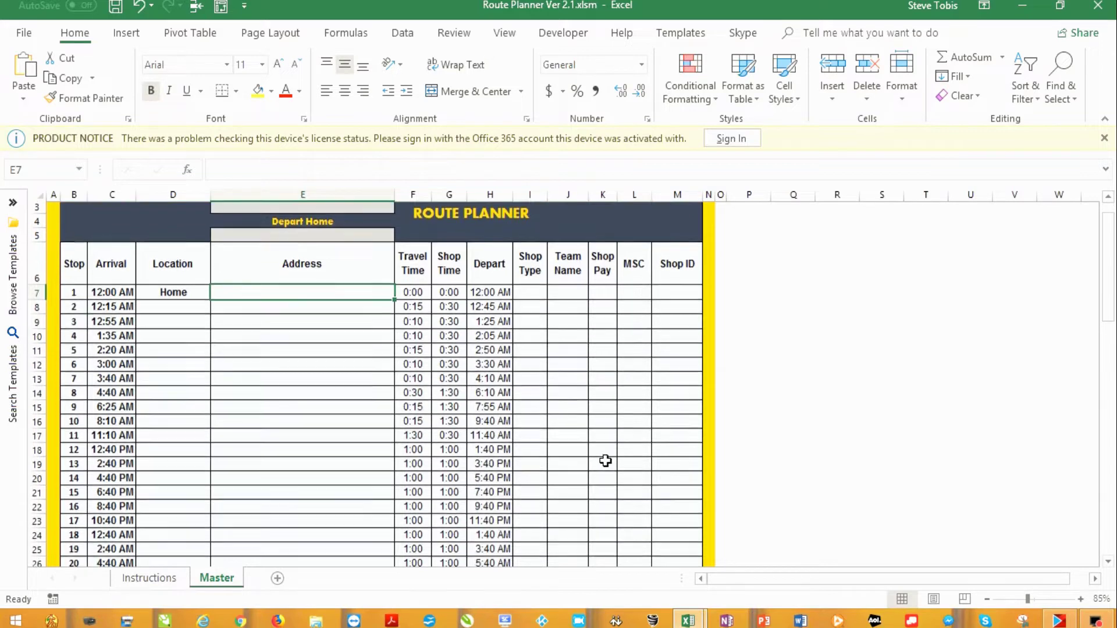
pyautogui.scroll(-1, 605, 461)
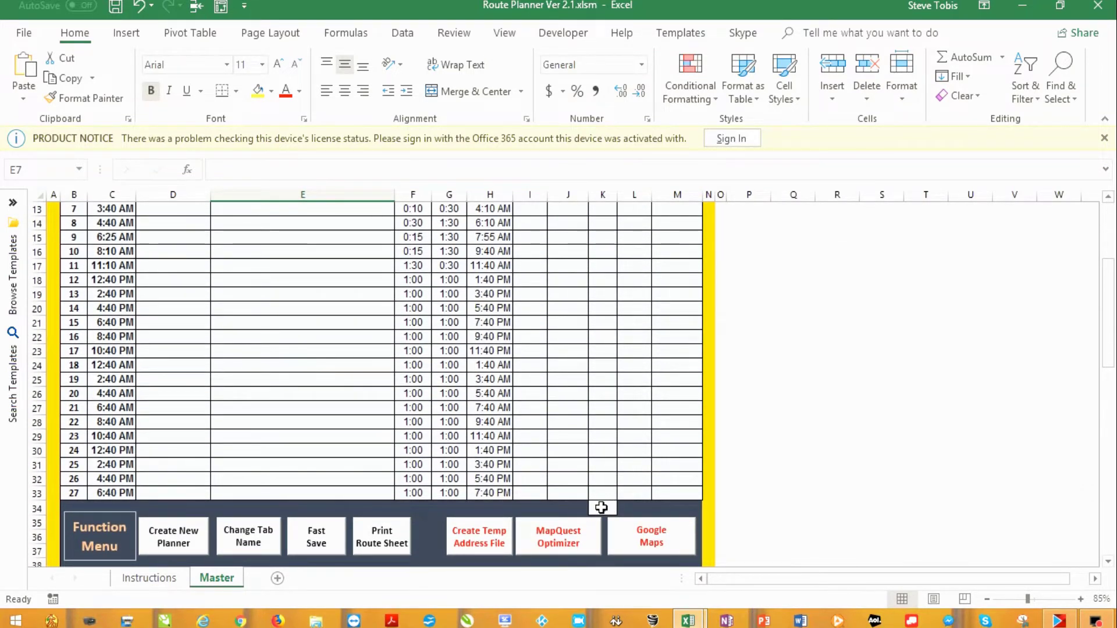
pyautogui.scroll(-6, 600, 508)
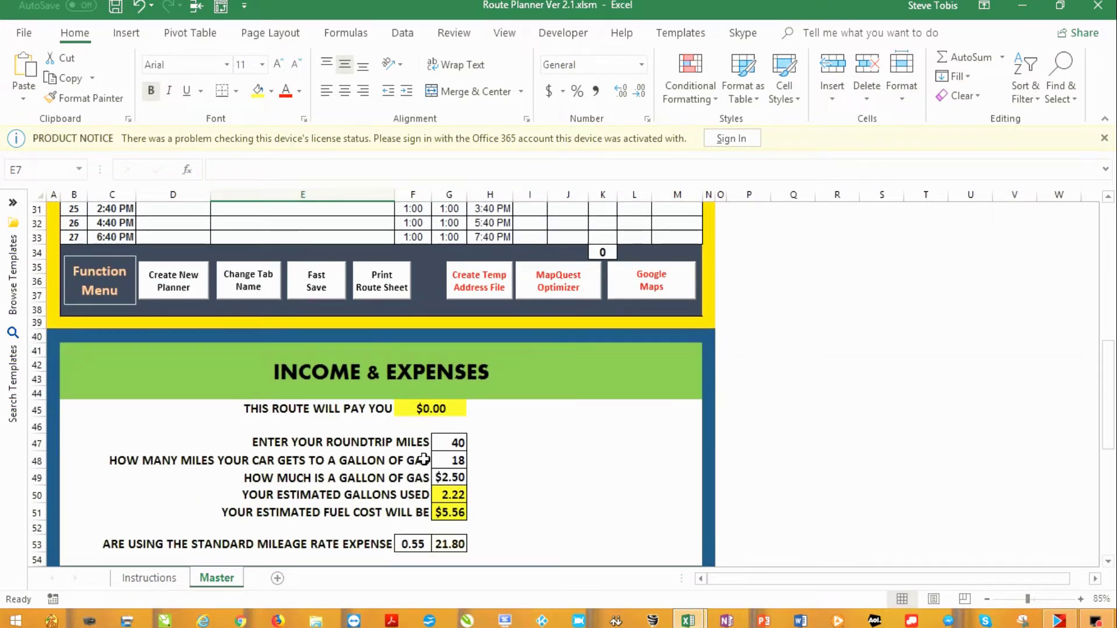
# Scroll down until the full Income & Expenses block and the Income Summary header are visible
pyautogui.scroll(-1, 459, 450)
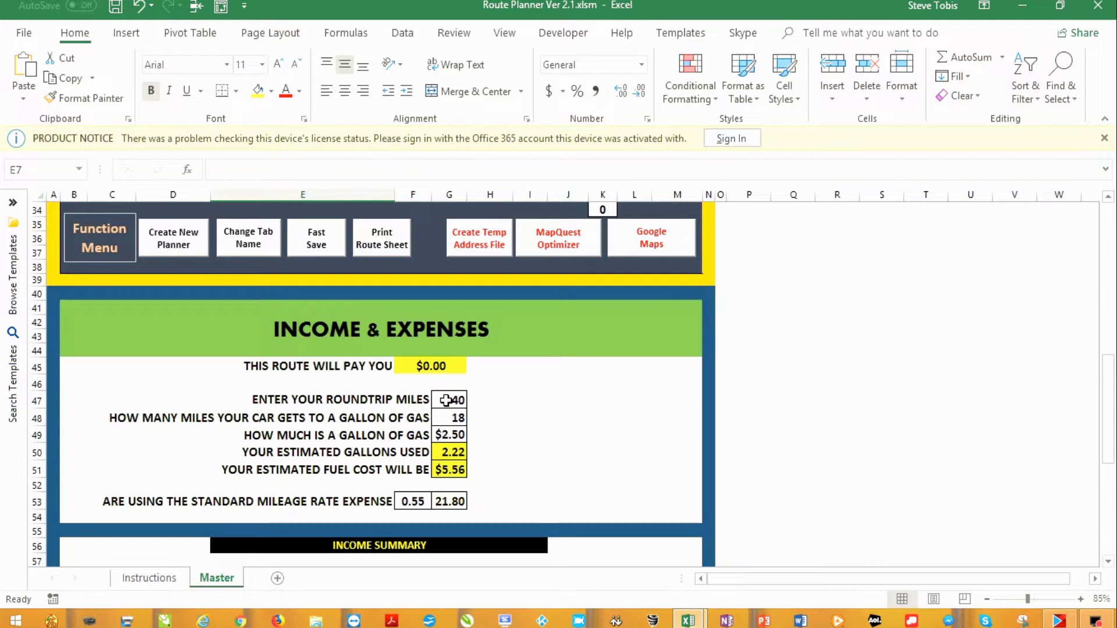
pyautogui.scroll(-1, 454, 397)
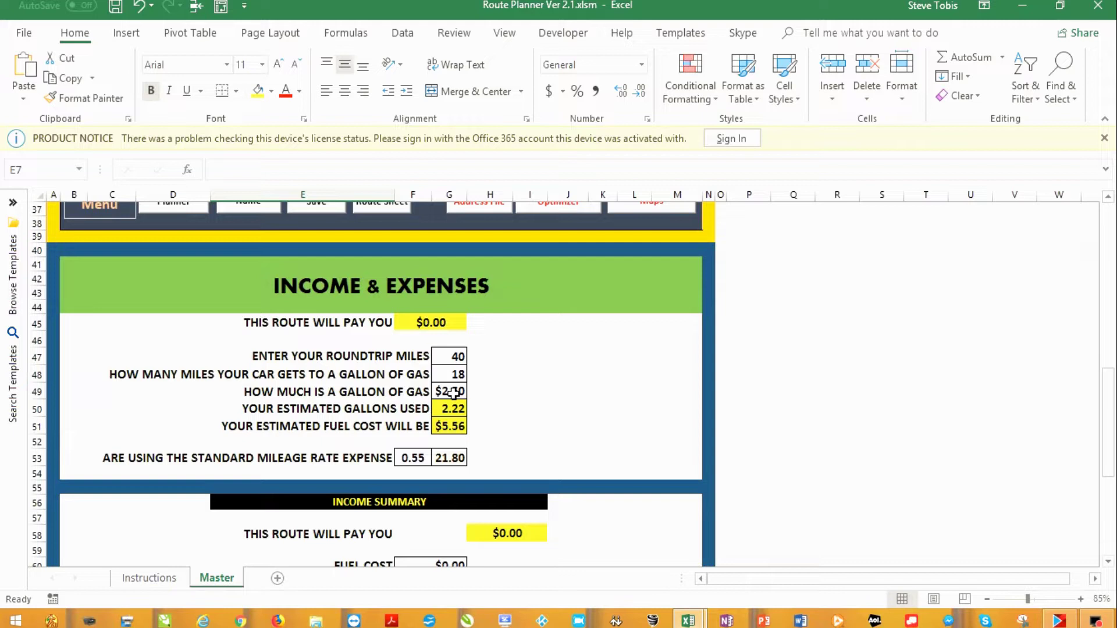
# Scroll to rows 55–78, showing expense lines, total expenses, net profit and the Notes area
pyautogui.scroll(-5, 512, 505)
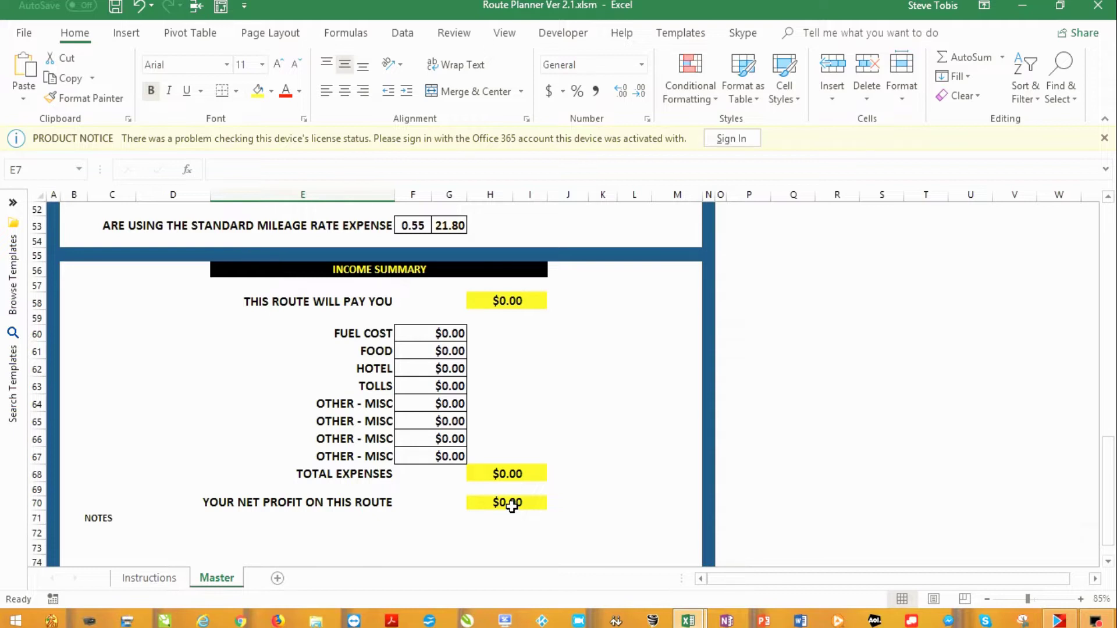
pyautogui.scroll(-1, 536, 516)
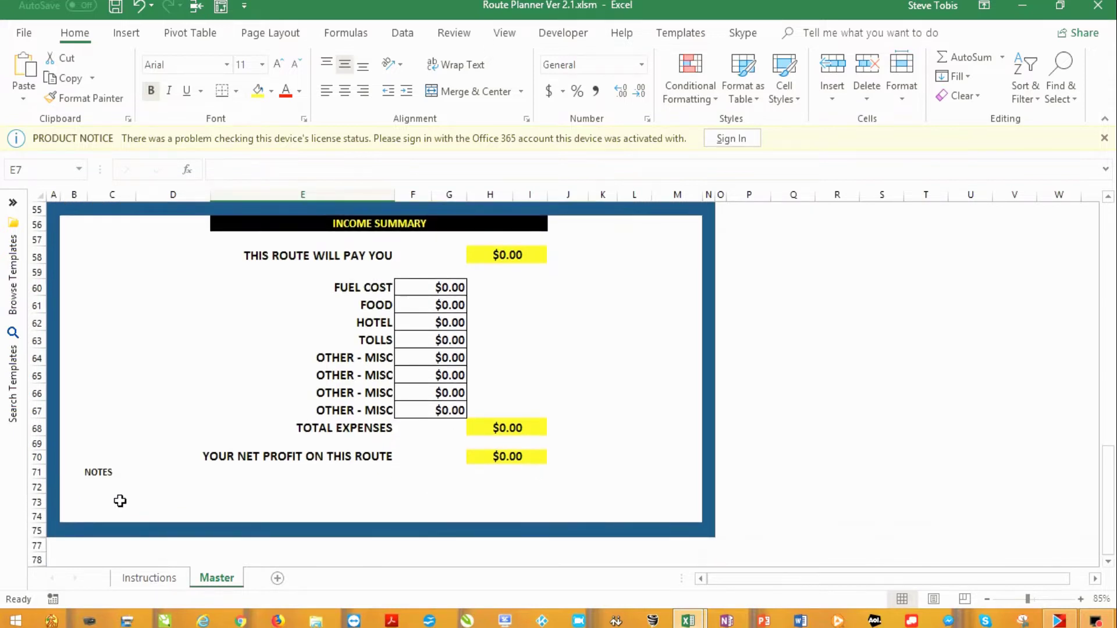
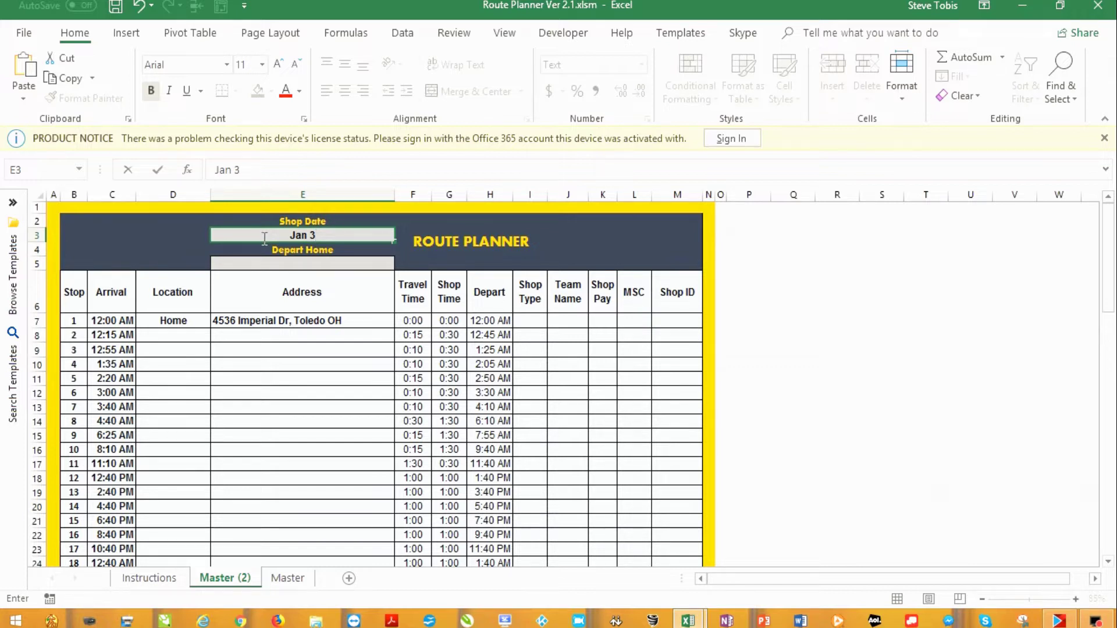
# Rename the Master (2) sheet to 'Jan 3' with the Function Menu's Change Tab Name button
pyautogui.scroll(-4, 262, 448)
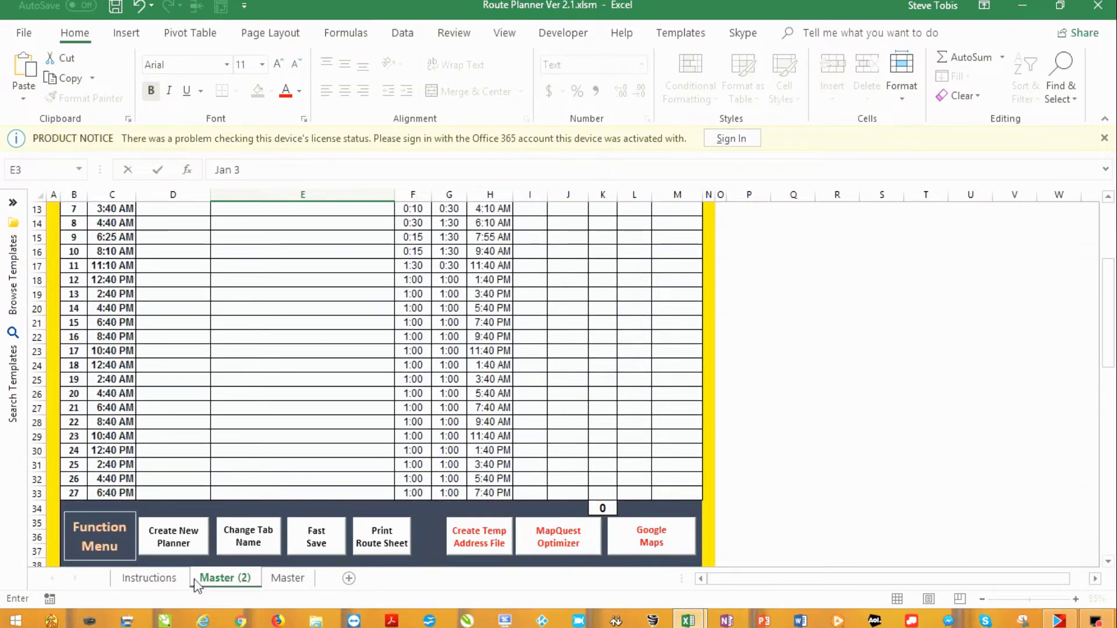
pyautogui.click(240, 538)
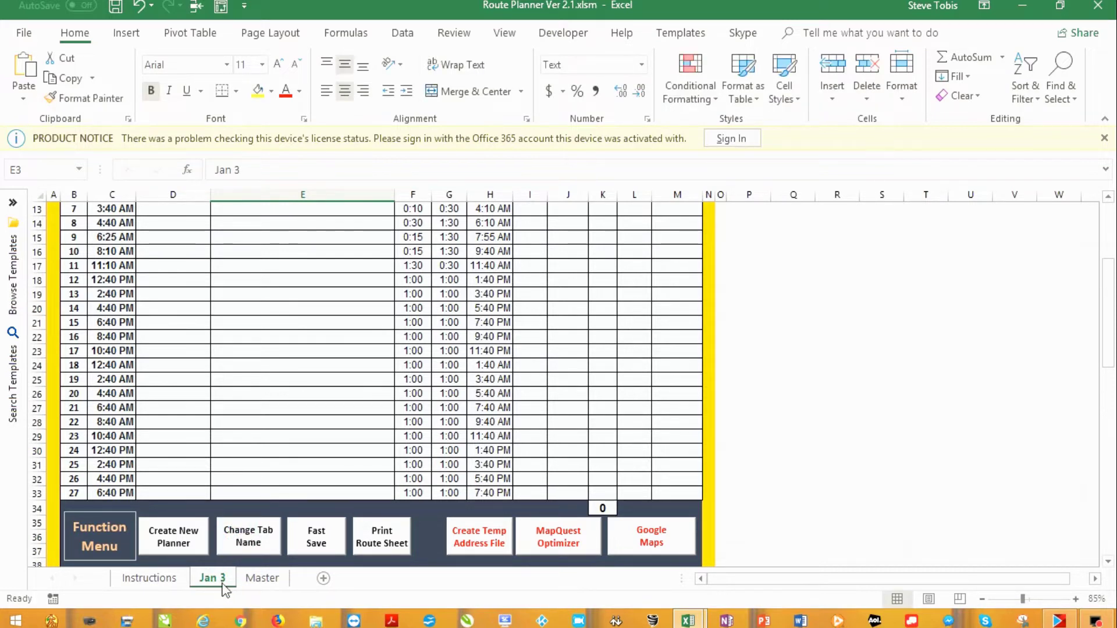
pyautogui.scroll(3, 305, 394)
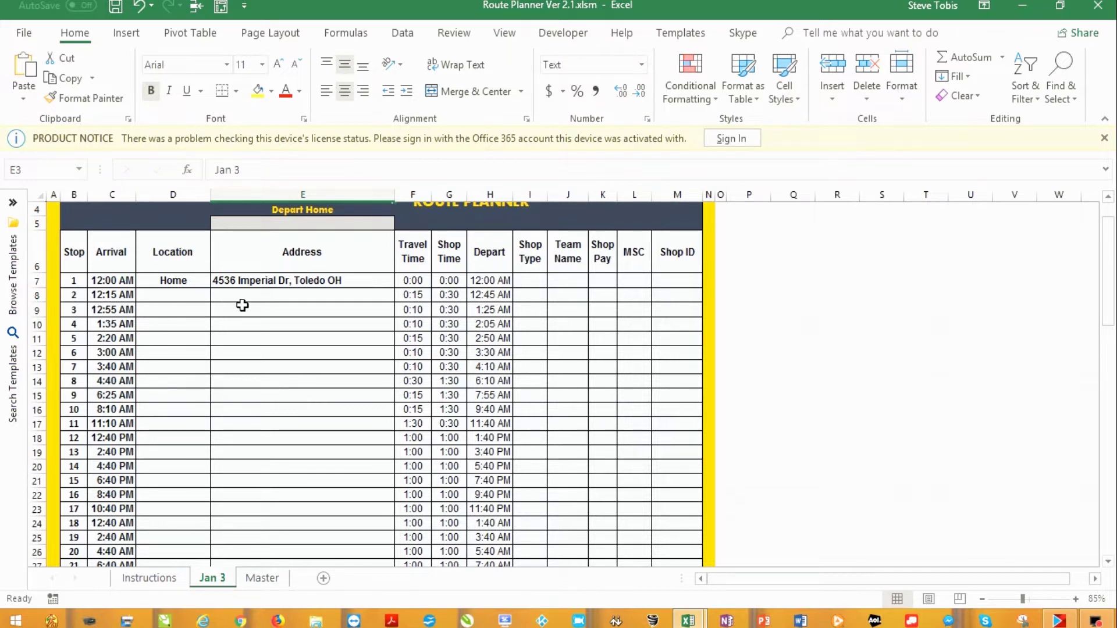
# Paste the locations and street addresses for stops 2–4 into the Jan 3 sheet
pyautogui.click(166, 296)
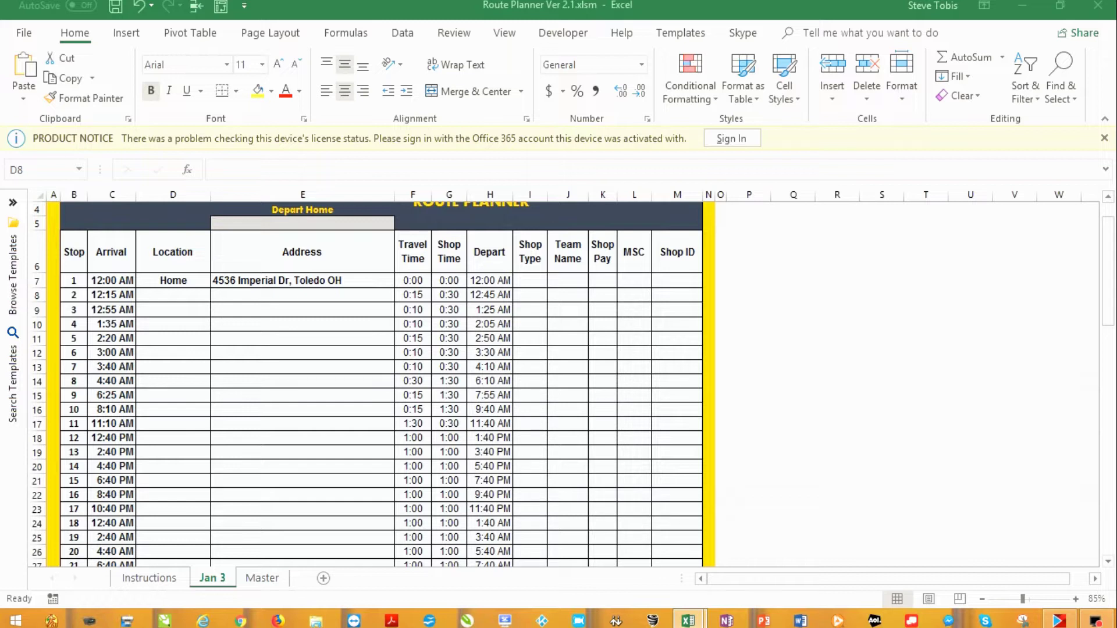
pyautogui.click(160, 294)
pyautogui.hotkey('ctrl', 'c')
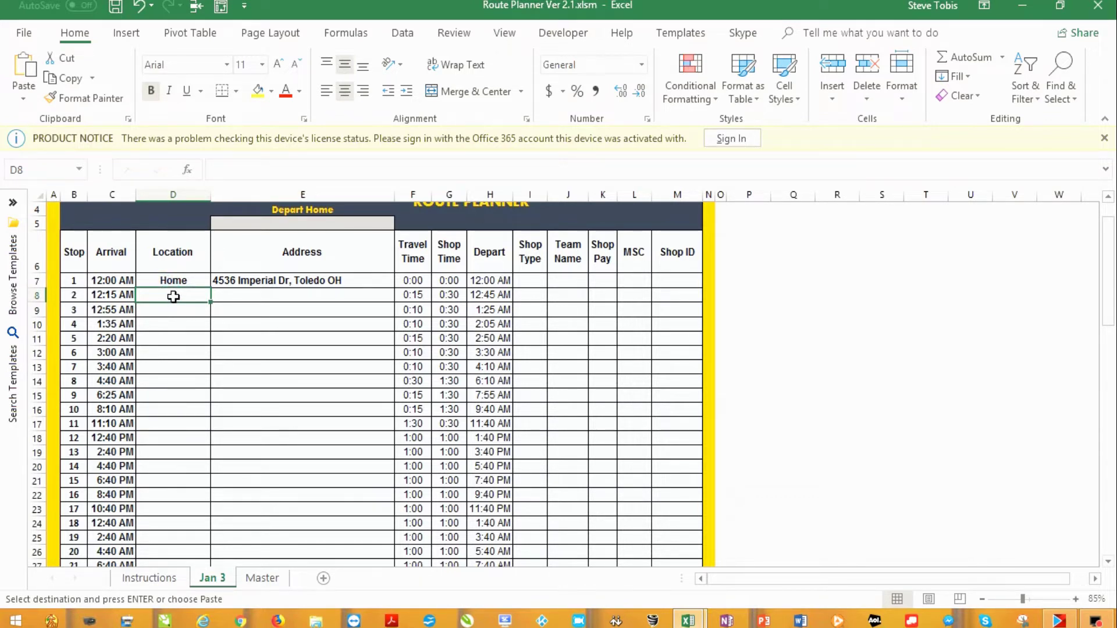
pyautogui.hotkey('ctrl', 'v')
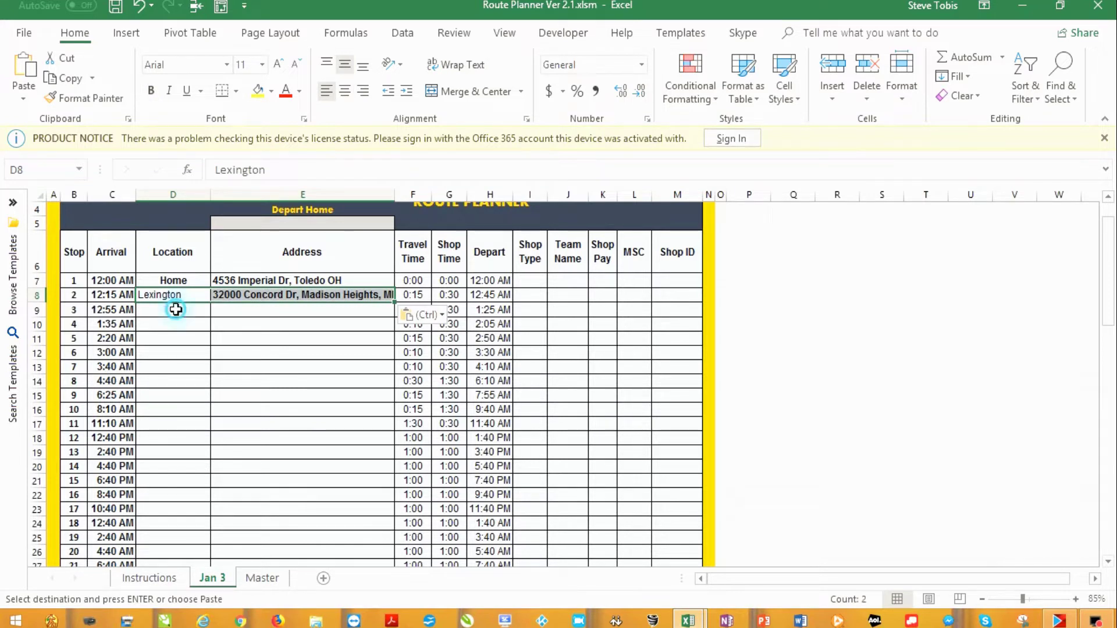
pyautogui.click(176, 309)
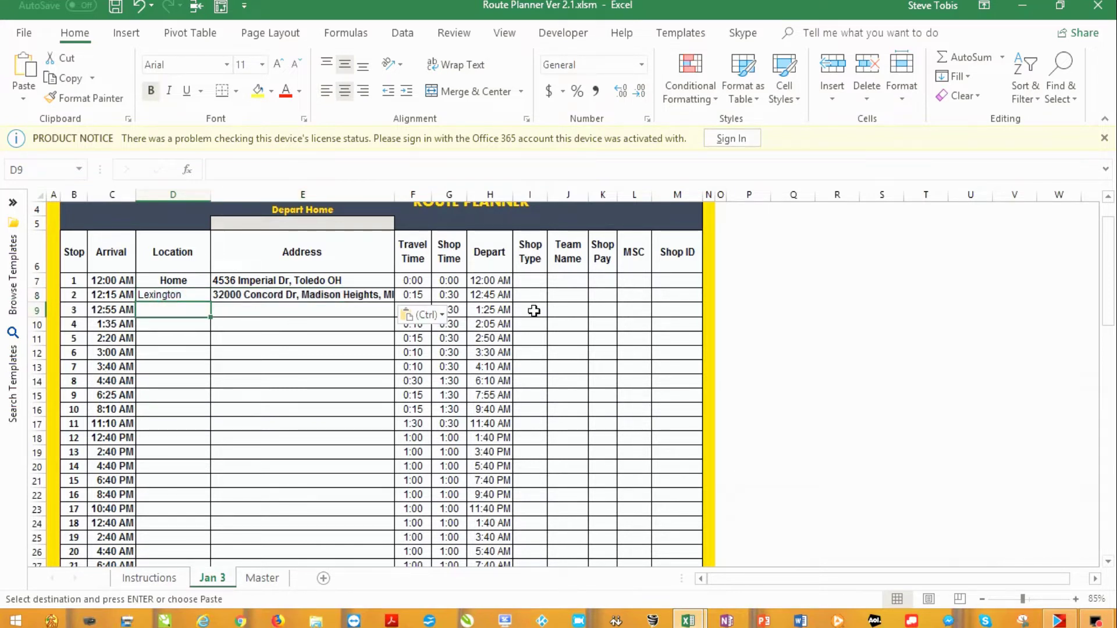
pyautogui.hotkey('alt', 'Tab')
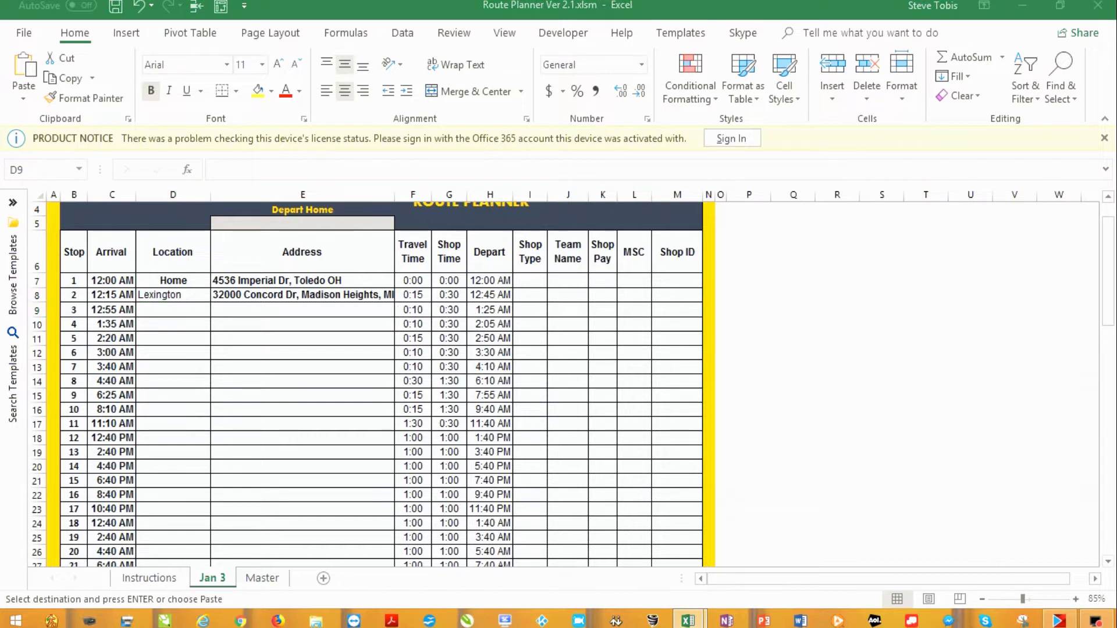
pyautogui.click(151, 310)
pyautogui.hotkey('ctrl', 'v')
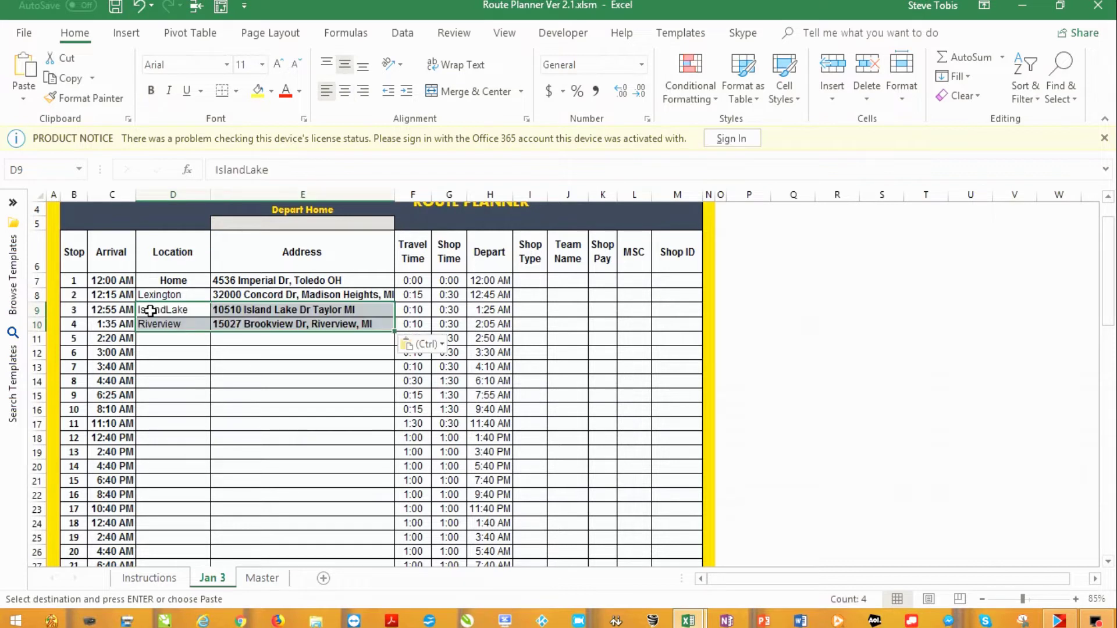
# Paste the locations and addresses for stops 5–7, through President
pyautogui.hotkey('alt', 'Tab')
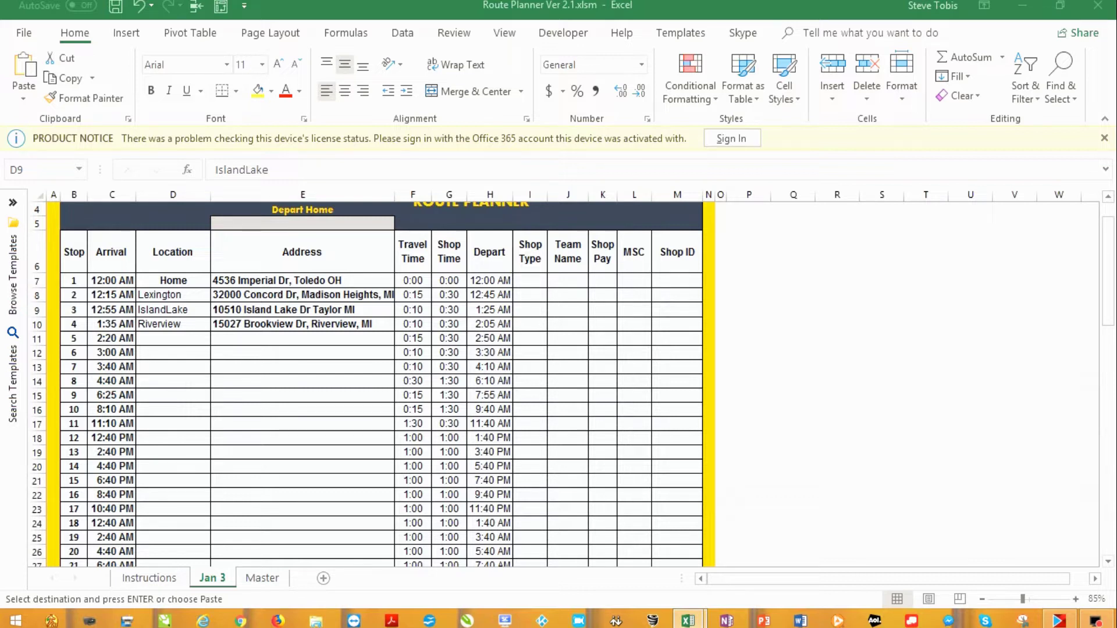
pyautogui.hotkey('alt', 'Tab')
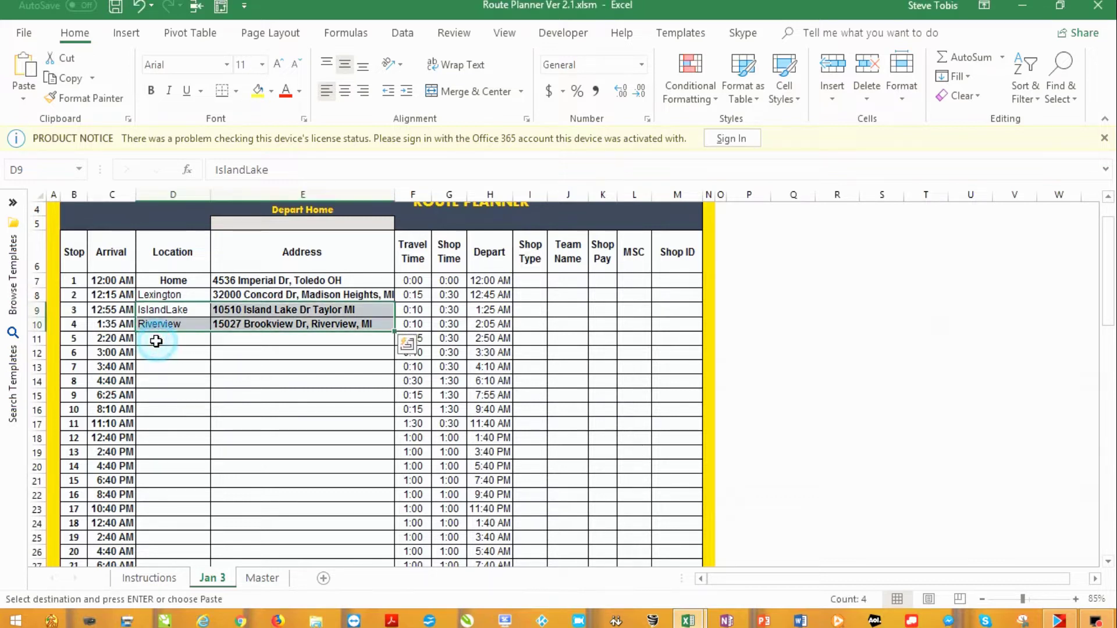
pyautogui.click(156, 342)
pyautogui.hotkey('ctrl', 'v')
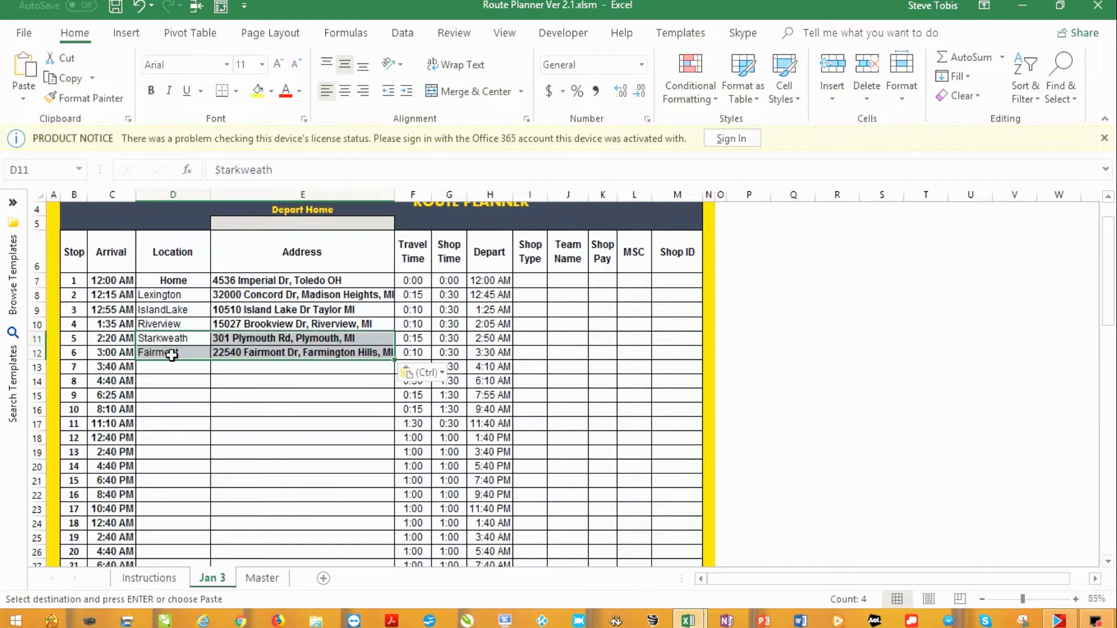
pyautogui.hotkey('alt', 'Tab')
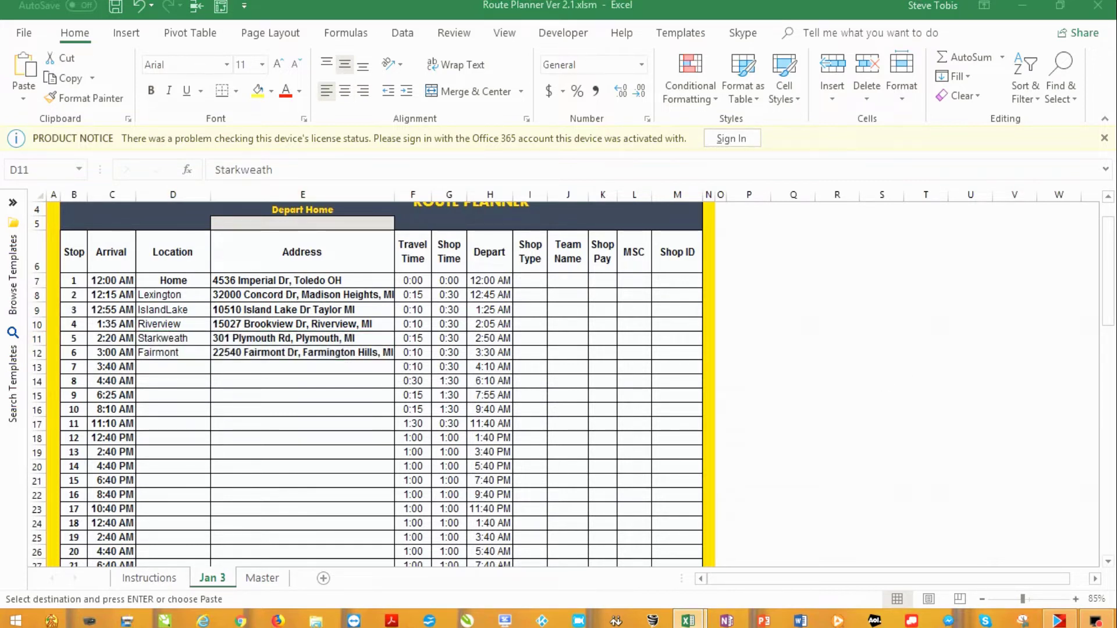
pyautogui.click(157, 367)
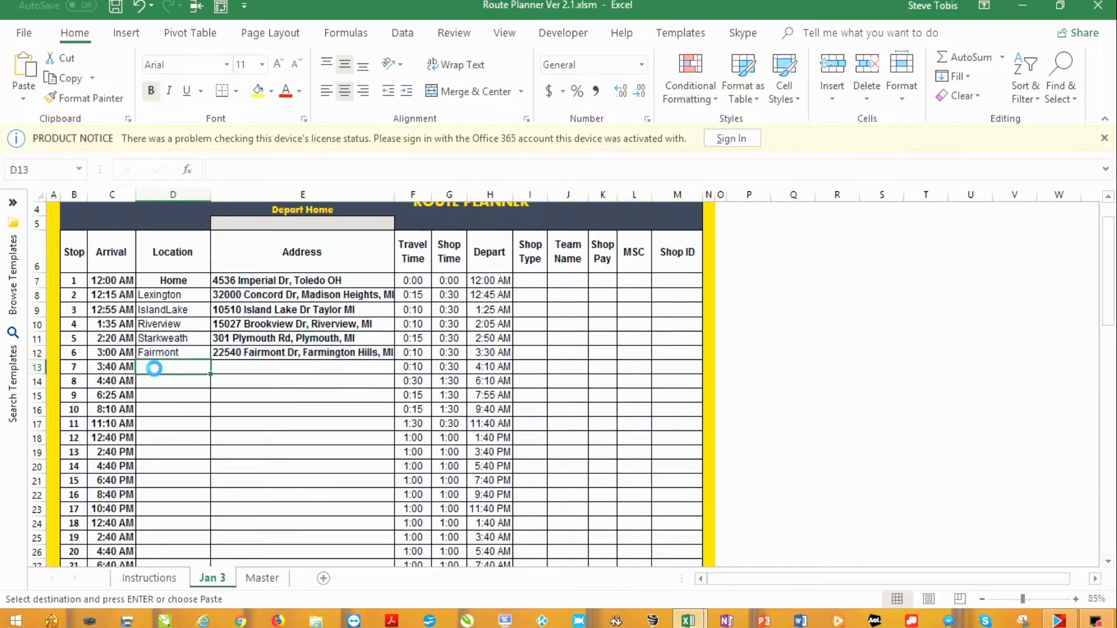
pyautogui.hotkey('ctrl', 'v')
pyautogui.click(158, 381)
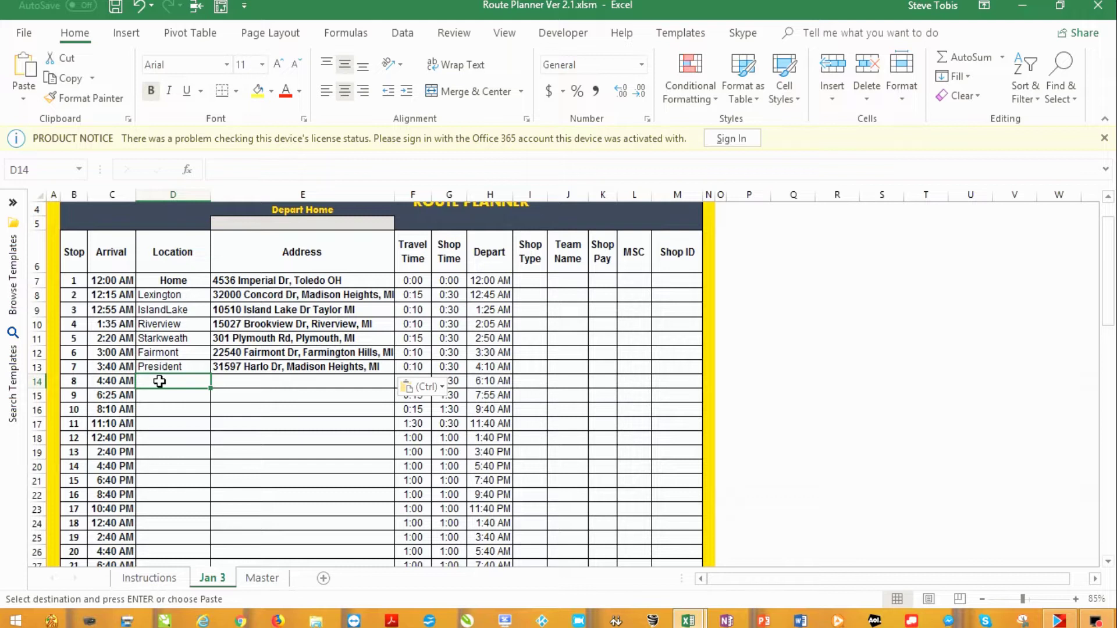
pyautogui.write('Home')
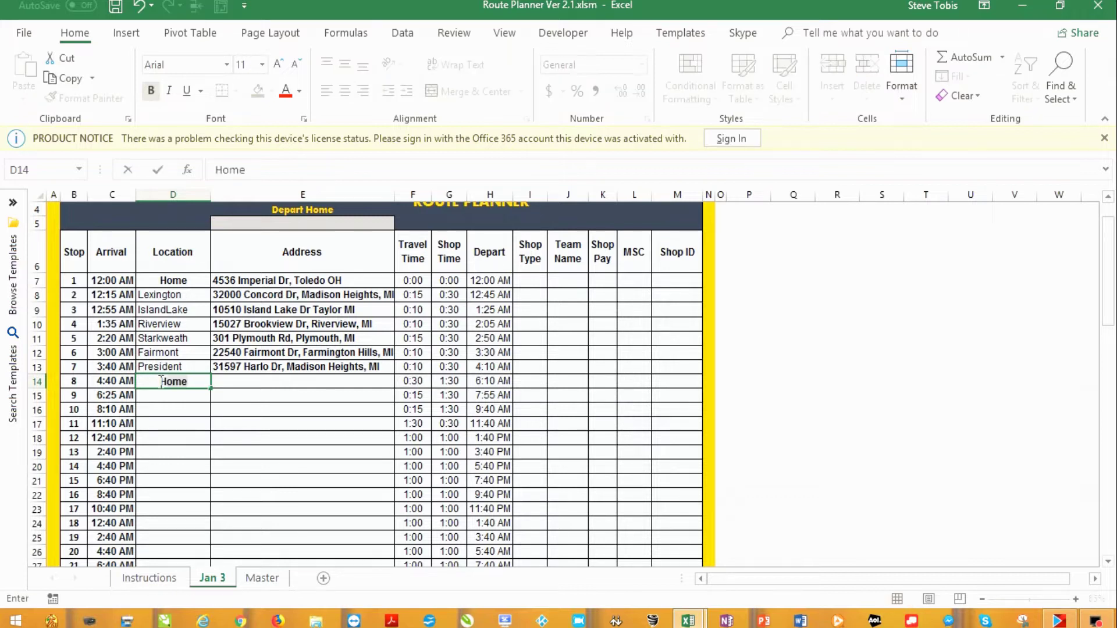
pyautogui.press('Tab')
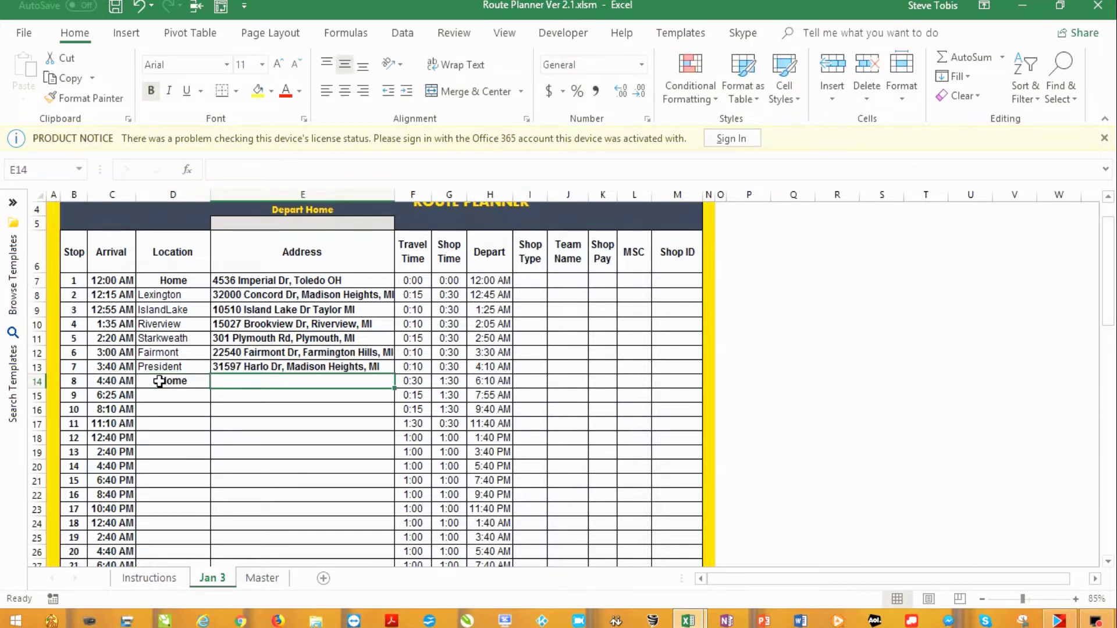
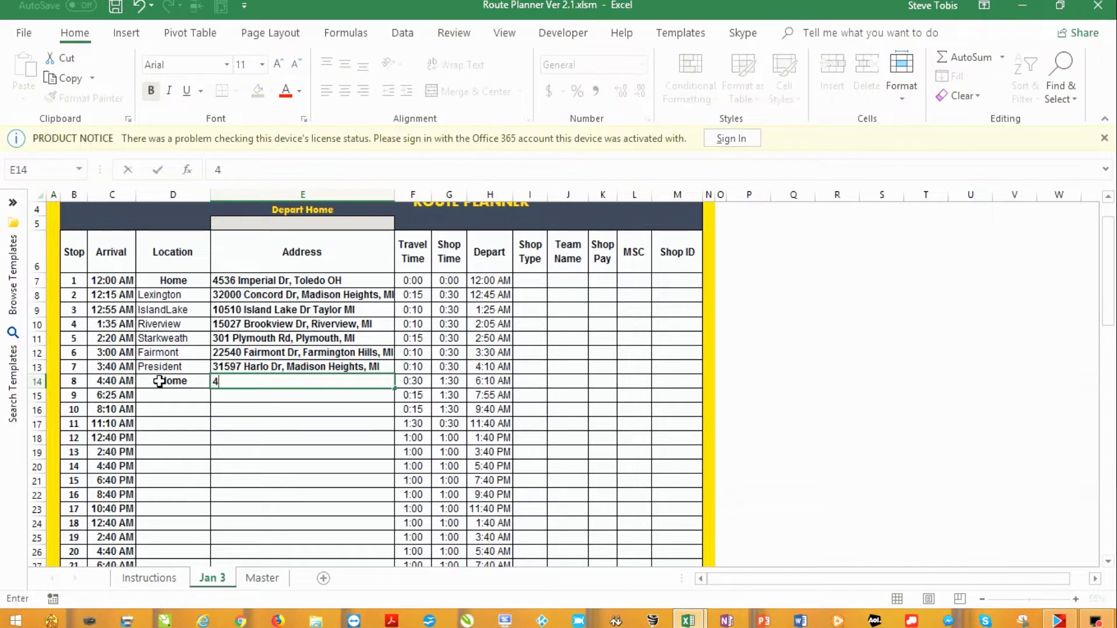
pyautogui.press('Return')
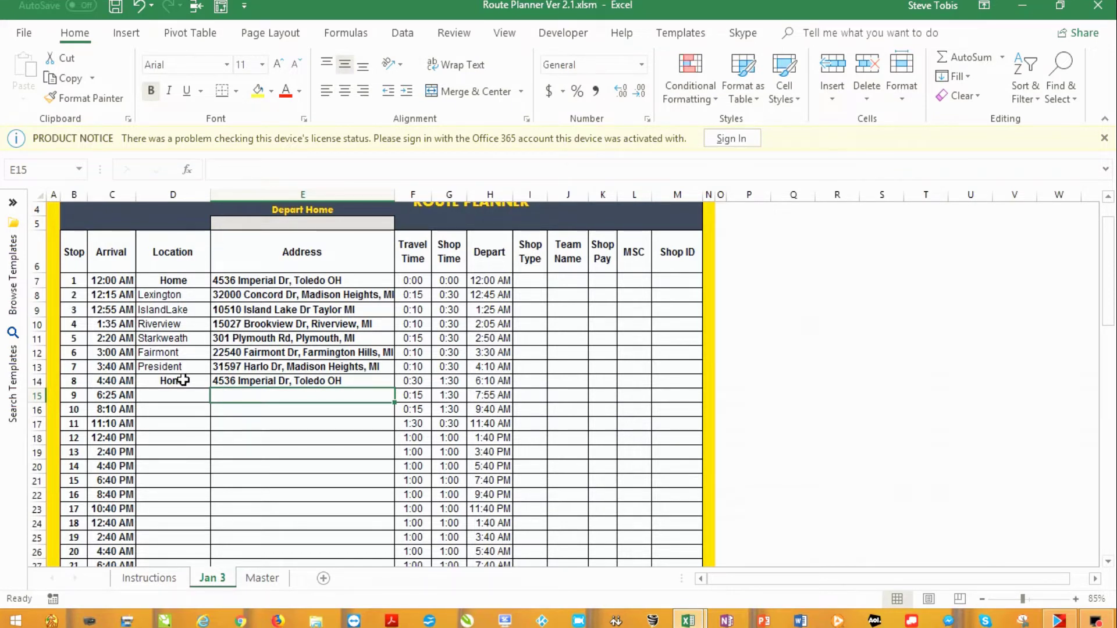
# Enter Shop Types W, W, V, A, V, V for stops 2–7
pyautogui.click(529, 293)
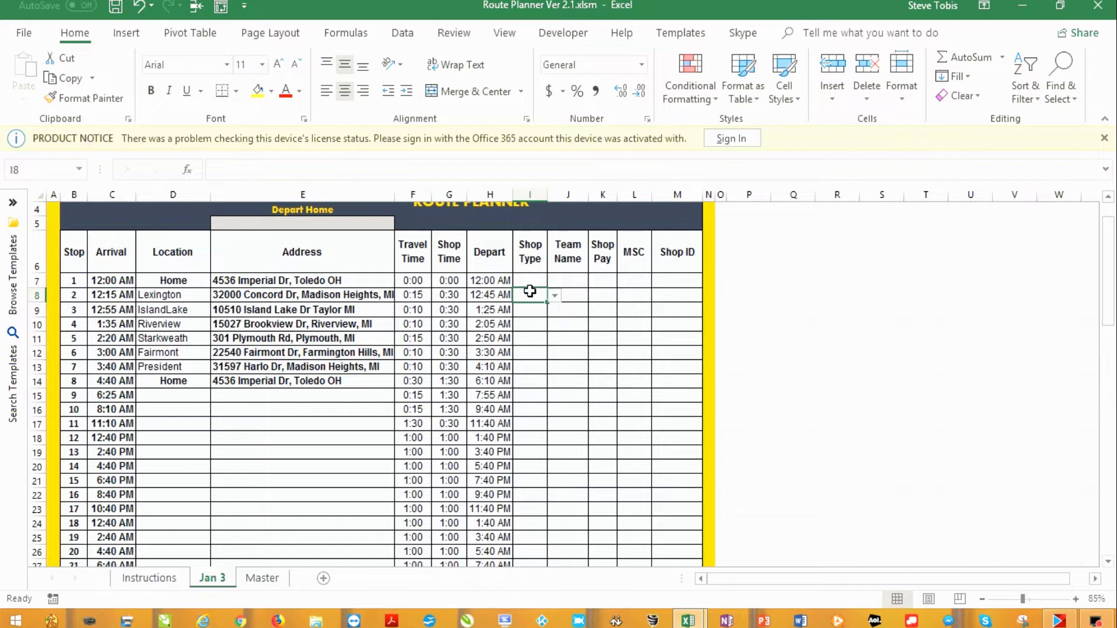
pyautogui.write('W')
pyautogui.click(528, 312)
pyautogui.write('W')
pyautogui.click(531, 324)
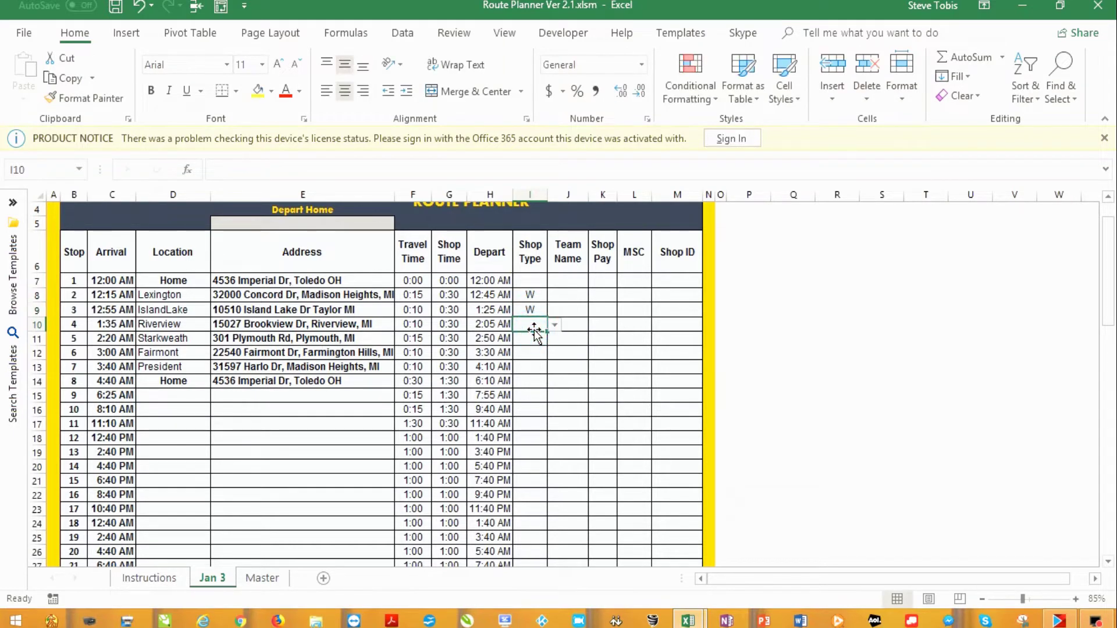
pyautogui.write('V')
pyautogui.click(533, 339)
pyautogui.write('a')
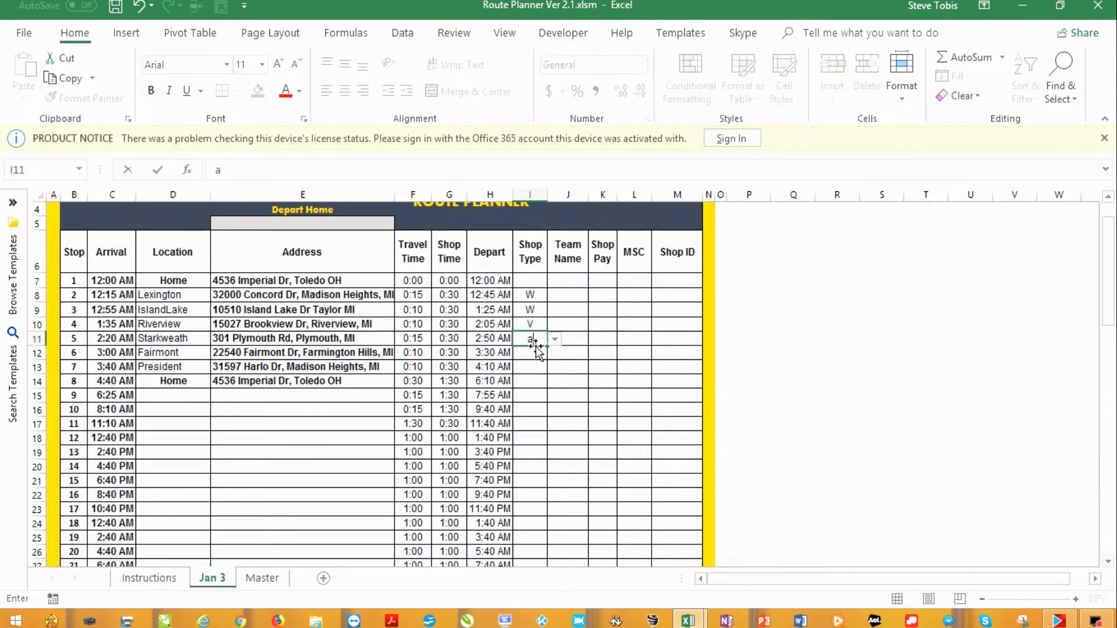
pyautogui.press('BackSpace')
pyautogui.write('A')
pyautogui.click(530, 353)
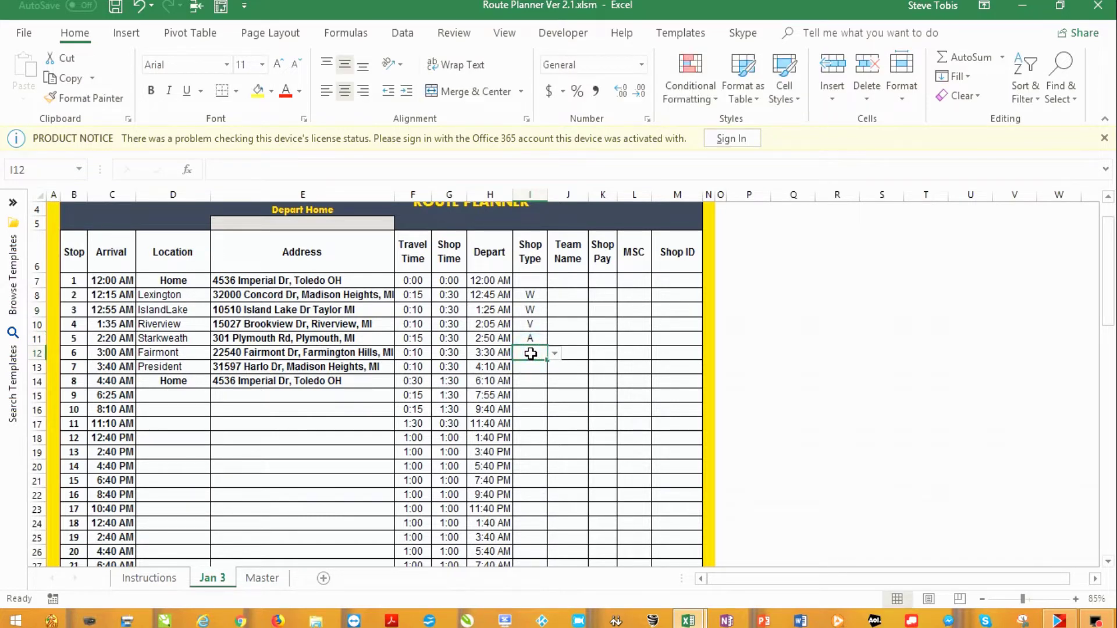
pyautogui.write('V')
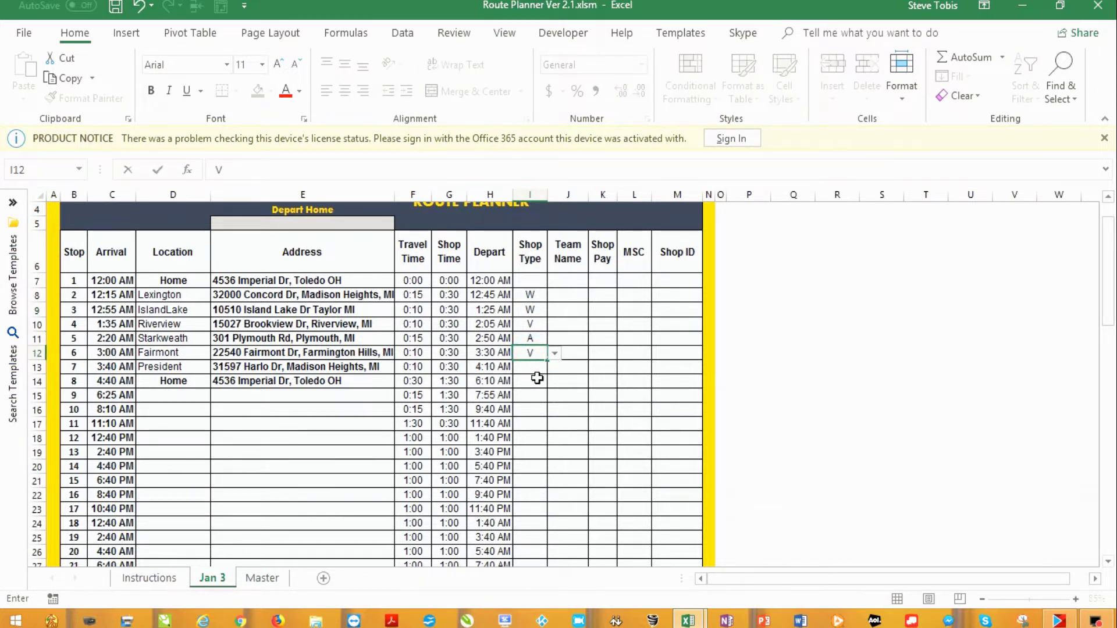
pyautogui.click(530, 368)
pyautogui.write('V')
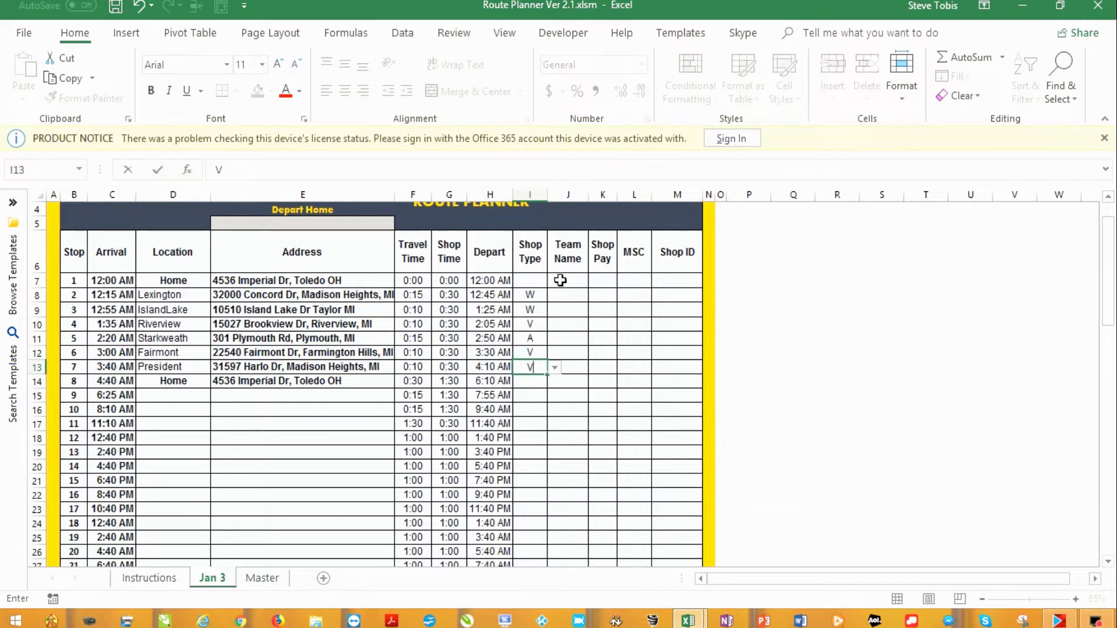
# Enter Team Names K, S, K, S, K, S in J8:J13
pyautogui.click(563, 297)
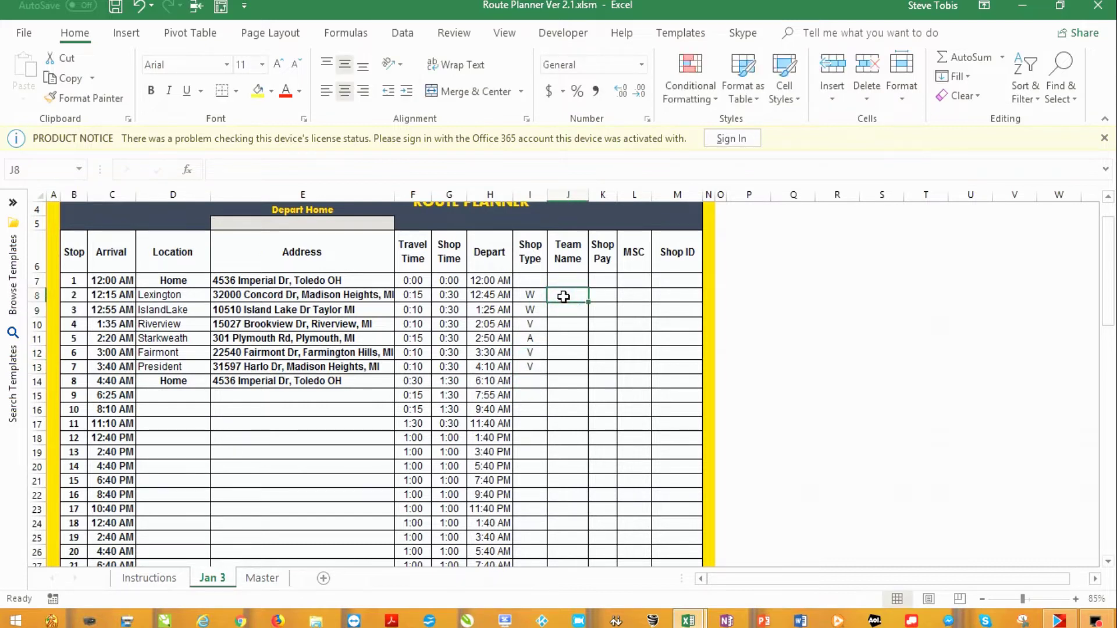
pyautogui.write('K')
pyautogui.click(567, 311)
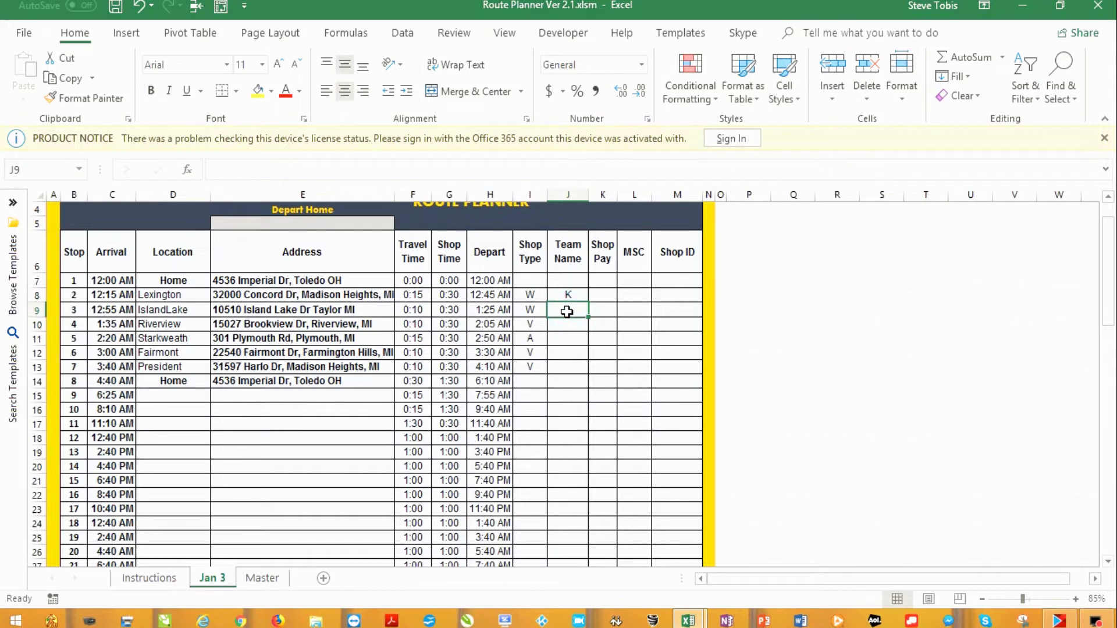
pyautogui.write('S')
pyautogui.click(568, 326)
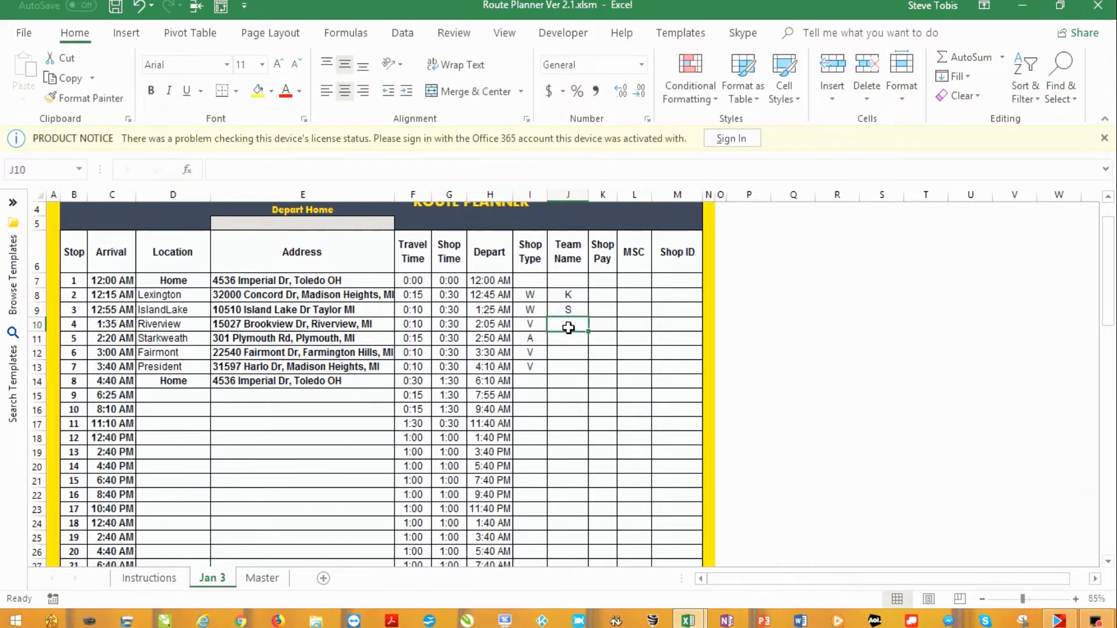
pyautogui.write('K')
pyautogui.click(569, 340)
pyautogui.write('S')
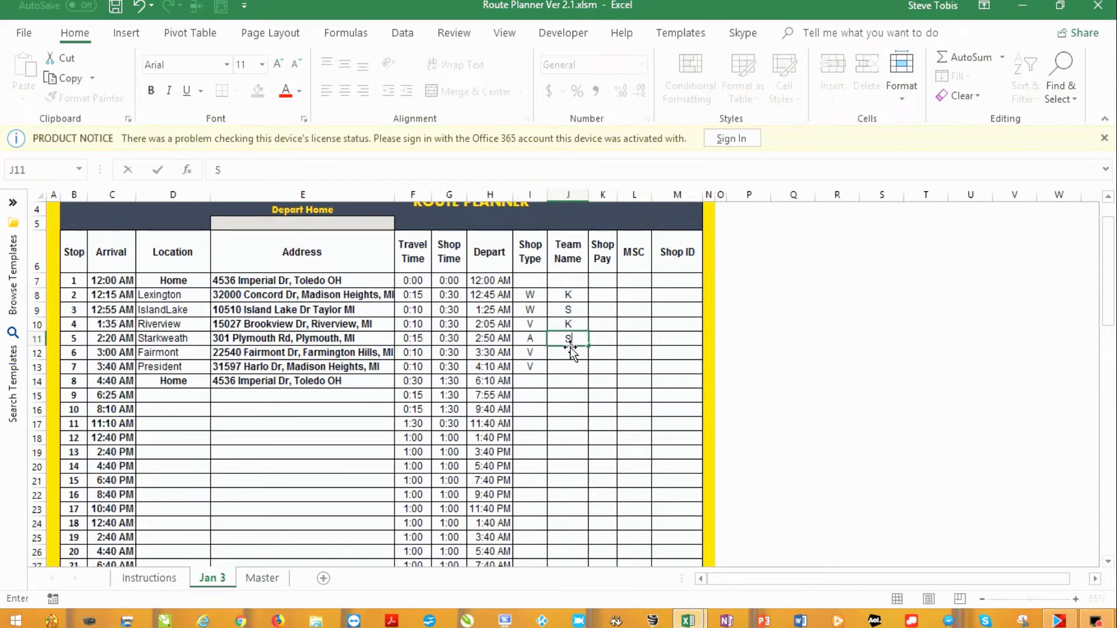
pyautogui.click(569, 352)
pyautogui.write('K')
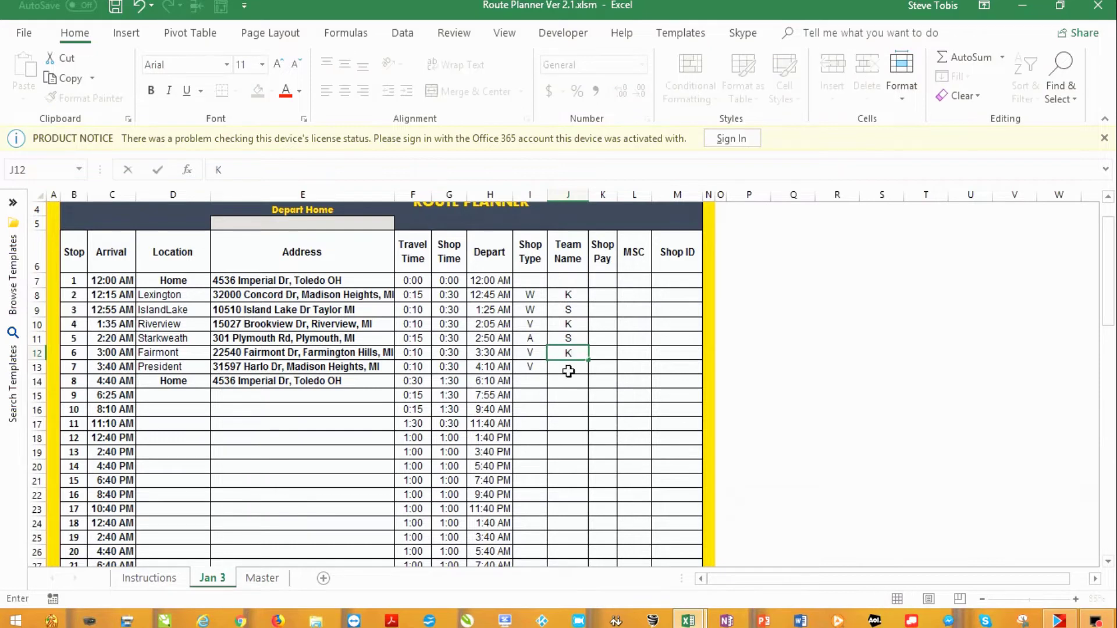
pyautogui.click(569, 371)
pyautogui.write('S')
# Enter Shop Pay 50, 50, 65, 65, 50 for stops 2–6, correcting K8 from 65 to 50
pyautogui.click(600, 298)
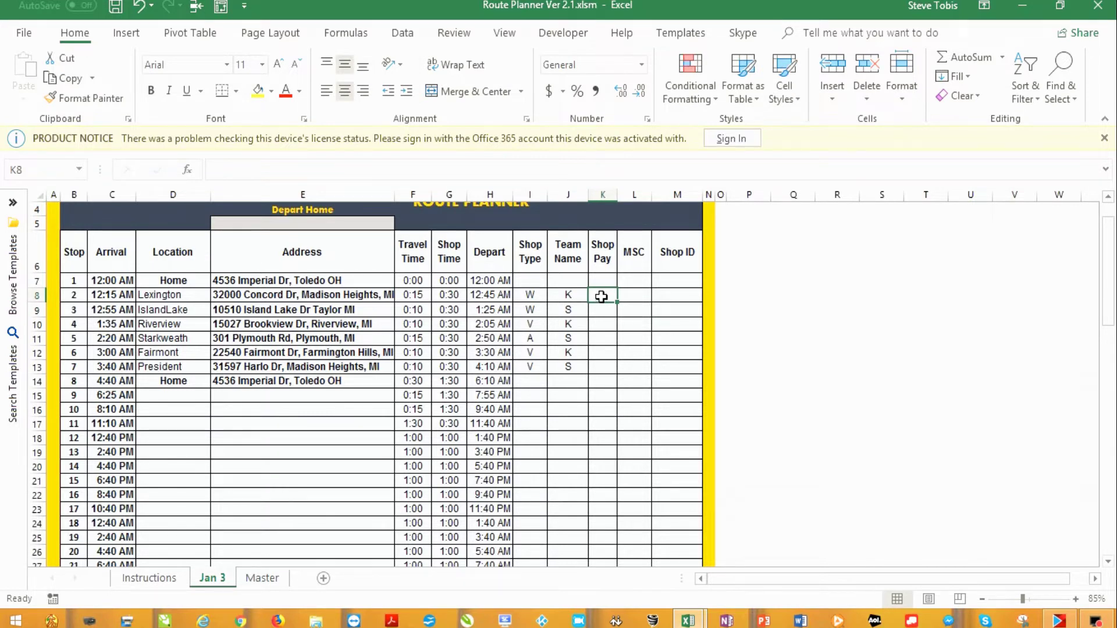
pyautogui.write('65')
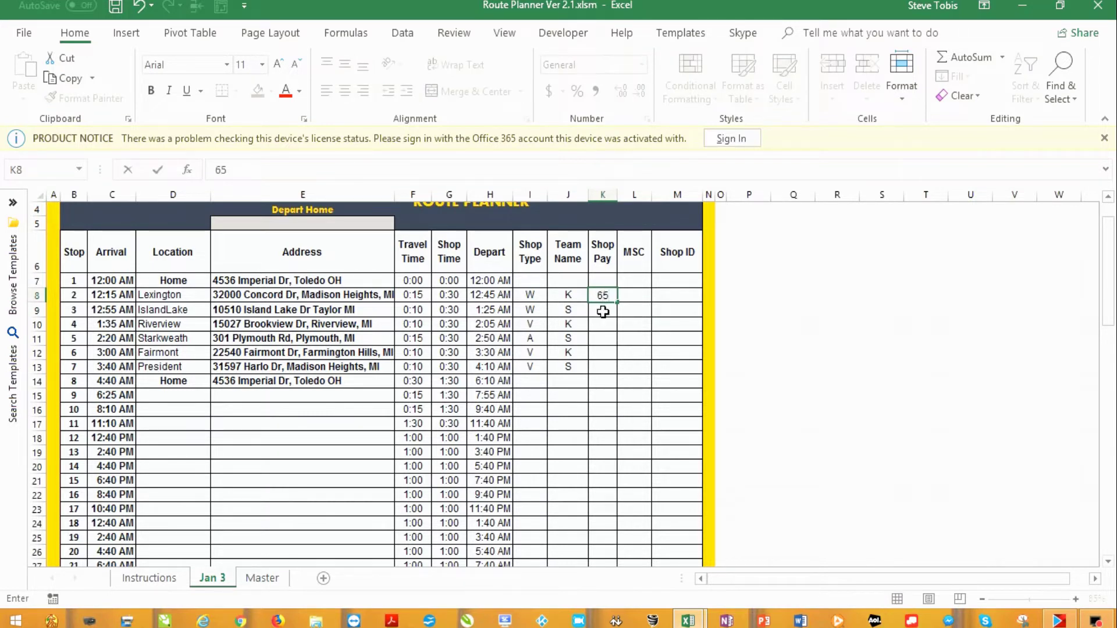
pyautogui.click(608, 295)
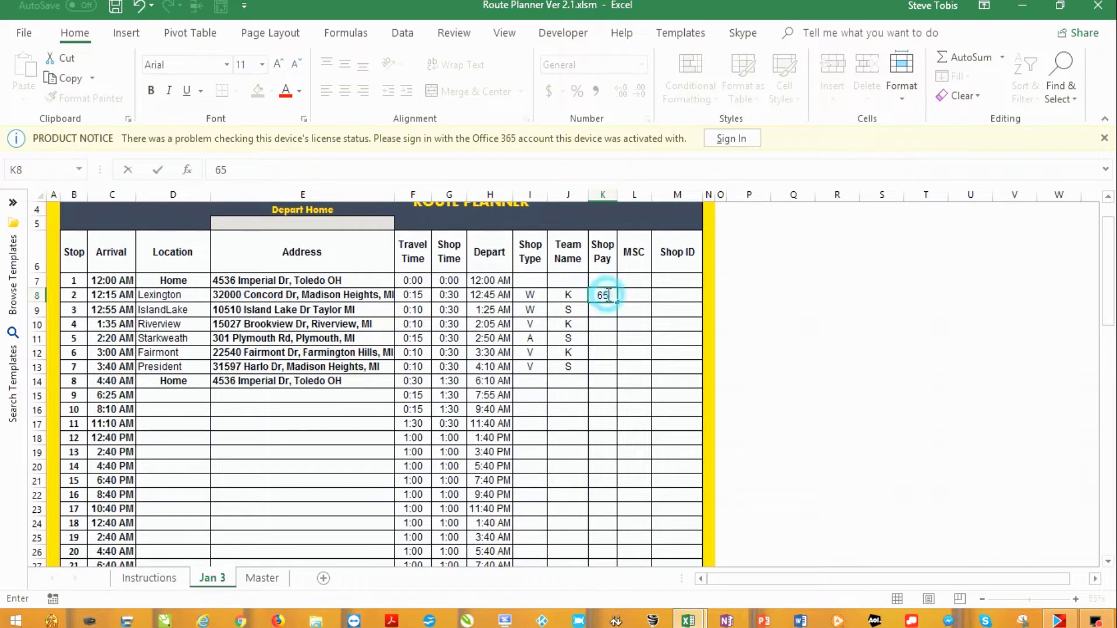
pyautogui.moveTo(608, 295); pyautogui.dragTo(594, 295)
pyautogui.write('50')
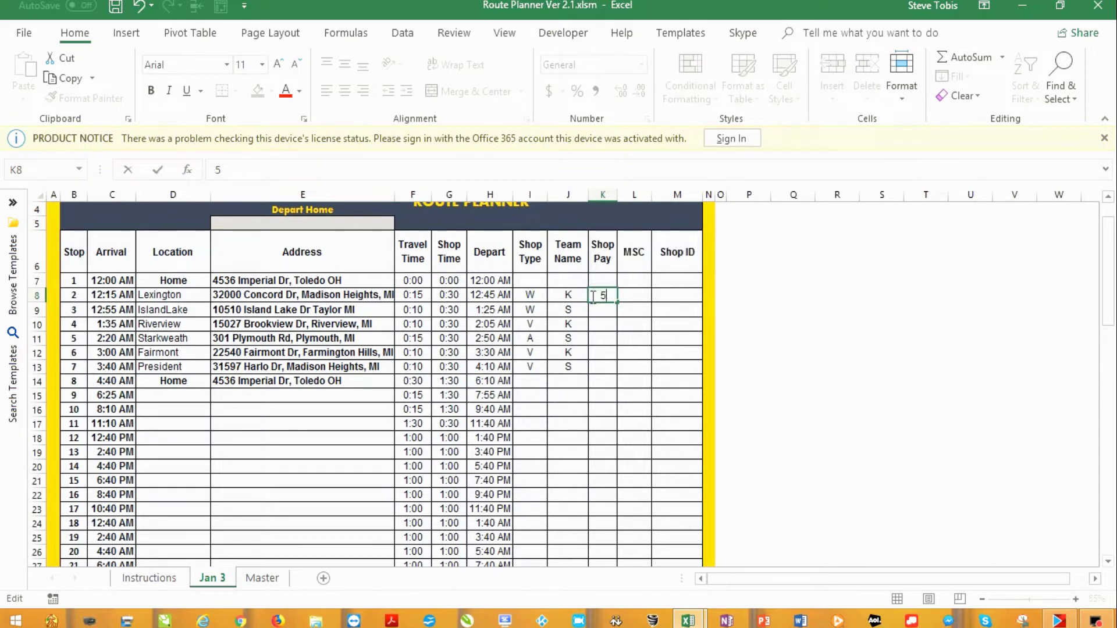
pyautogui.click(605, 313)
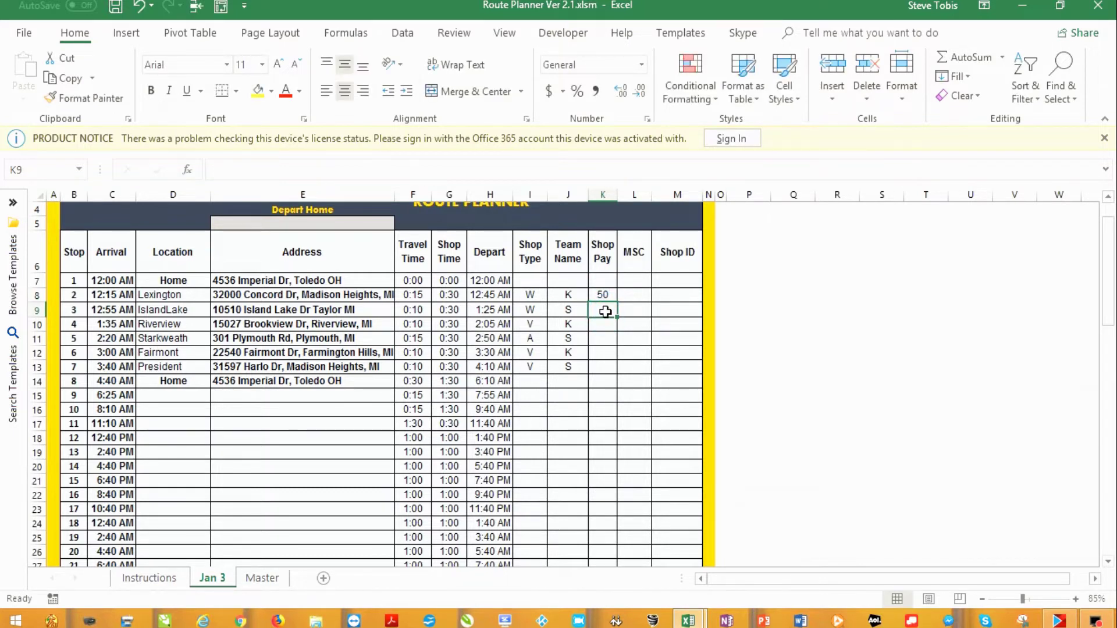
pyautogui.write('50')
pyautogui.click(603, 329)
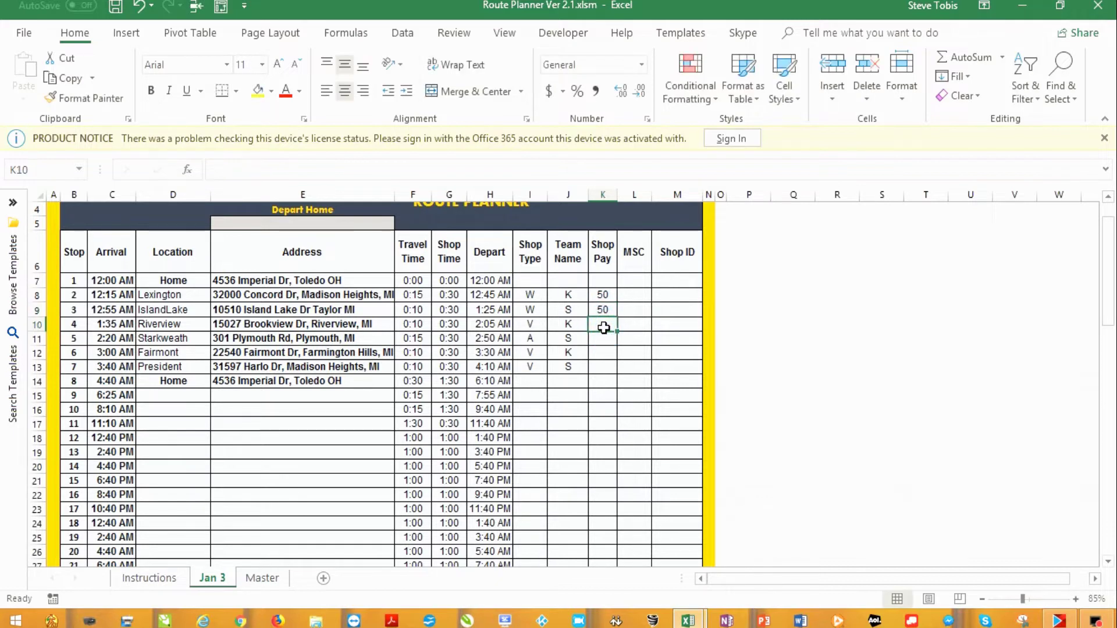
pyautogui.write('65')
pyautogui.click(604, 338)
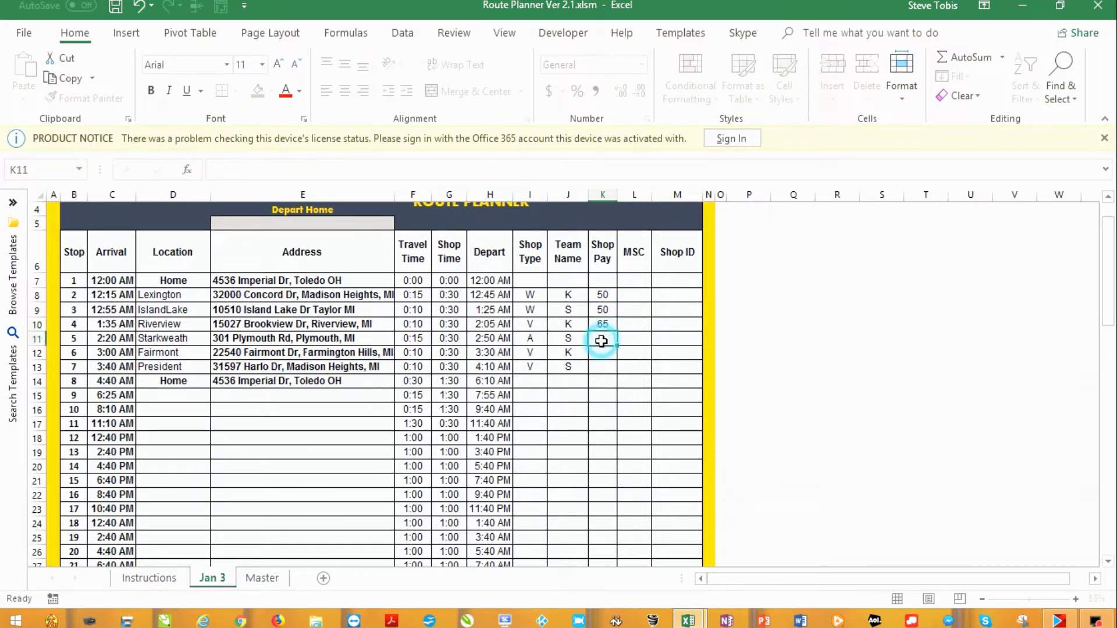
pyautogui.write('65')
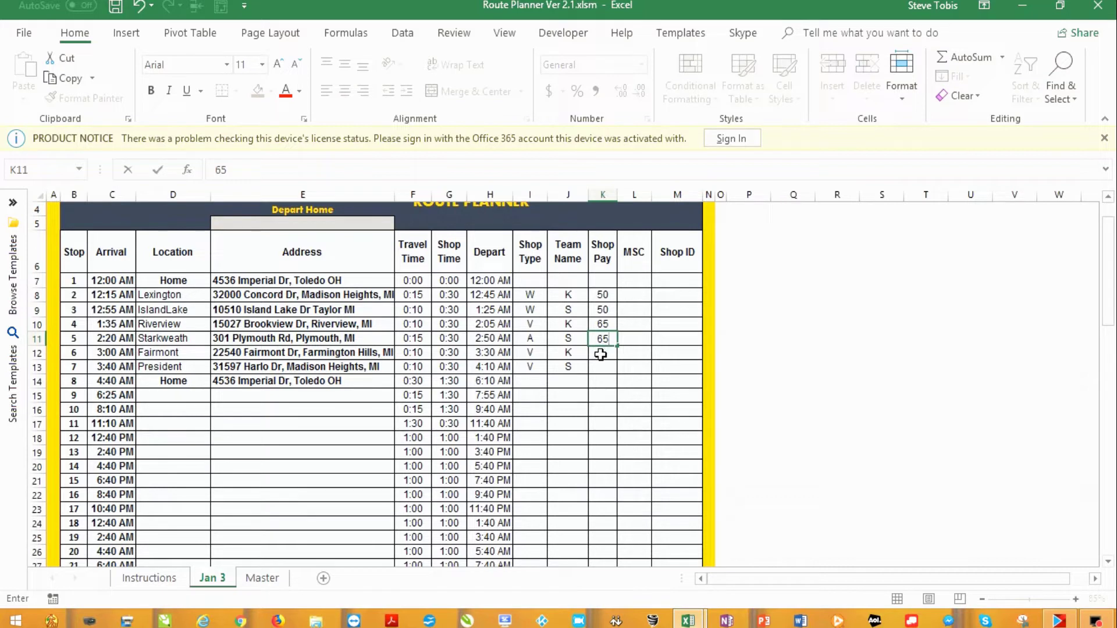
pyautogui.click(600, 354)
pyautogui.write('50')
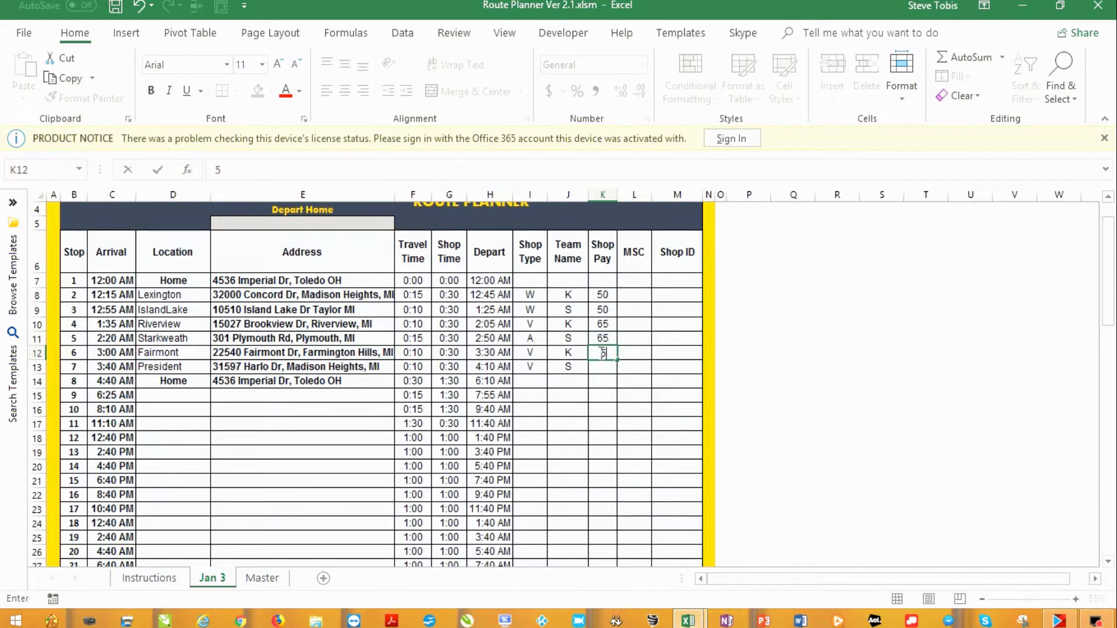
pyautogui.click(602, 366)
# Finish stop 7's Shop Pay at 50 and set MSC to E for stops 2–7
pyautogui.write('50')
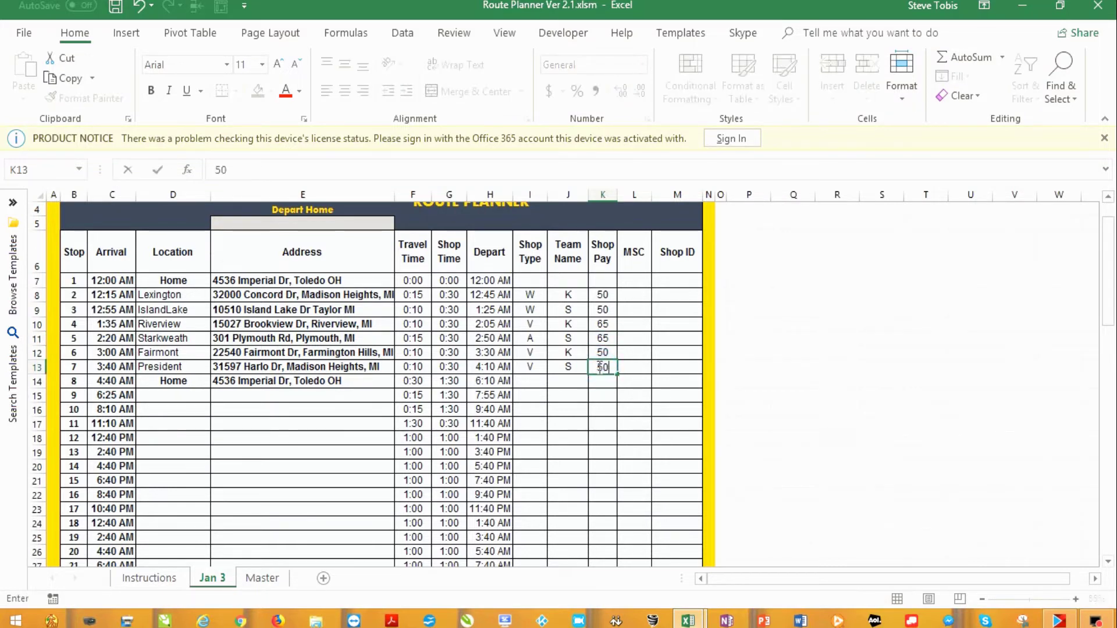
pyautogui.click(631, 294)
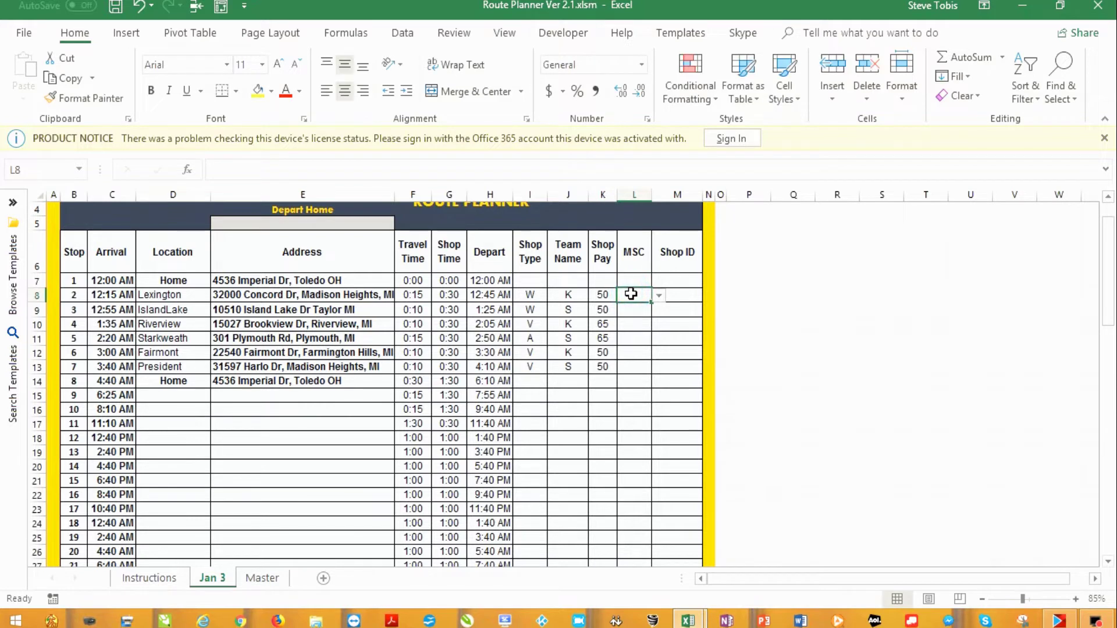
pyautogui.write('a')
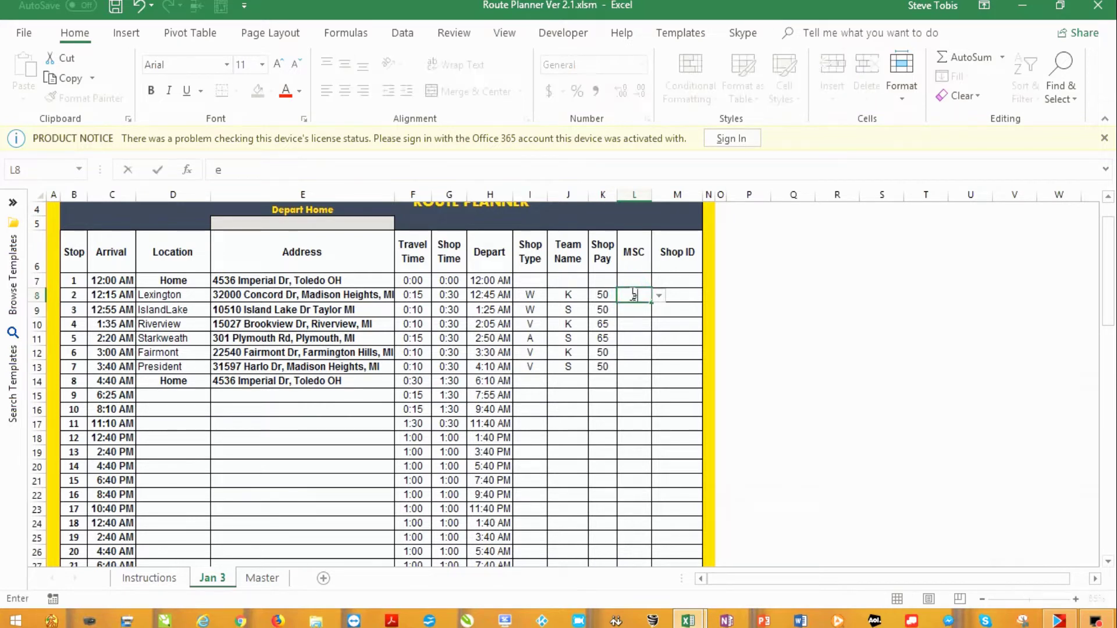
pyautogui.press('BackSpace')
pyautogui.write('E')
pyautogui.click(635, 312)
pyautogui.write('E')
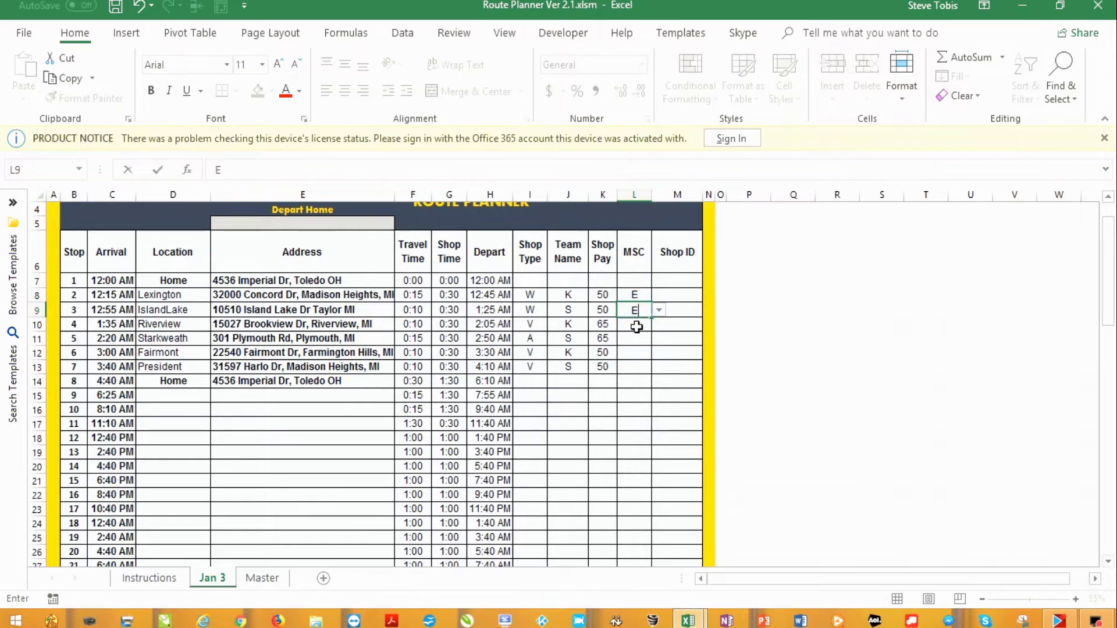
pyautogui.click(635, 324)
pyautogui.write('E')
pyautogui.click(635, 338)
pyautogui.write('E')
pyautogui.click(637, 349)
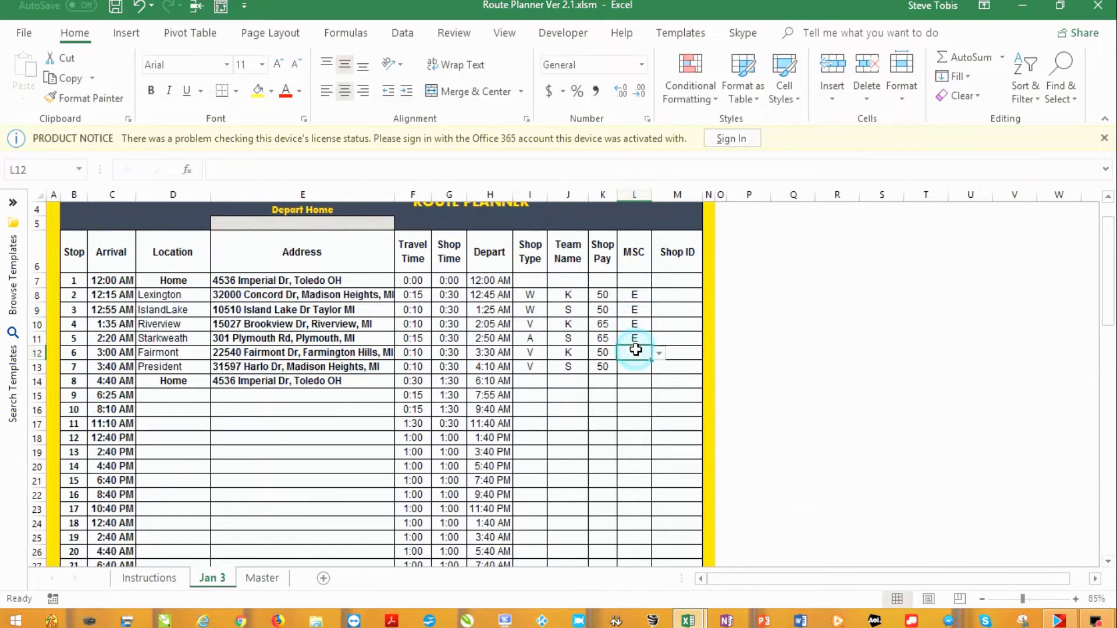
pyautogui.write('E')
pyautogui.click(638, 367)
pyautogui.write('E')
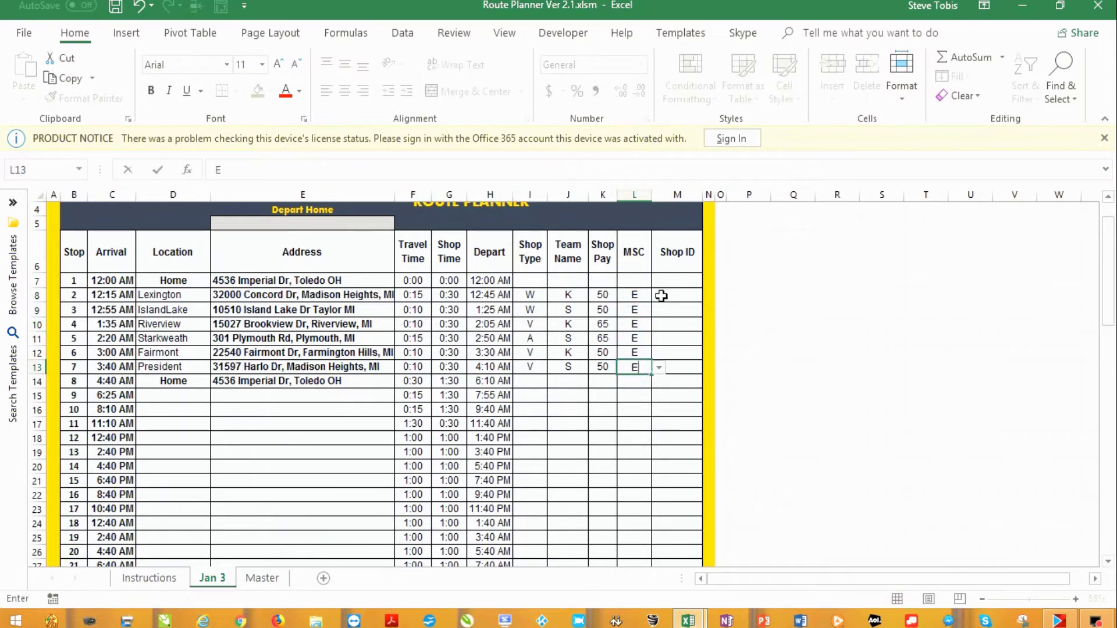
# Enter Shop ID 123456 in M8 and paste it into the Shop ID cells down to stop 7
pyautogui.click(661, 296)
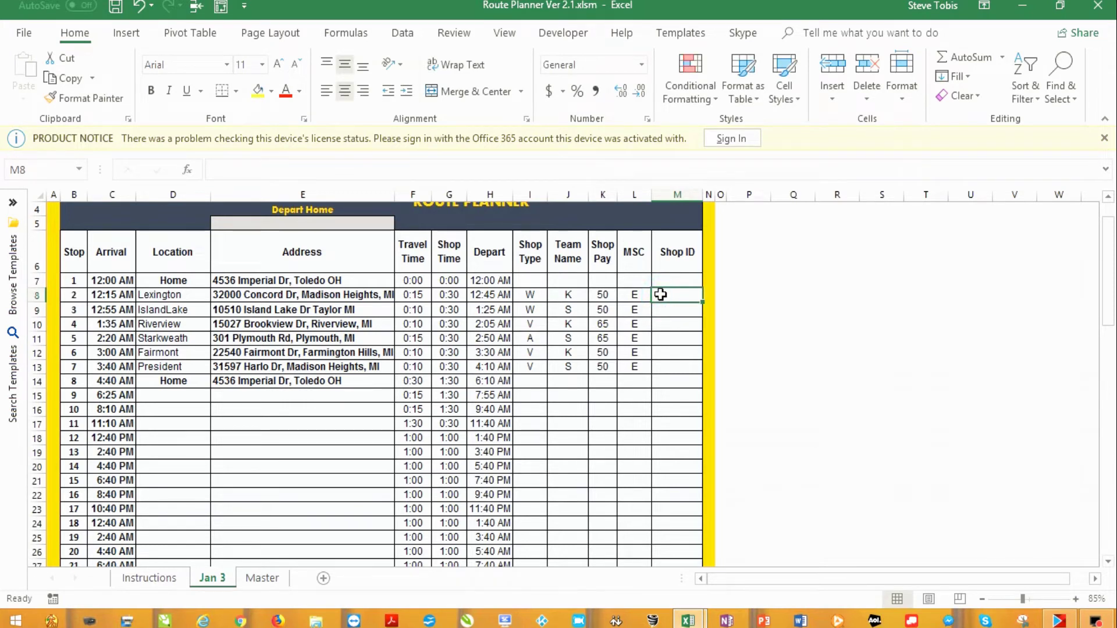
pyautogui.write('12345')
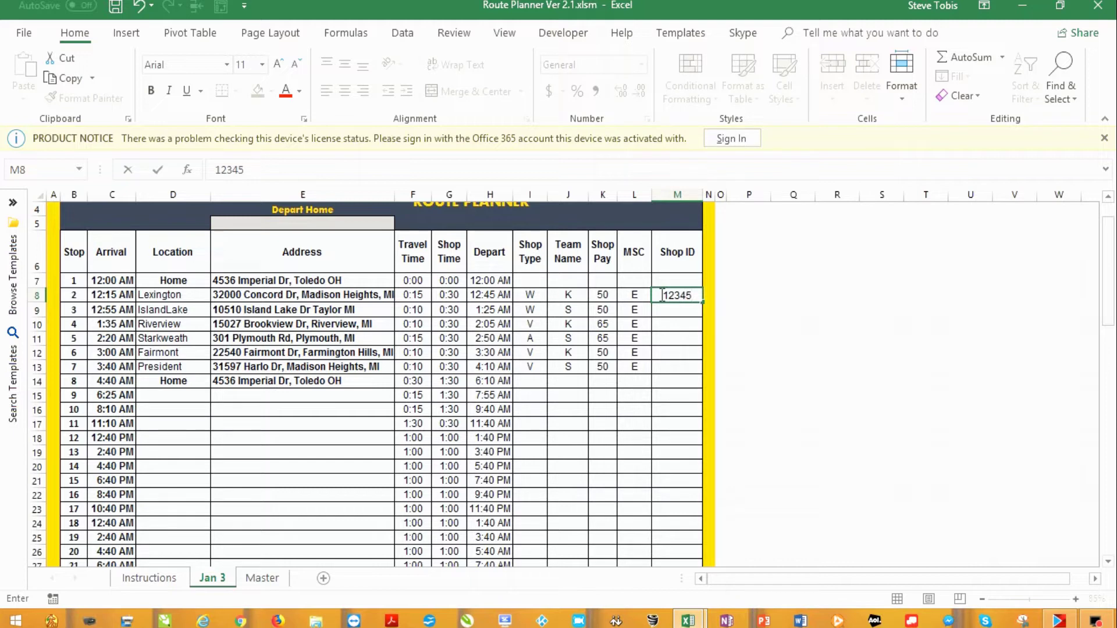
pyautogui.write('6')
pyautogui.doubleClick(678, 295)
pyautogui.hotkey('ctrl', 'c')
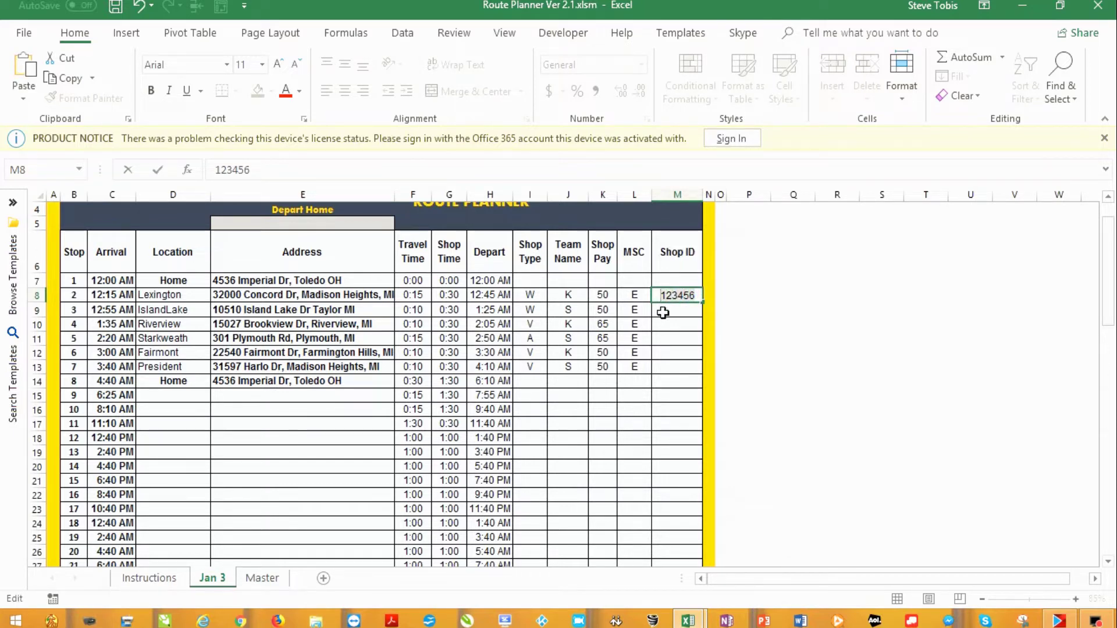
pyautogui.click(663, 312)
pyautogui.hotkey('ctrl', 'v')
pyautogui.click(673, 326)
pyautogui.hotkey('ctrl', 'v')
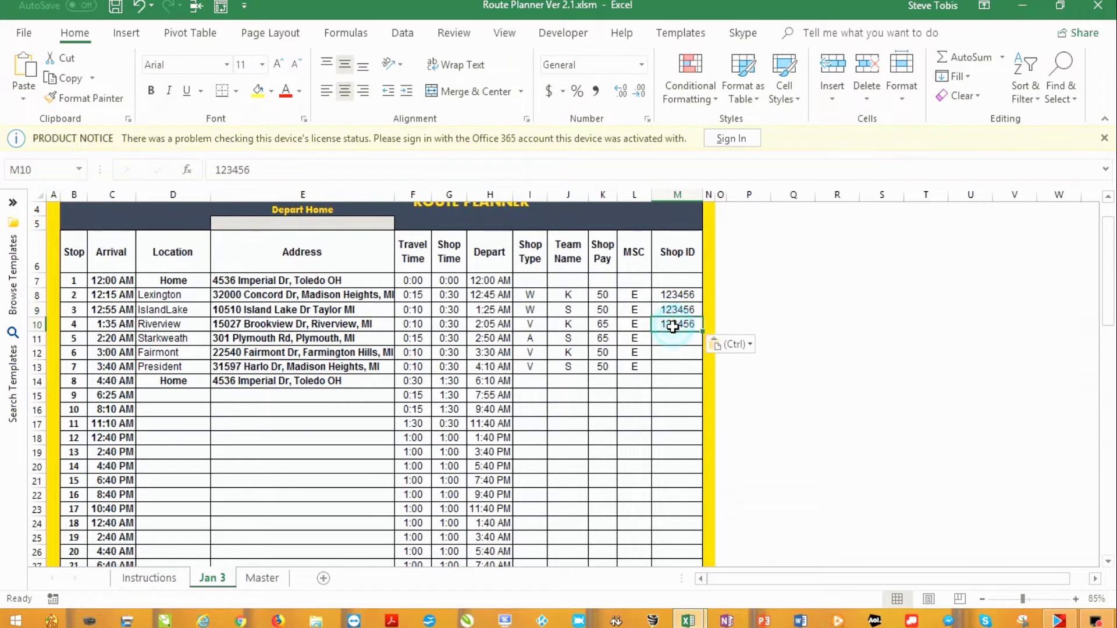
pyautogui.click(673, 339)
pyautogui.hotkey('ctrl', 'v')
pyautogui.click(675, 365)
pyautogui.hotkey('ctrl', 'v')
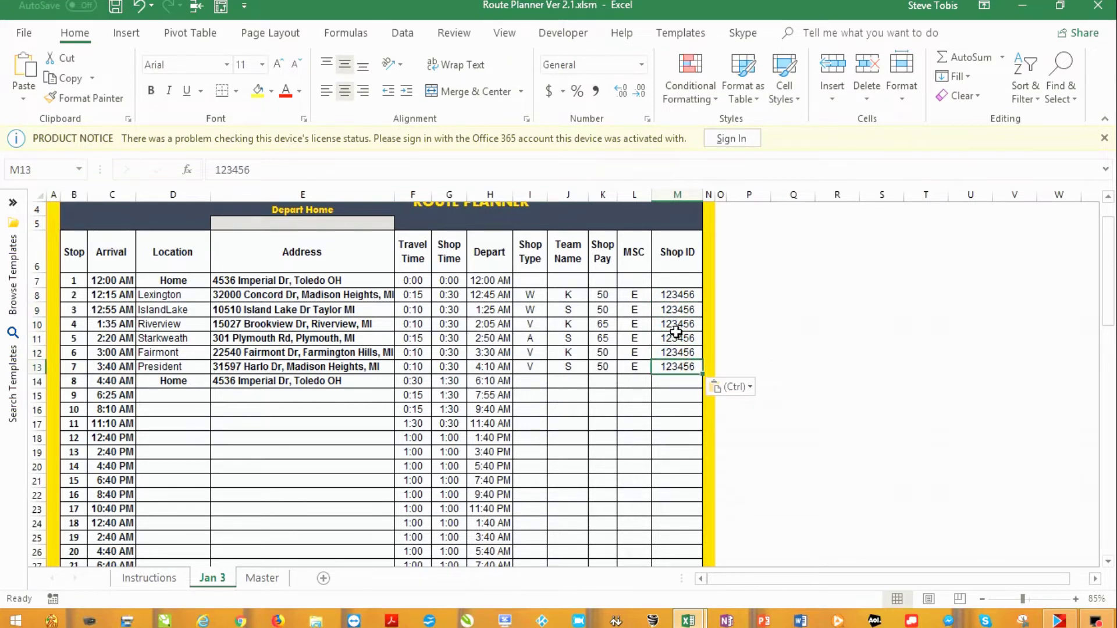
# Generate the temporary address file from the Jan 3 route
pyautogui.scroll(-1, 654, 336)
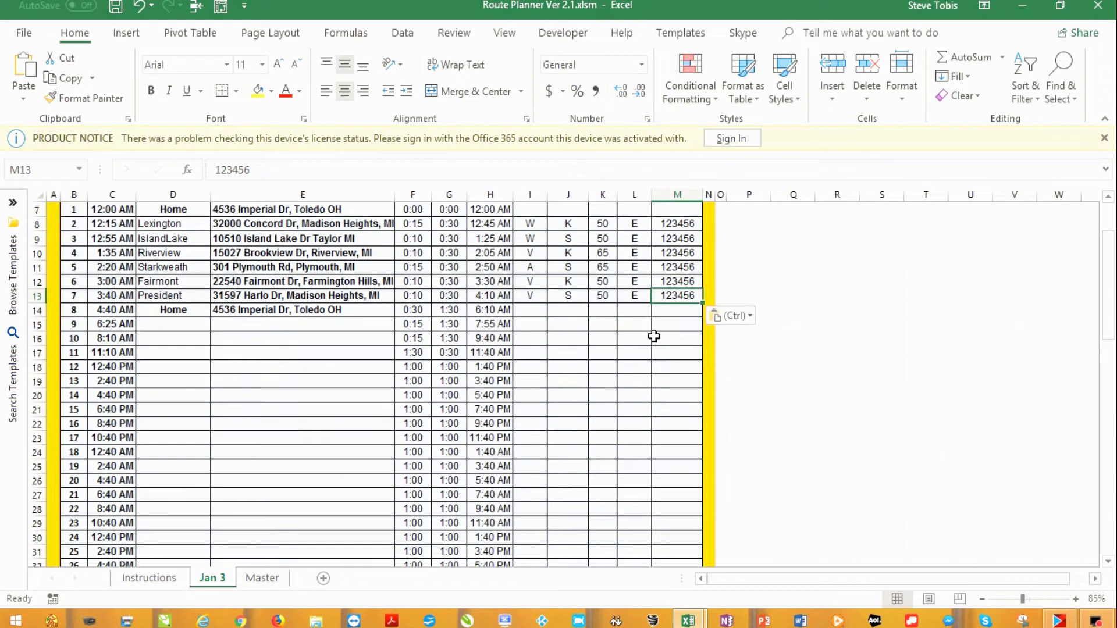
pyautogui.scroll(1, 652, 339)
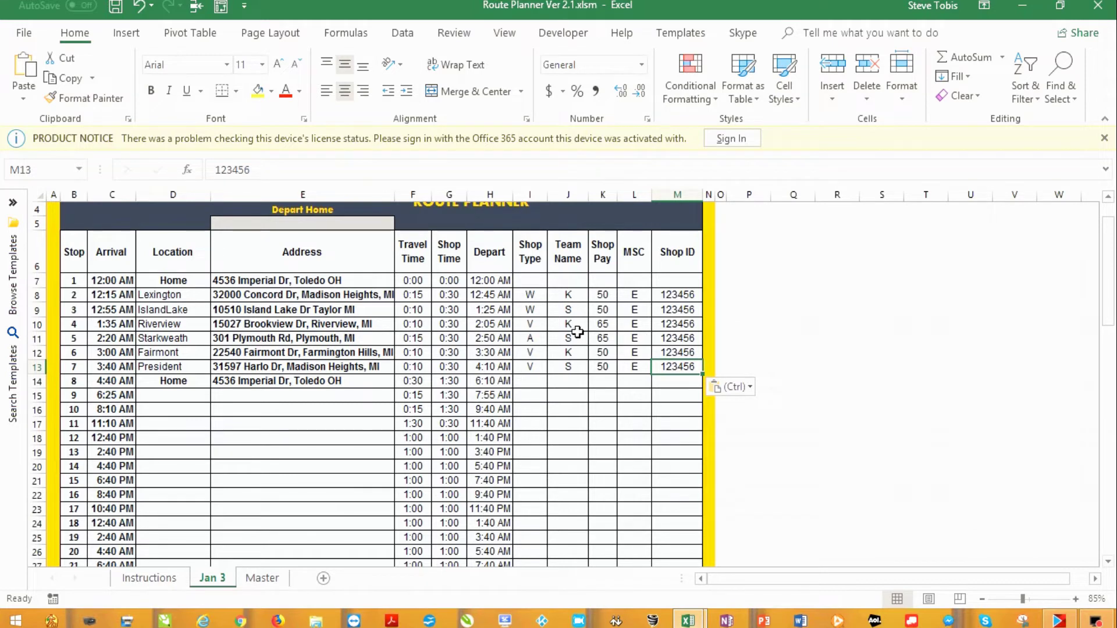
pyautogui.scroll(1, 578, 332)
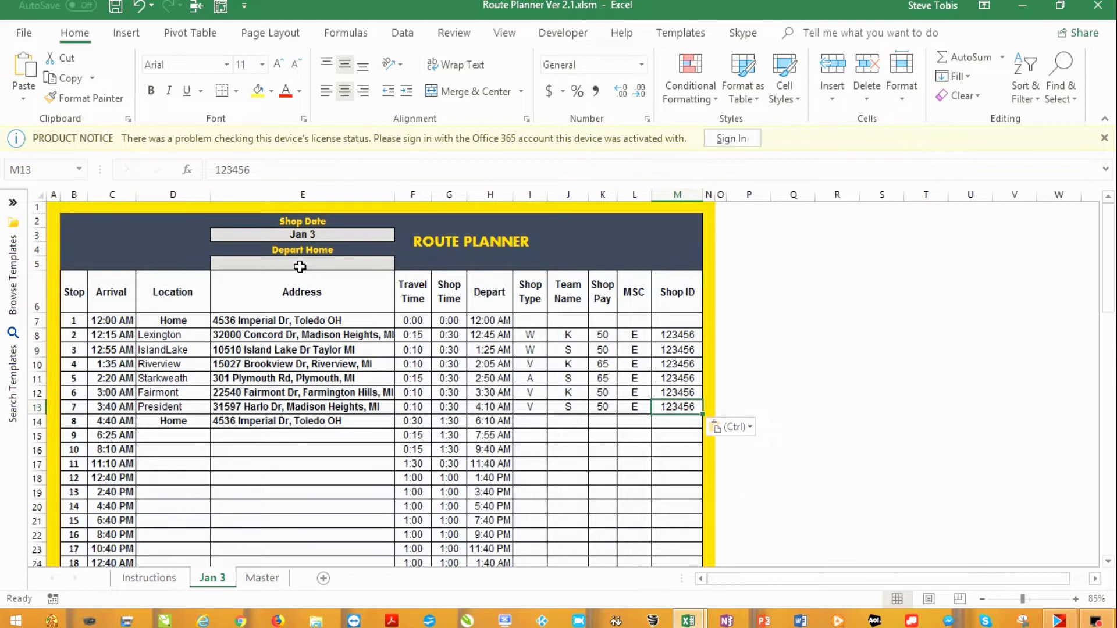
pyautogui.scroll(-5, 300, 267)
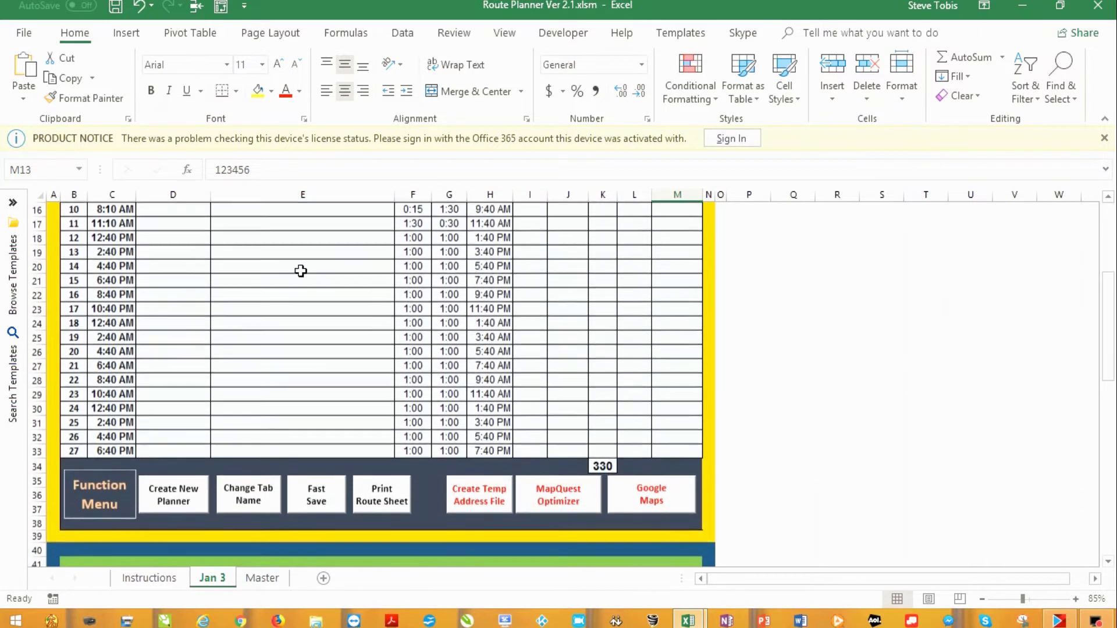
pyautogui.click(479, 494)
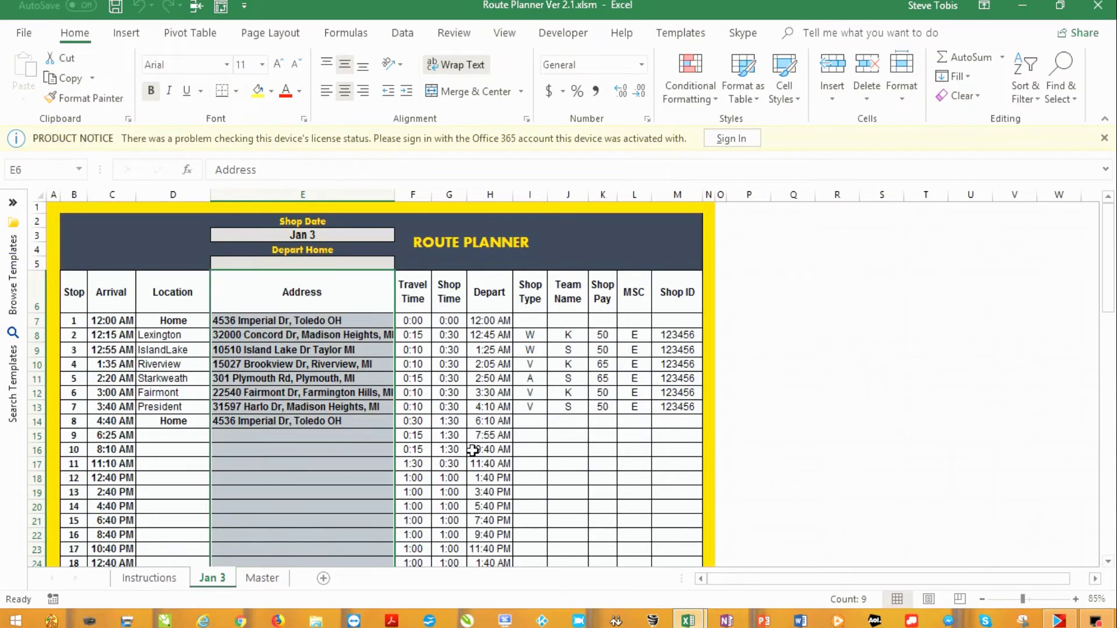
# Save the Route Planner Ver 2.1 workbook with Fast Save
pyautogui.scroll(-9, 472, 450)
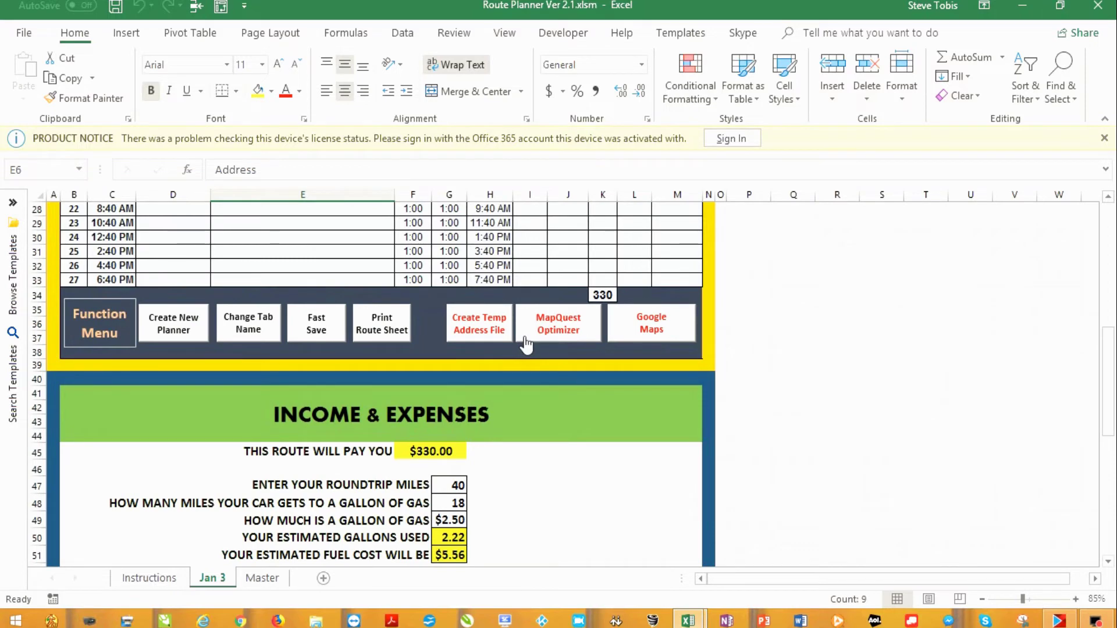
pyautogui.scroll(5, 739, 331)
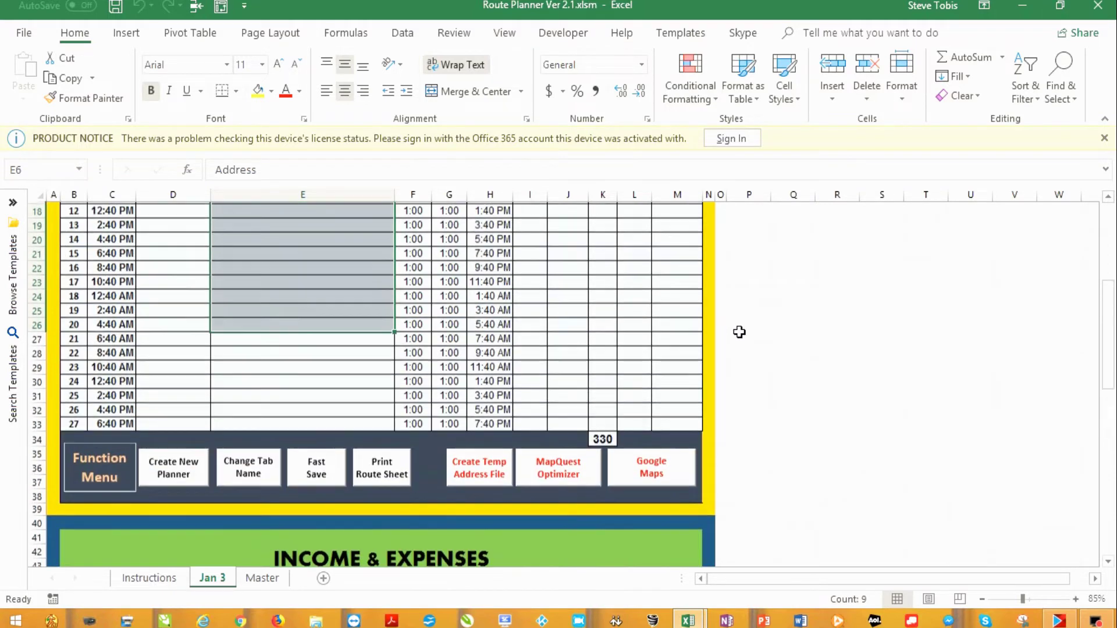
pyautogui.scroll(2, 738, 331)
pyautogui.scroll(-3, 738, 331)
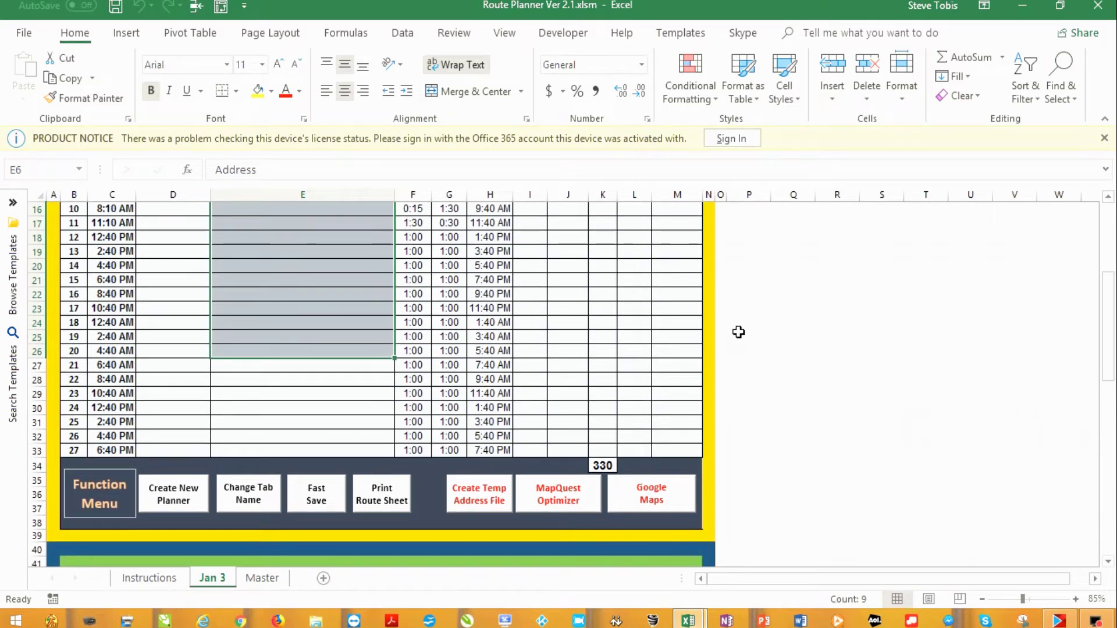
pyautogui.click(315, 505)
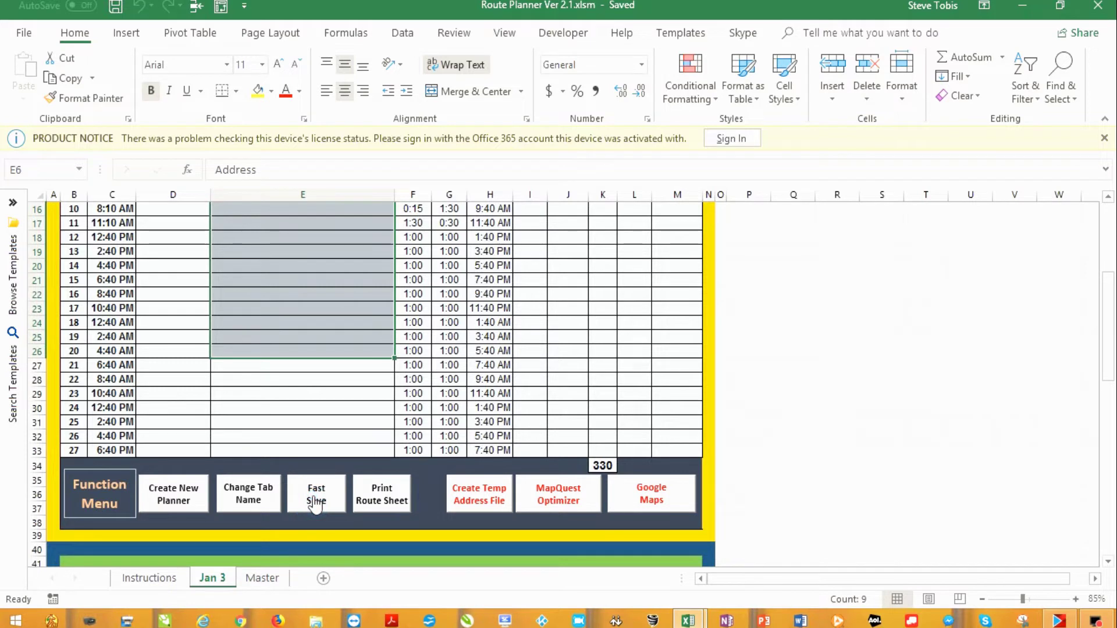
# Import TEMP Address File.xlsx into MapQuest Route Planner as route stops
pyautogui.click(491, 497)
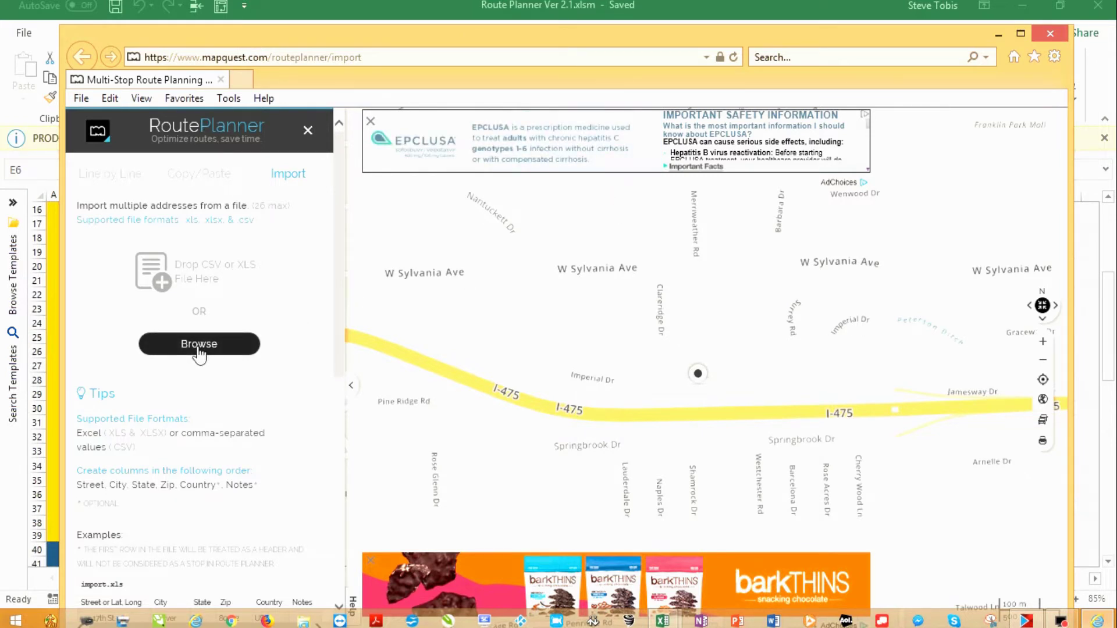
pyautogui.click(199, 348)
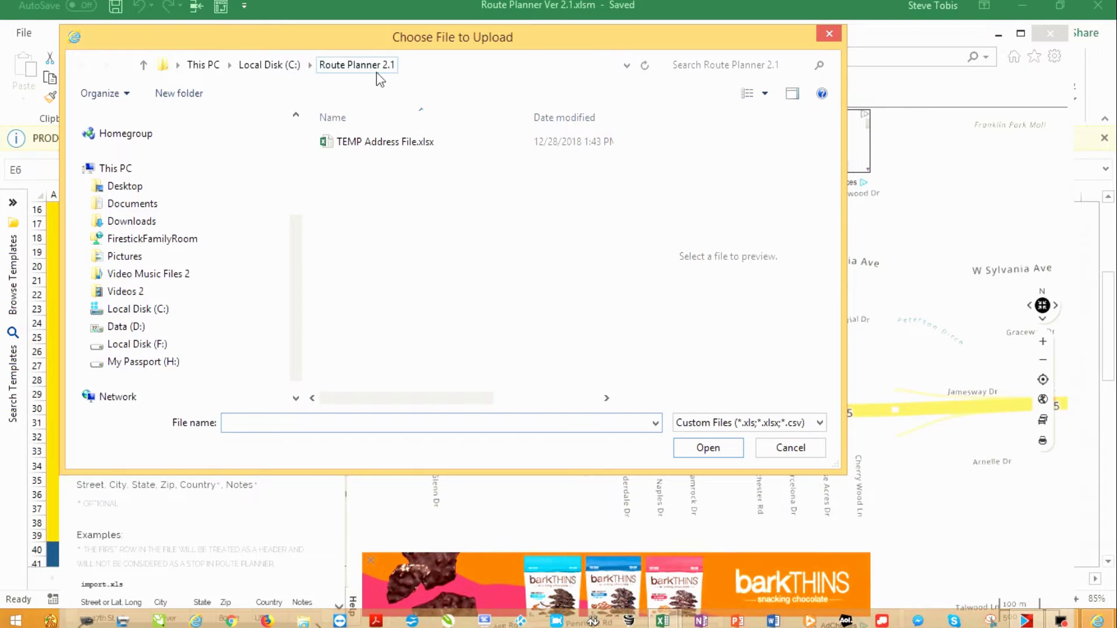
pyautogui.click(383, 141)
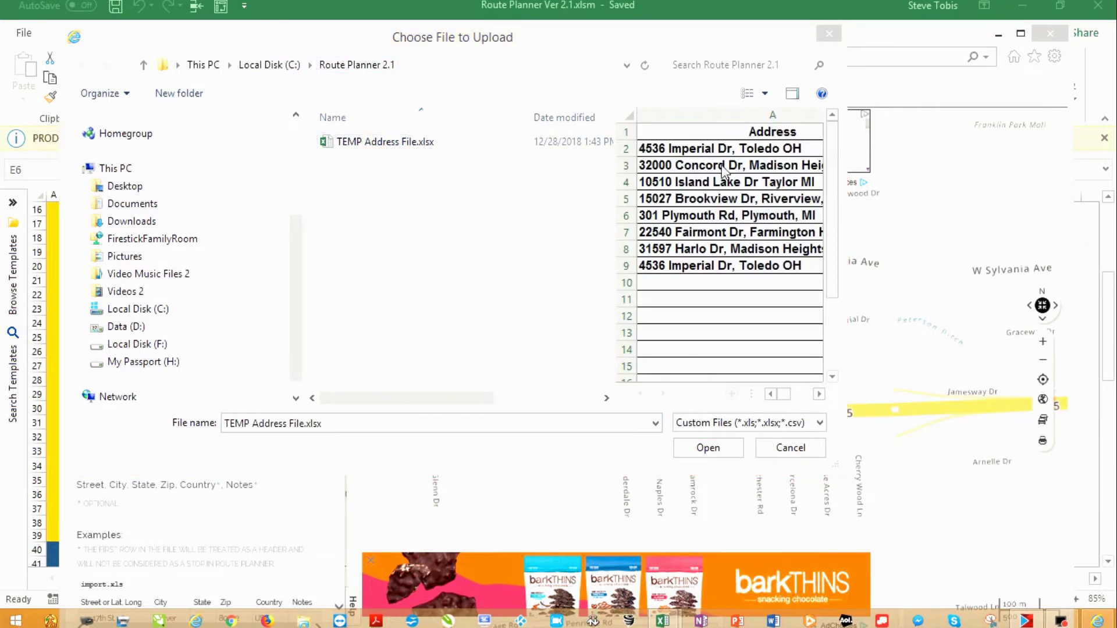
pyautogui.click(709, 448)
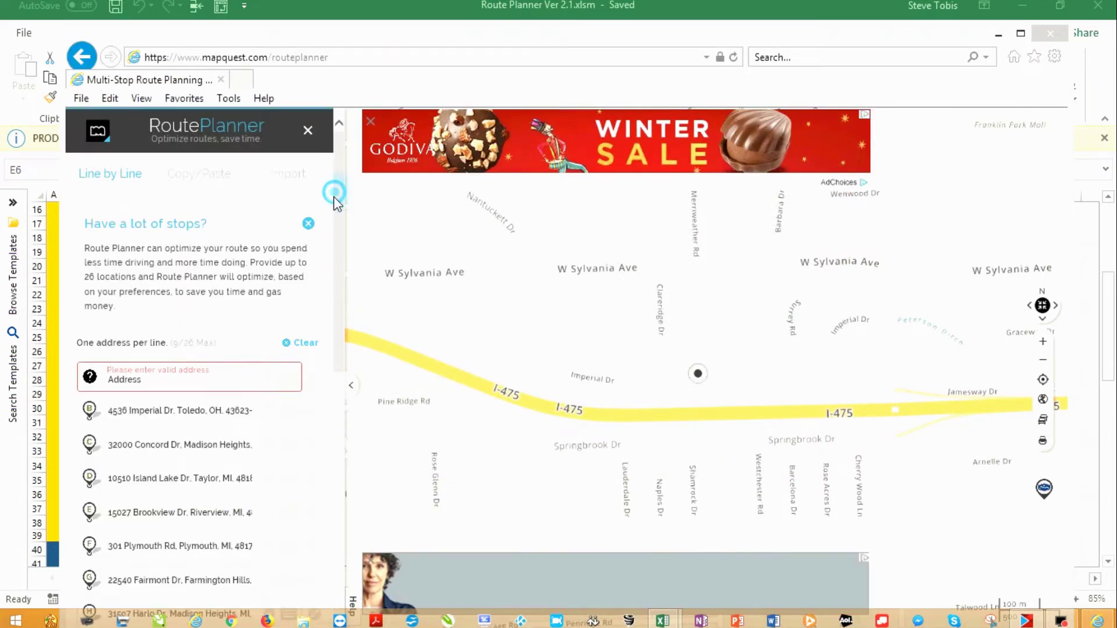
# Delete the empty invalid 'Address' stop, leaving eight stops A–H starting and ending at home
pyautogui.moveTo(334, 223); pyautogui.dragTo(332, 269)
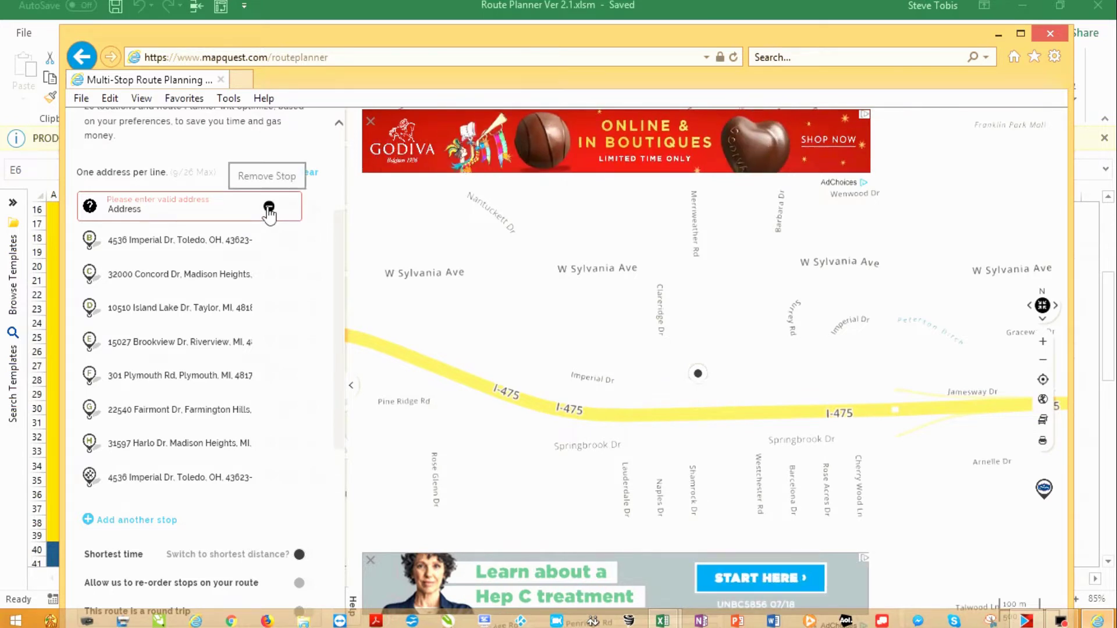
pyautogui.click(268, 209)
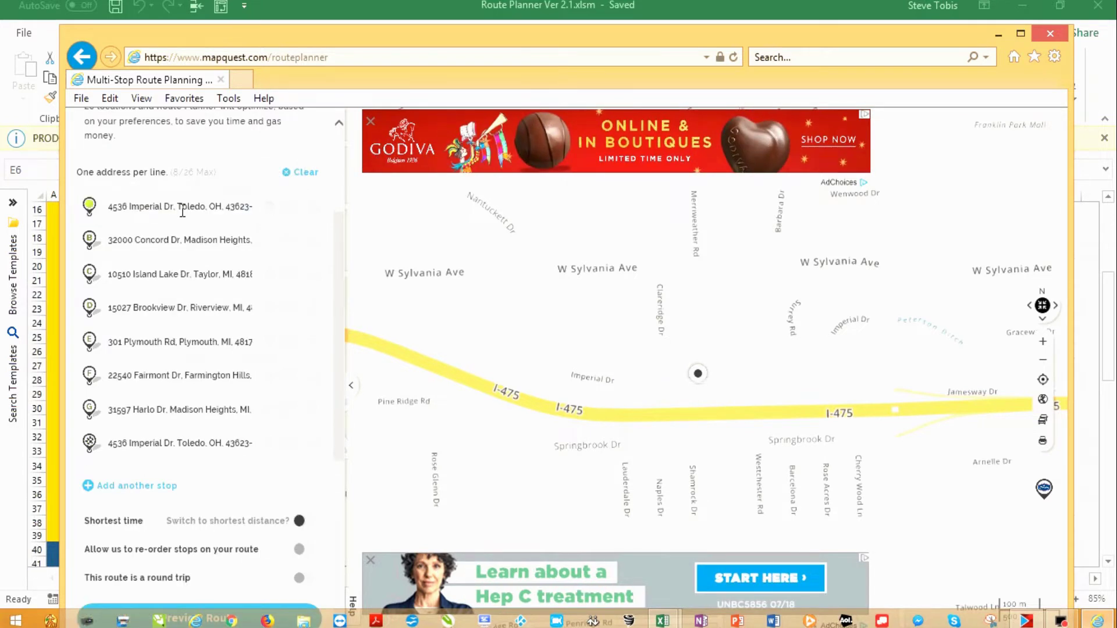
pyautogui.scroll(-2, 182, 211)
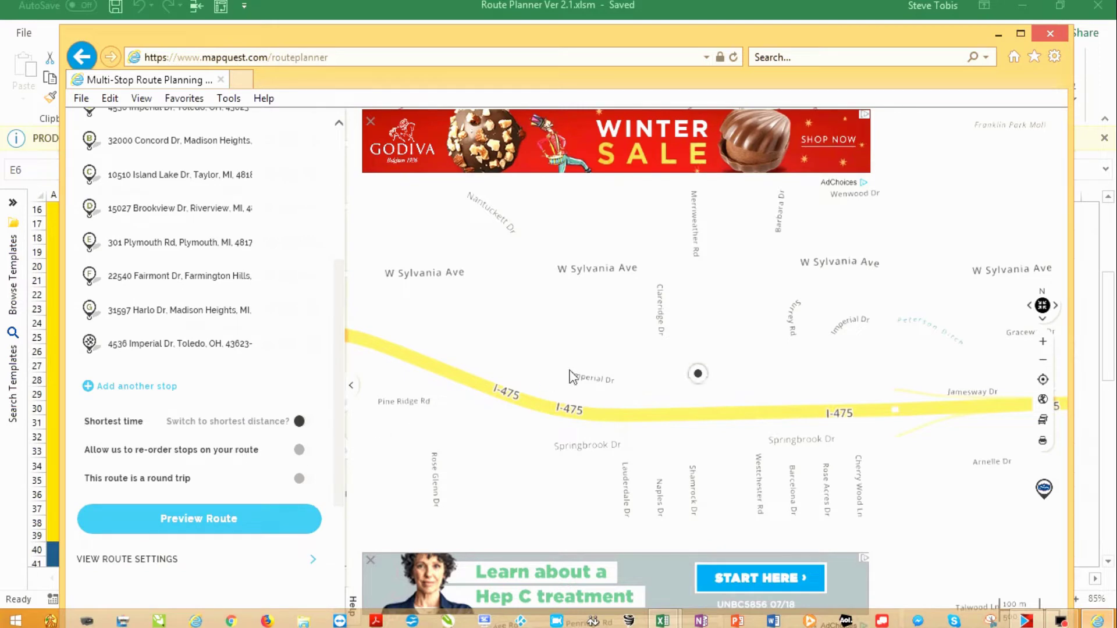
pyautogui.scroll(-4, 609, 367)
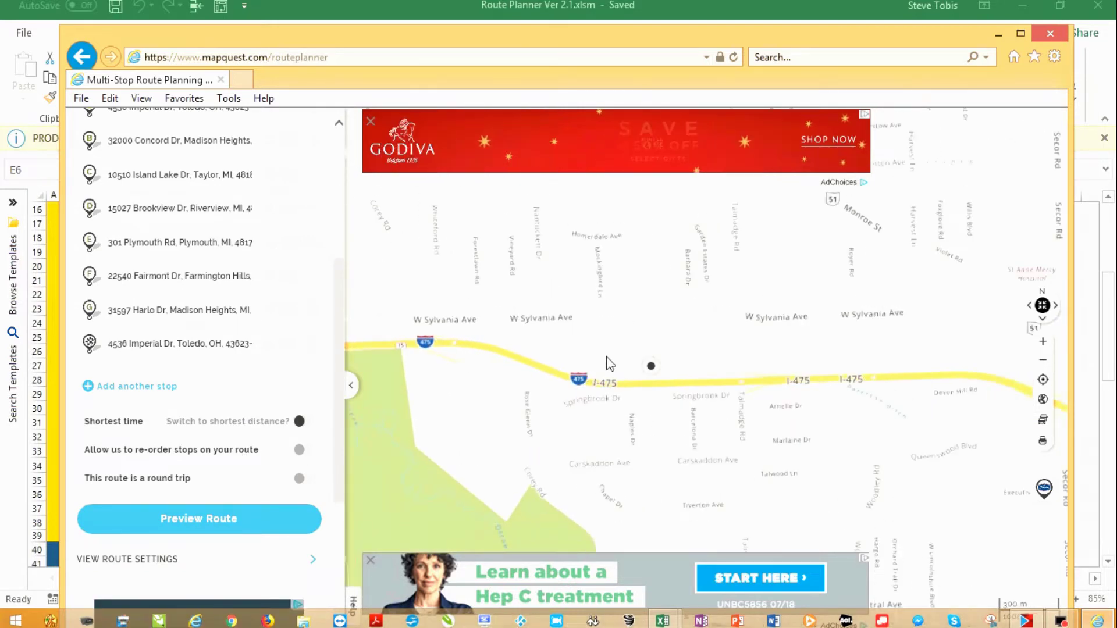
pyautogui.scroll(-2, 609, 363)
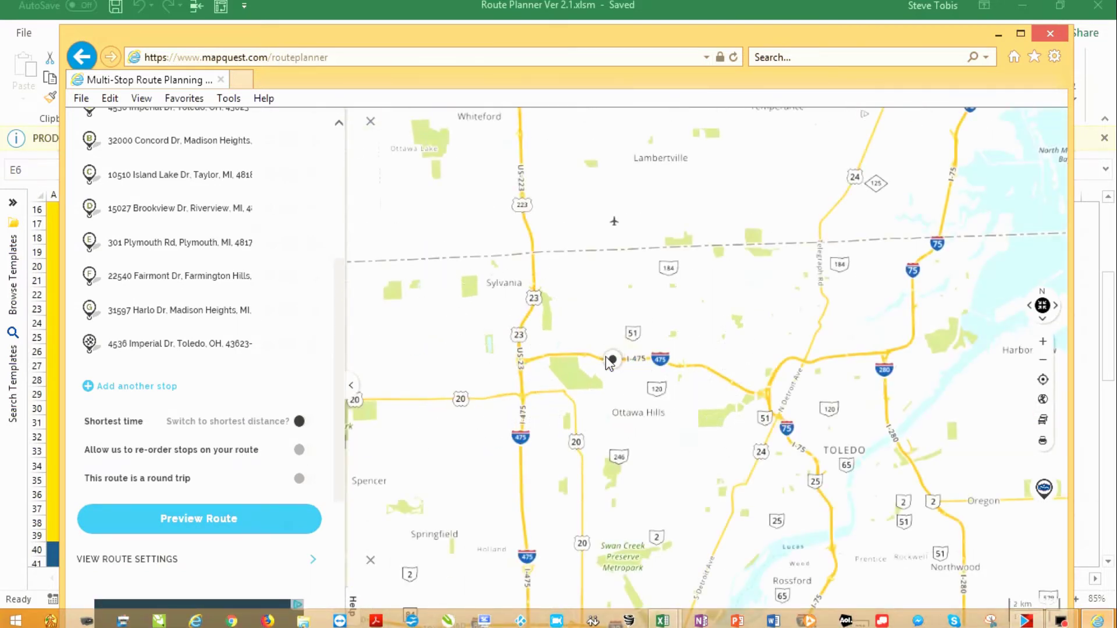
pyautogui.scroll(-1, 591, 307)
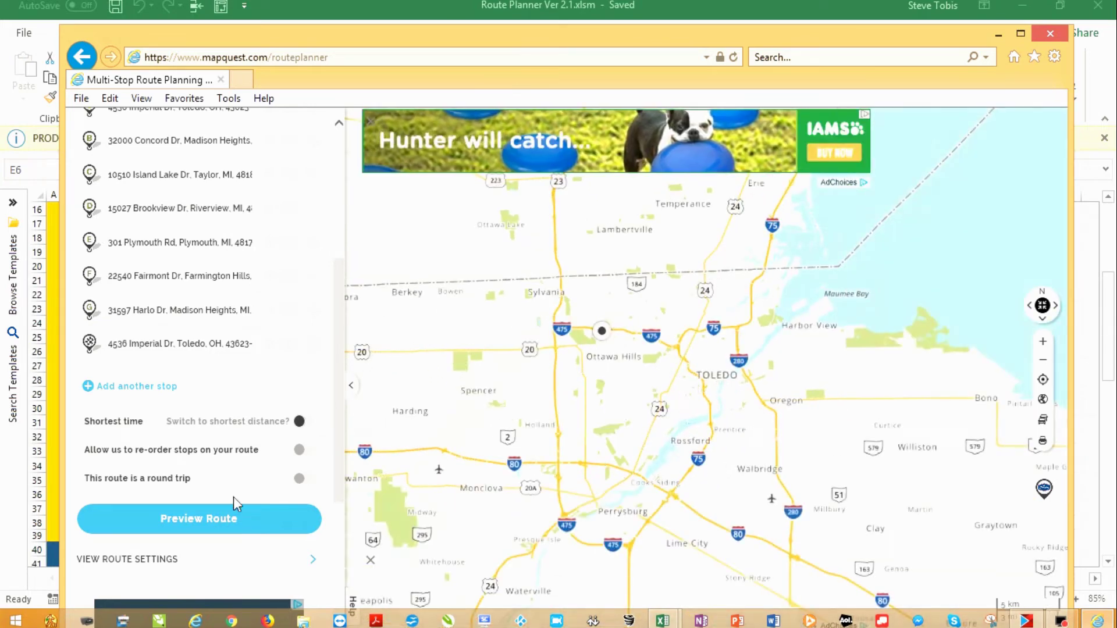
# Preview the route and pan the map across Taylor, Riverview, Livonia and Northville
pyautogui.click(190, 522)
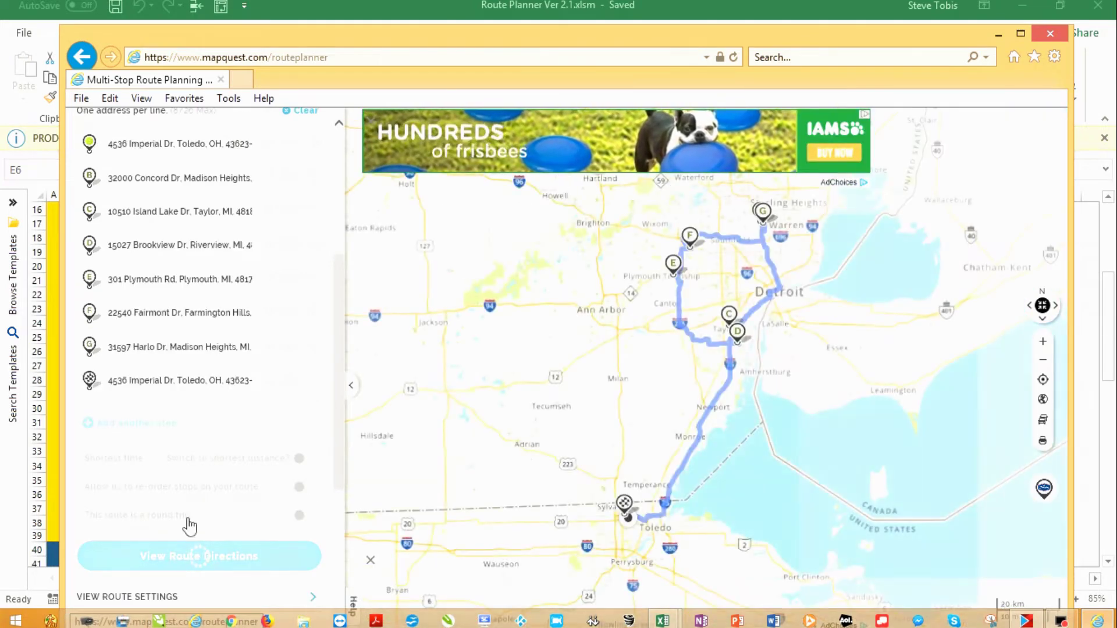
pyautogui.moveTo(572, 346); pyautogui.dragTo(511, 362)
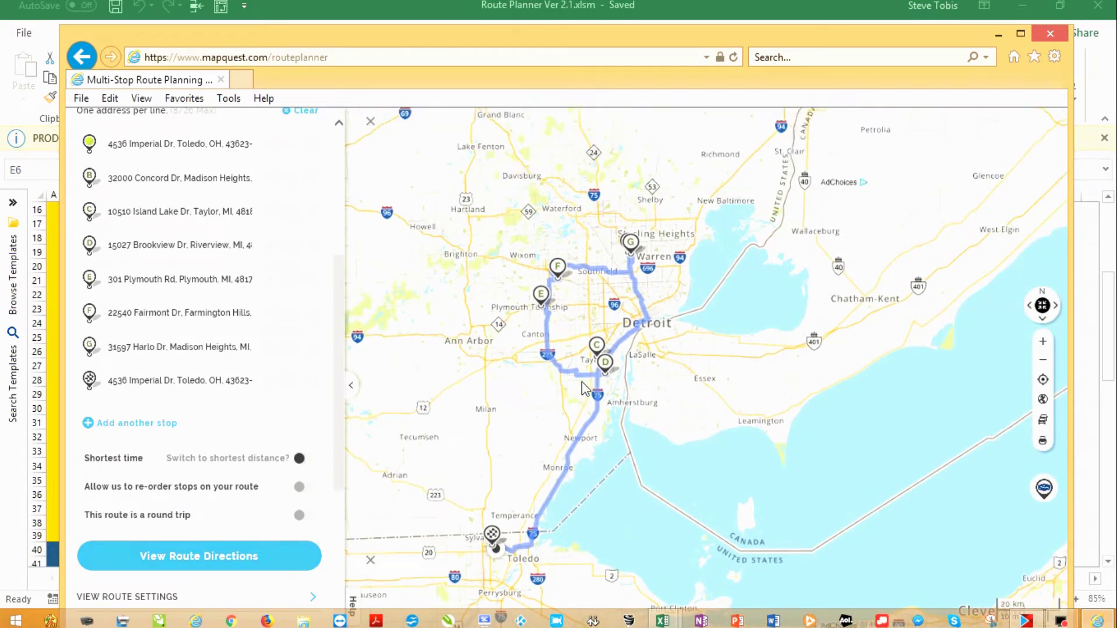
pyautogui.scroll(3, 598, 349)
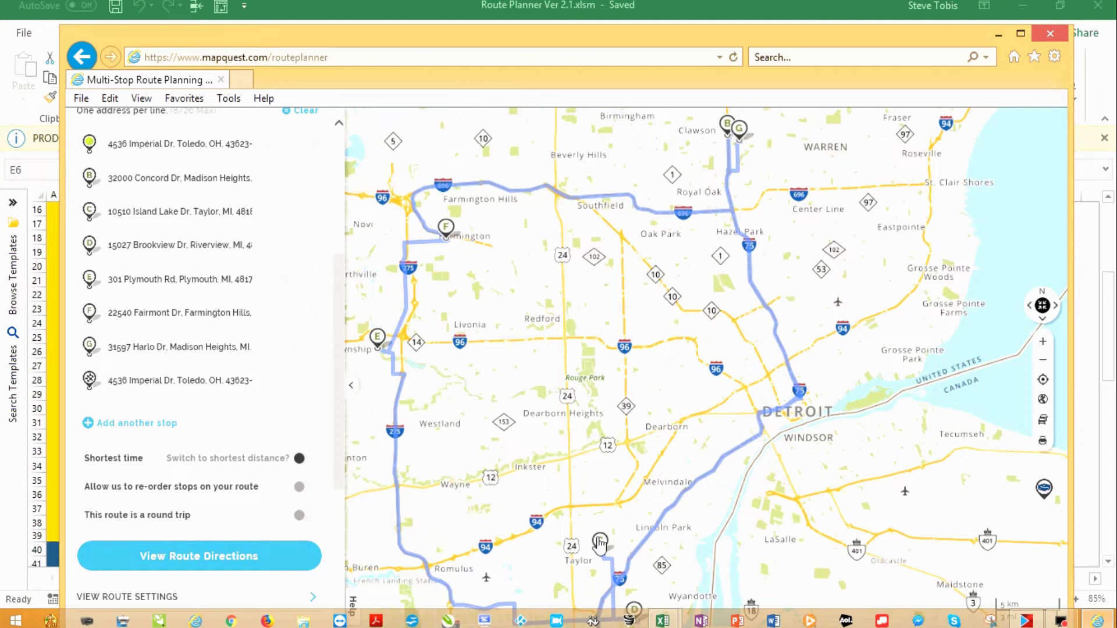
pyautogui.moveTo(561, 504); pyautogui.dragTo(592, 251)
pyautogui.moveTo(591, 178); pyautogui.dragTo(612, 298)
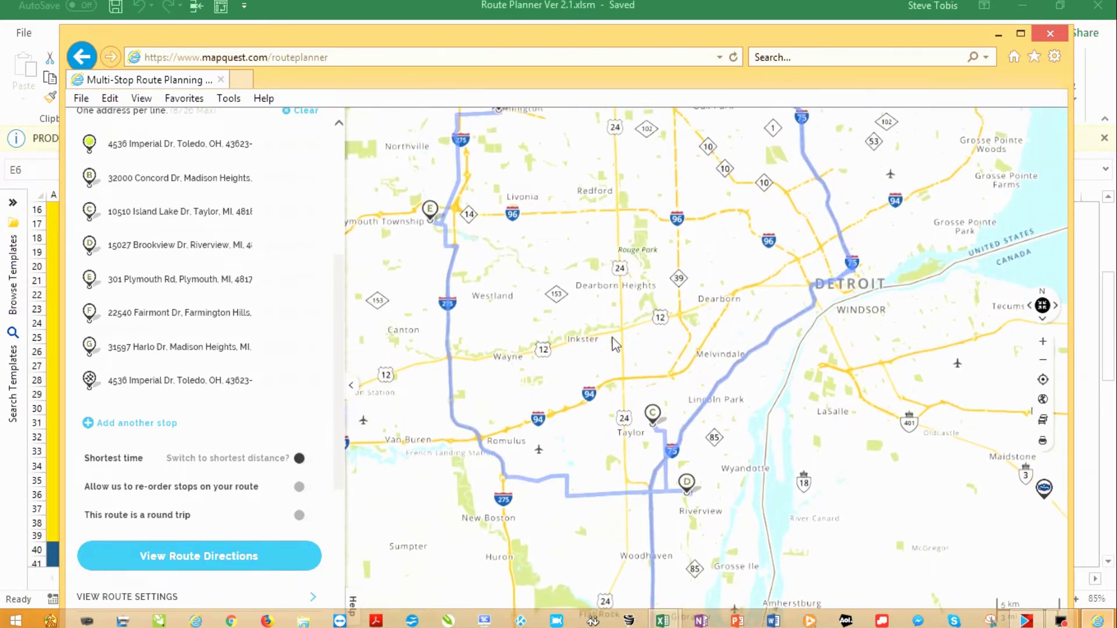
pyautogui.scroll(-1, 612, 298)
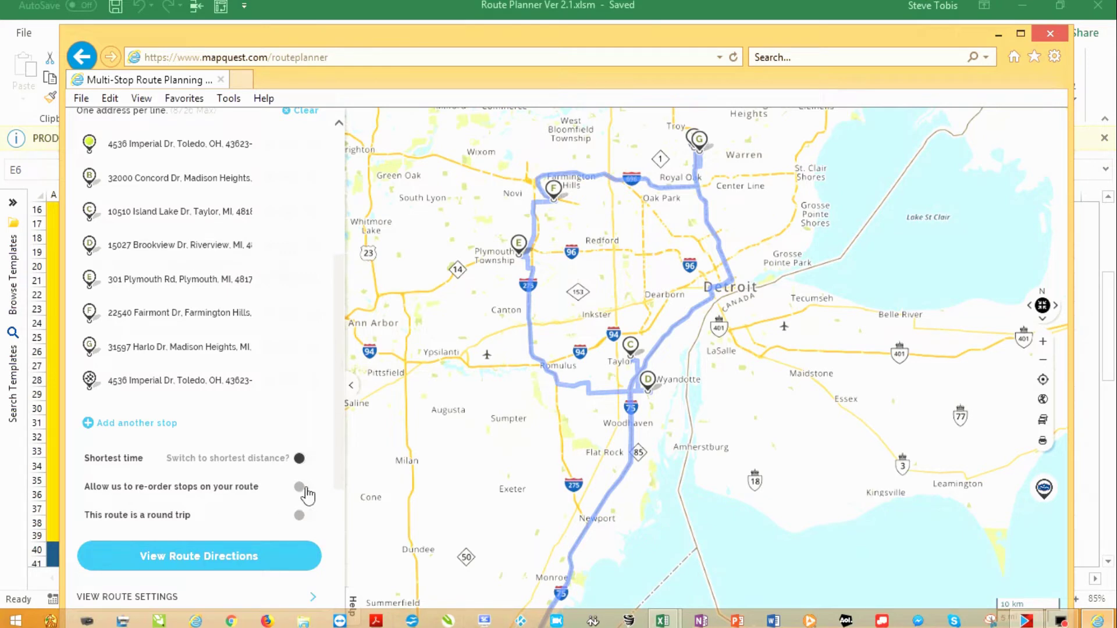
# Let MapQuest re-order the stops, then review the optimized route from Riverview to Plymouth
pyautogui.click(305, 491)
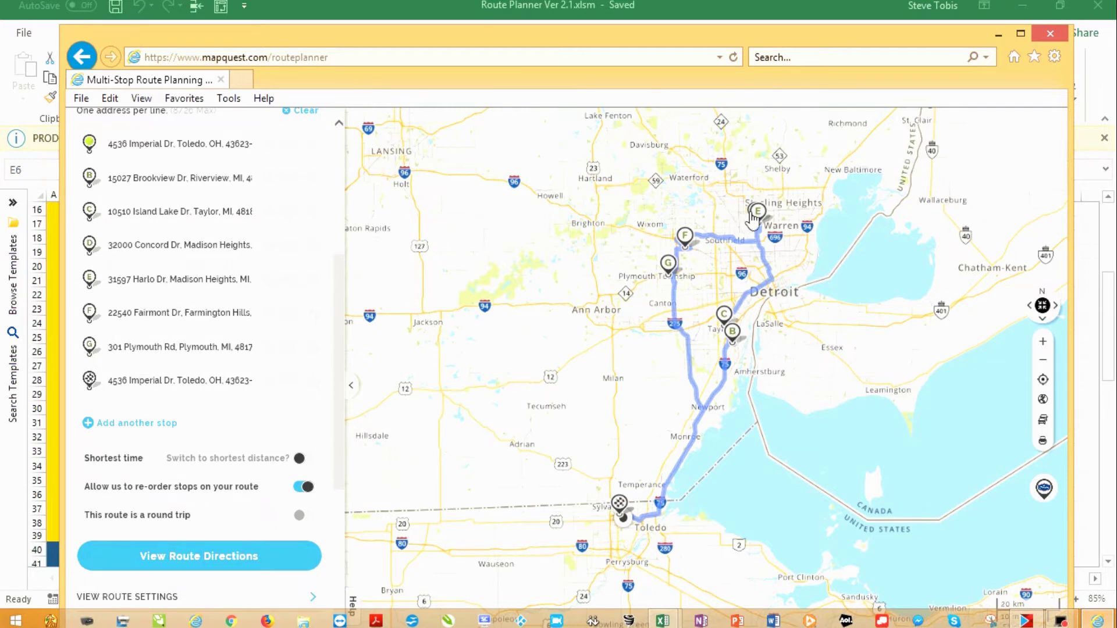
pyautogui.scroll(1, 752, 220)
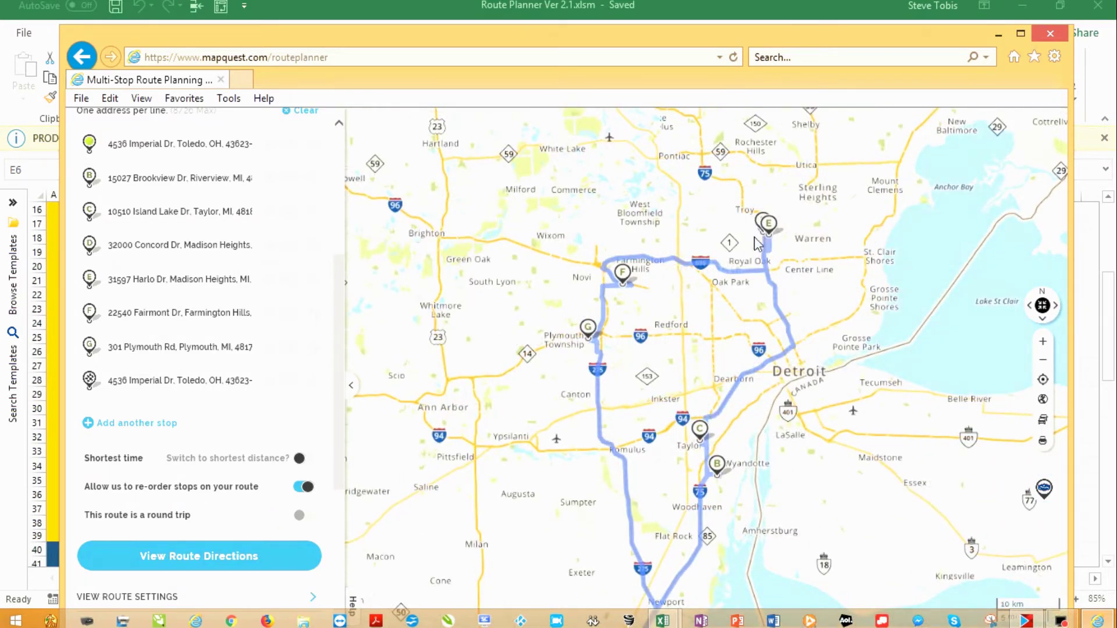
pyautogui.moveTo(571, 471)
pyautogui.mouseDown()
pyautogui.moveTo(558, 313)
pyautogui.moveTo(539, 409)
pyautogui.mouseUp()
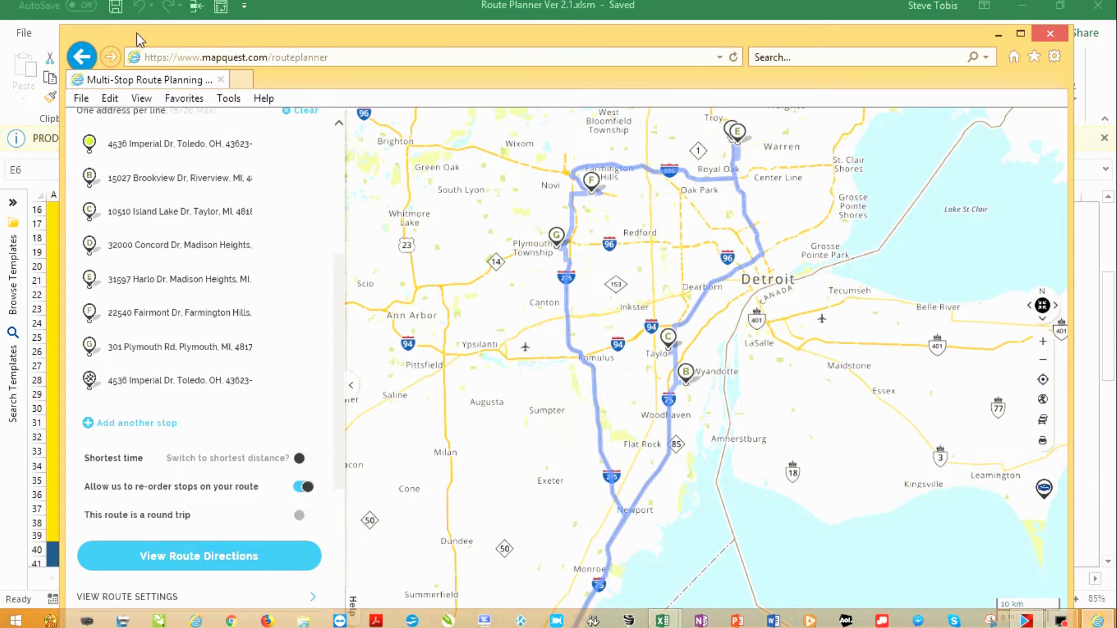
pyautogui.moveTo(147, 35); pyautogui.dragTo(239, 33)
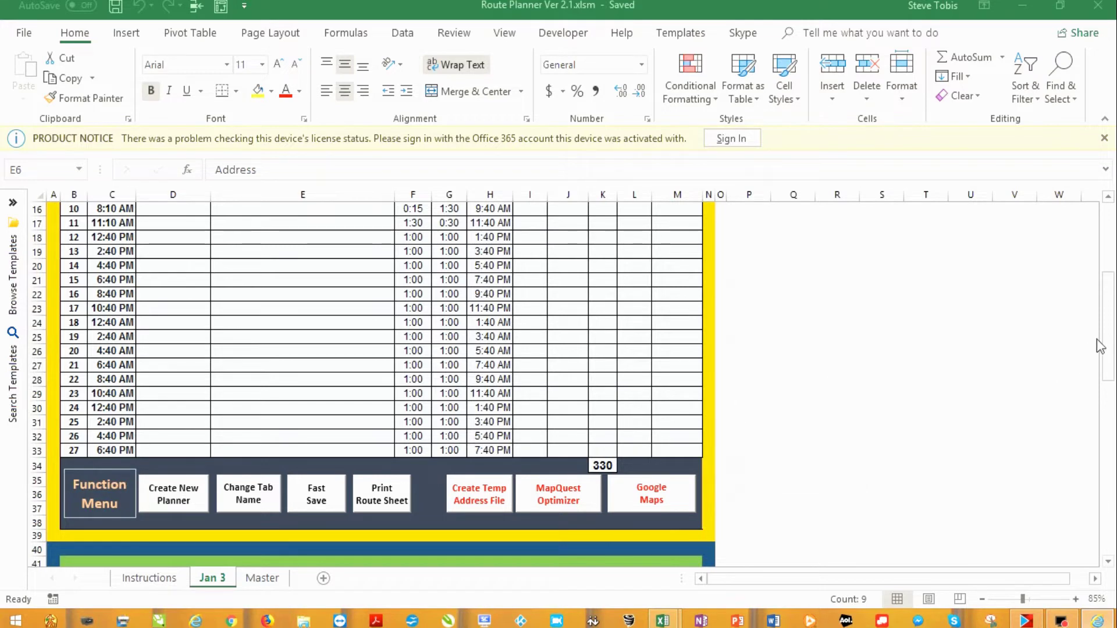
# Move the Jan 3 stops block from D8:E14 down to rows 20–26 and clear the originals
pyautogui.moveTo(1103, 293); pyautogui.dragTo(1105, 228)
pyautogui.click(306, 447)
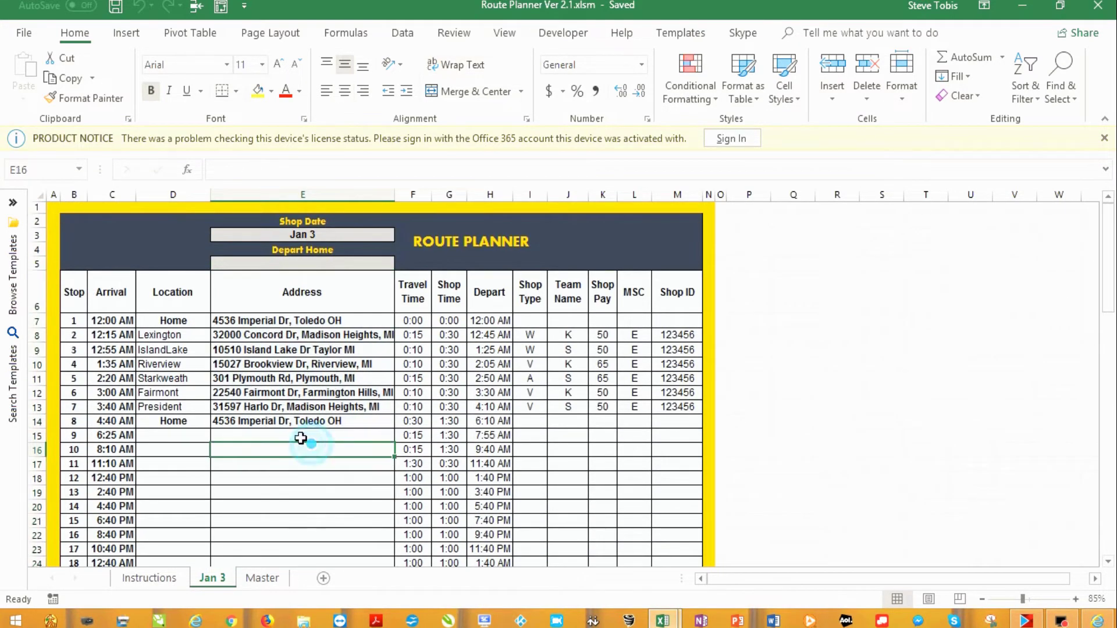
pyautogui.click(159, 351)
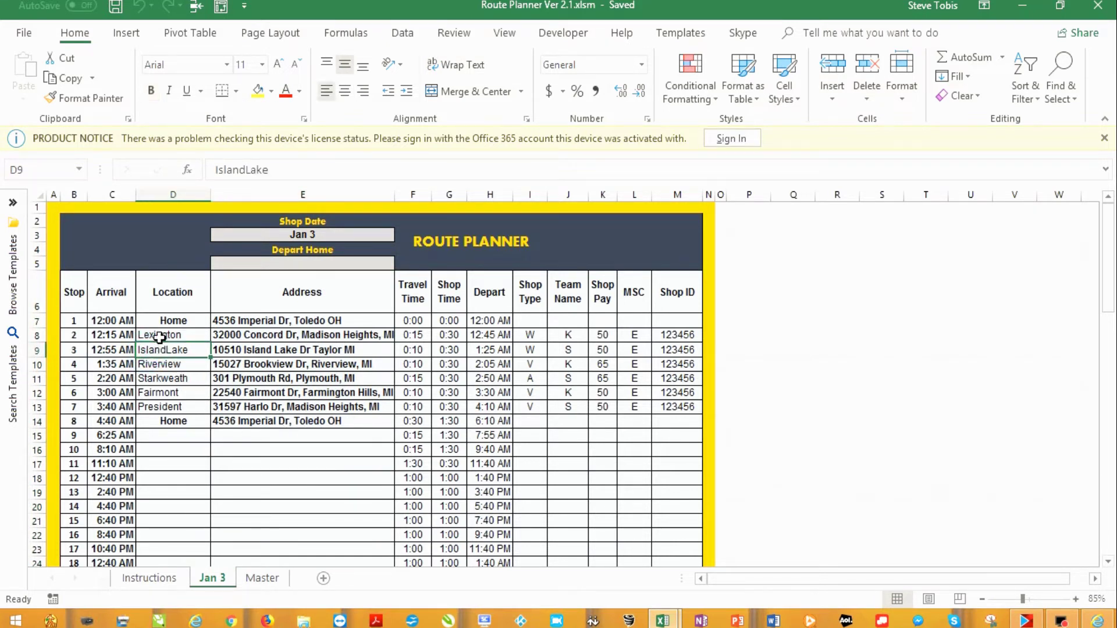
pyautogui.click(162, 337)
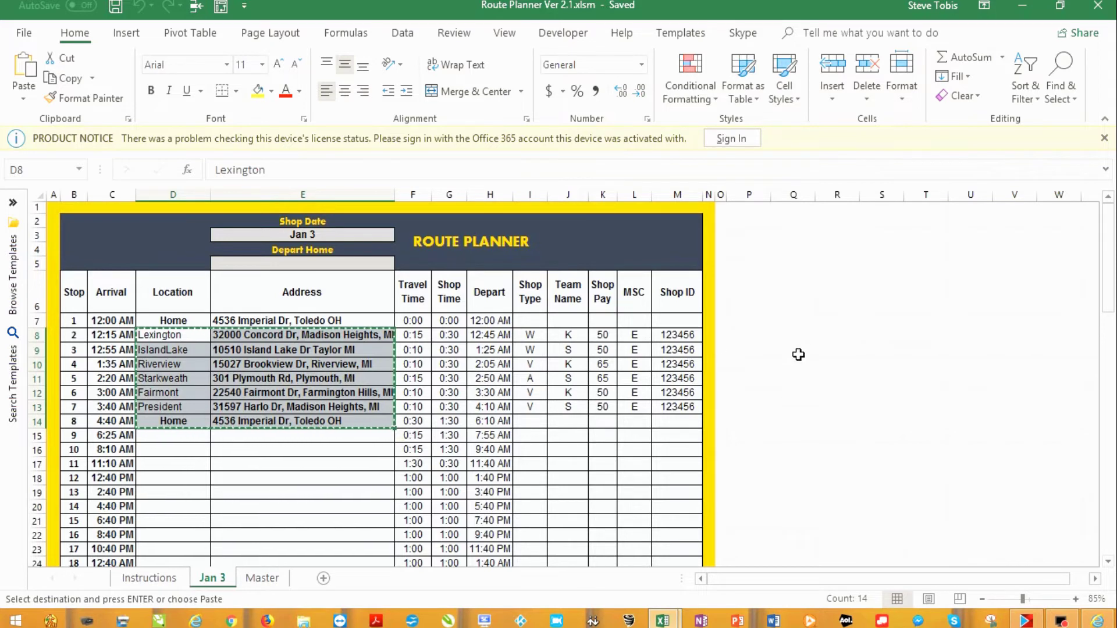
pyautogui.click(787, 321)
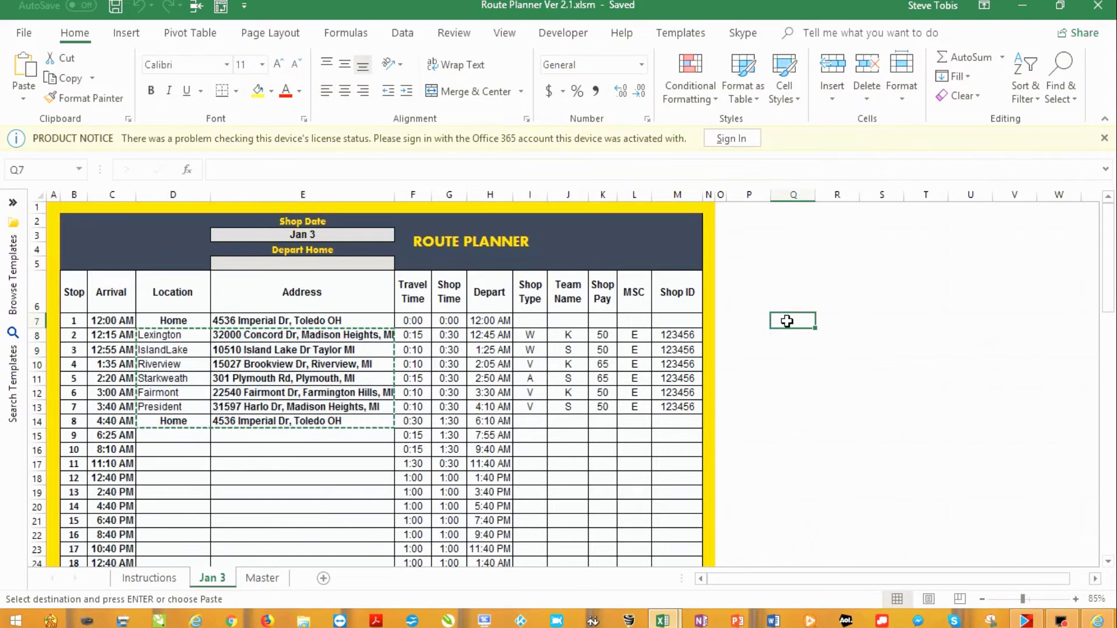
pyautogui.click(144, 507)
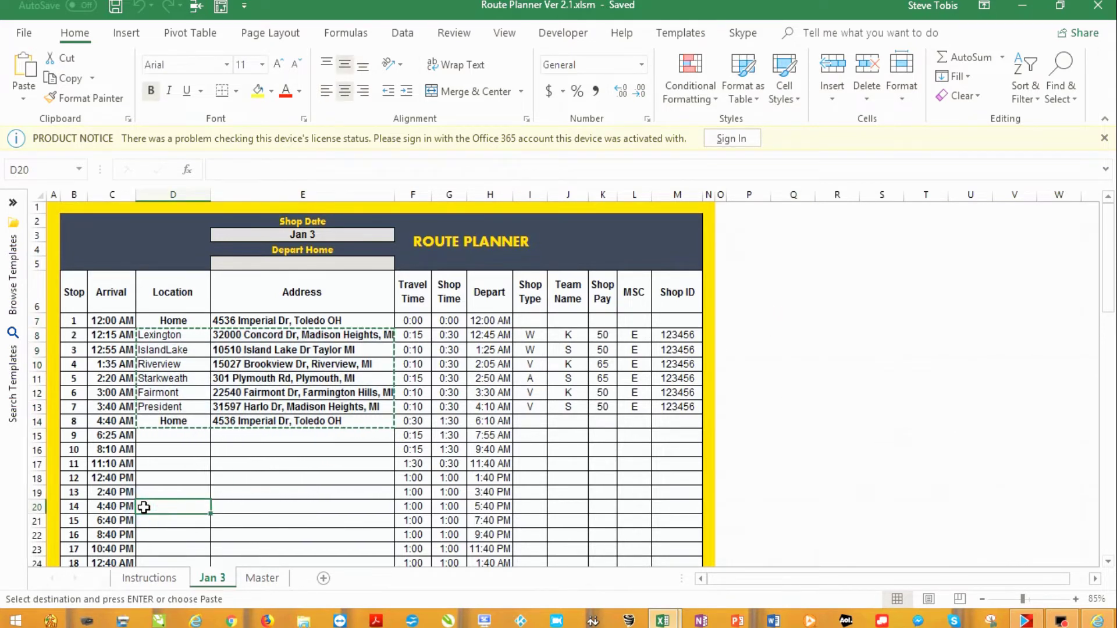
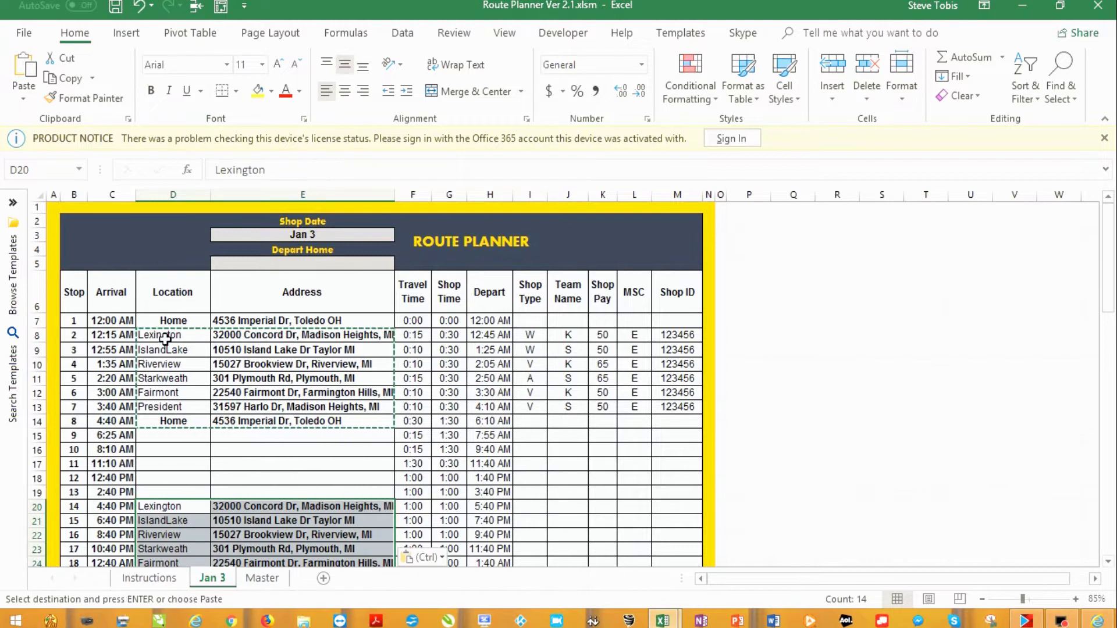
pyautogui.moveTo(165, 339); pyautogui.dragTo(284, 422)
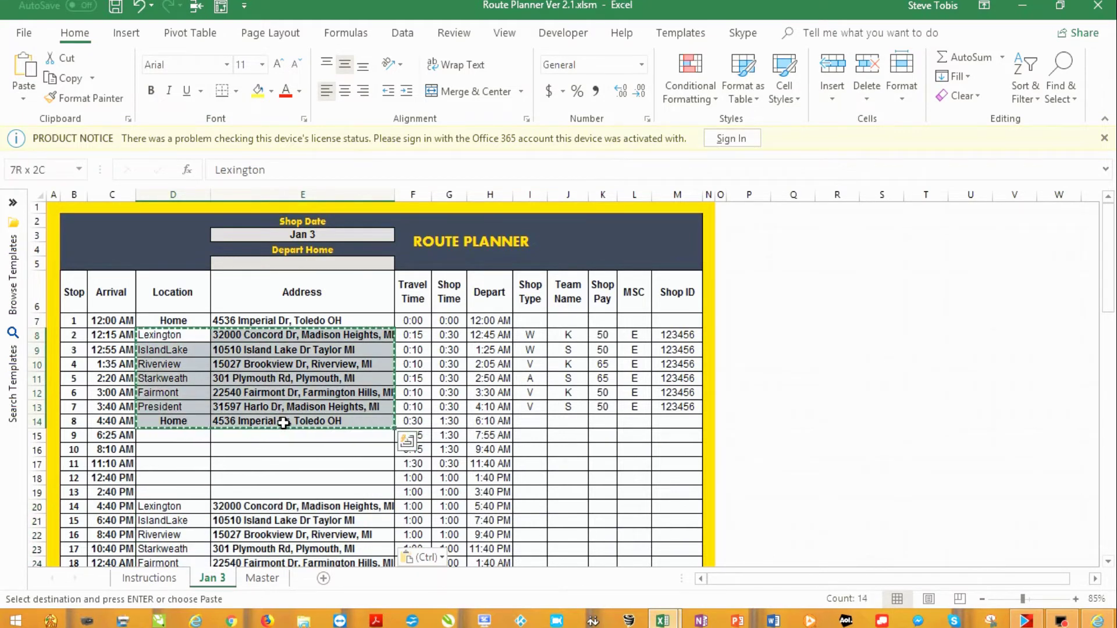
pyautogui.press('Delete')
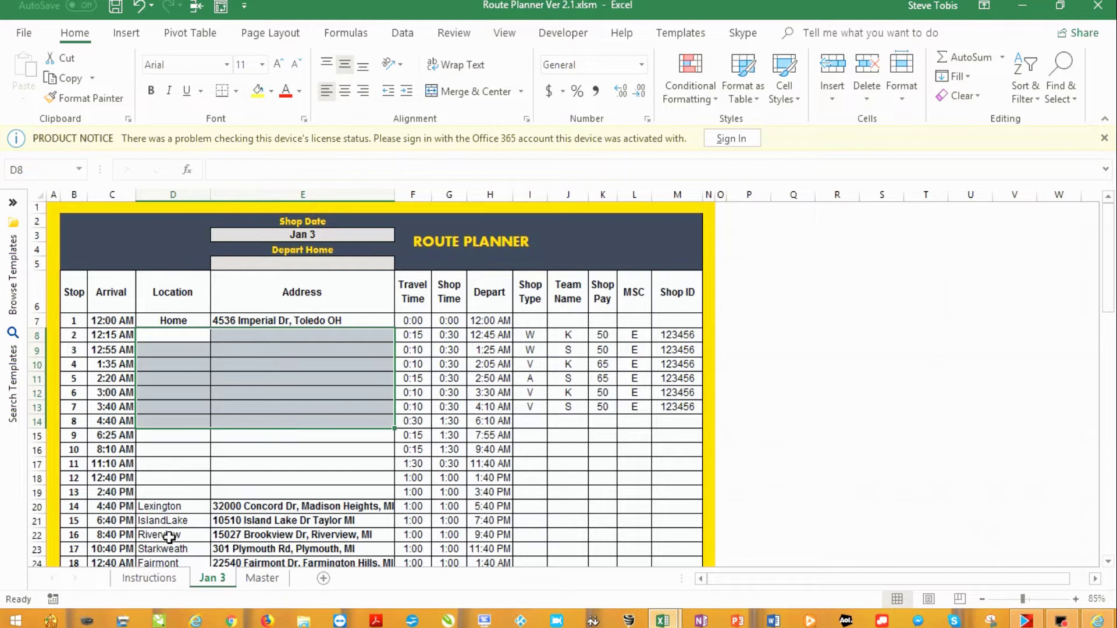
# Copy Riverview, IslandLake and President with their addresses into stops 2, 3 and 5
pyautogui.moveTo(169, 535); pyautogui.dragTo(242, 530)
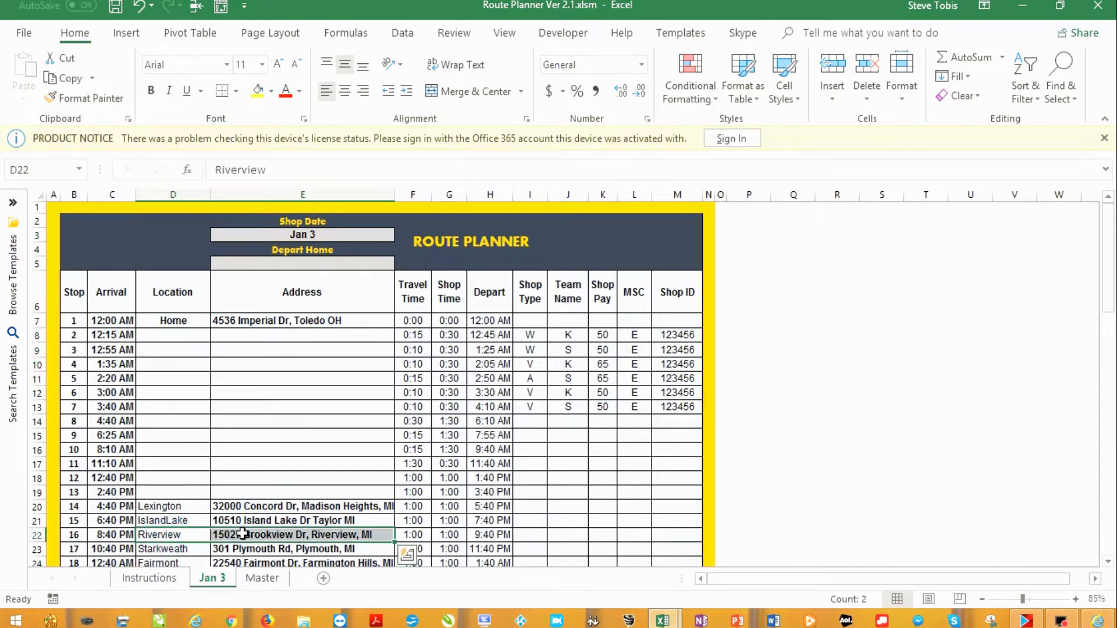
pyautogui.hotkey('ctrl', 'c')
pyautogui.click(172, 334)
pyautogui.hotkey('ctrl', 'v')
pyautogui.moveTo(169, 521); pyautogui.dragTo(224, 521)
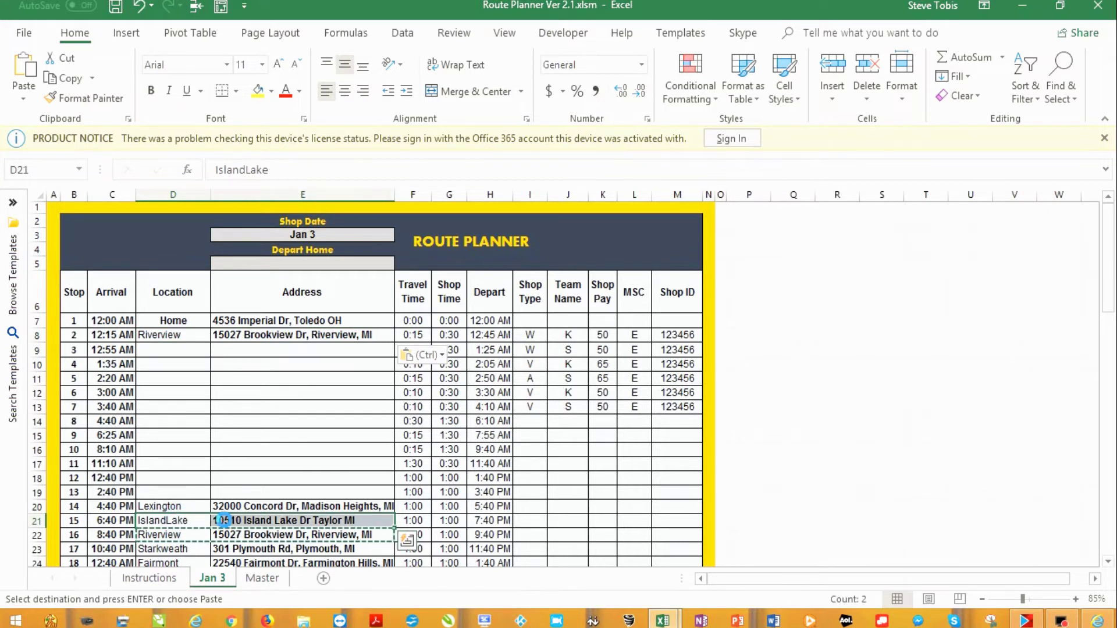
pyautogui.hotkey('ctrl', 'c')
pyautogui.click(151, 349)
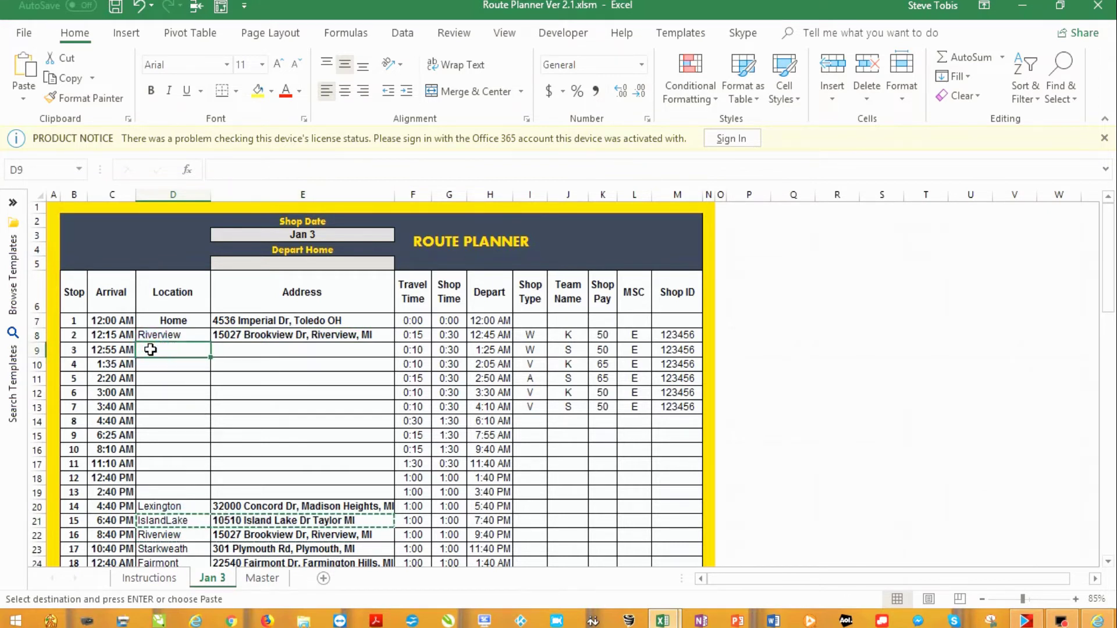
pyautogui.hotkey('ctrl', 'v')
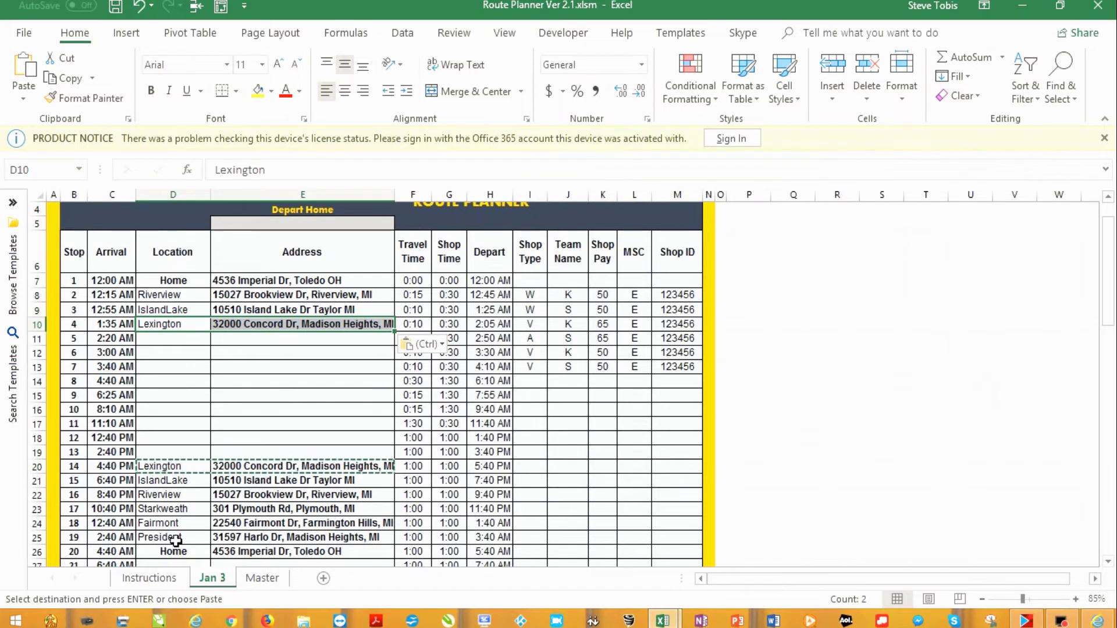
pyautogui.moveTo(175, 541); pyautogui.dragTo(230, 538)
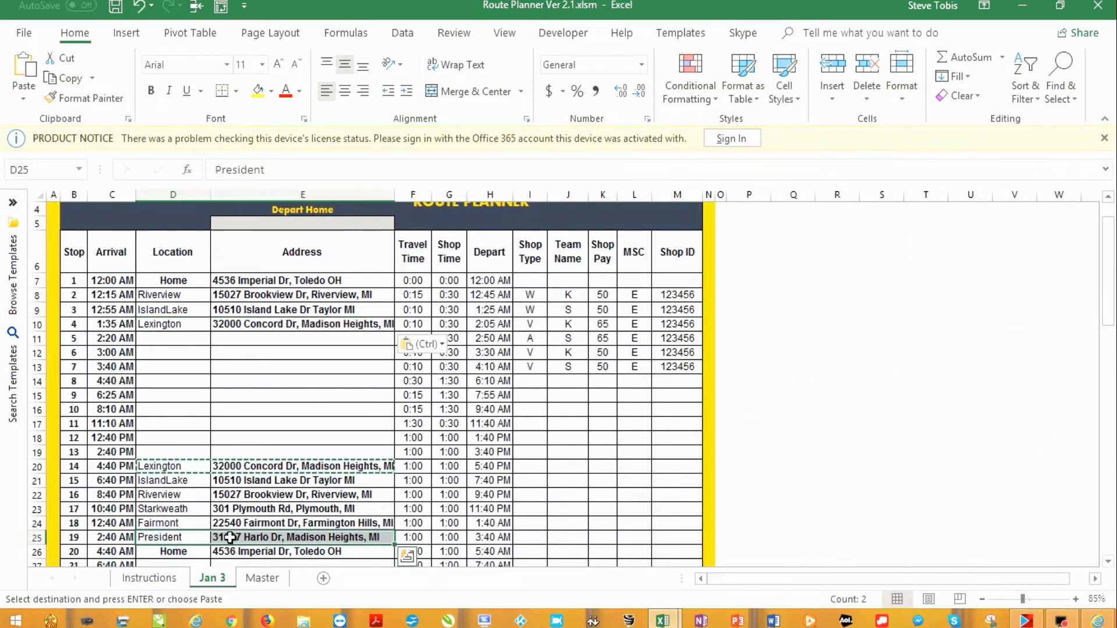
pyautogui.hotkey('ctrl', 'c')
pyautogui.click(154, 338)
pyautogui.hotkey('ctrl', 'v')
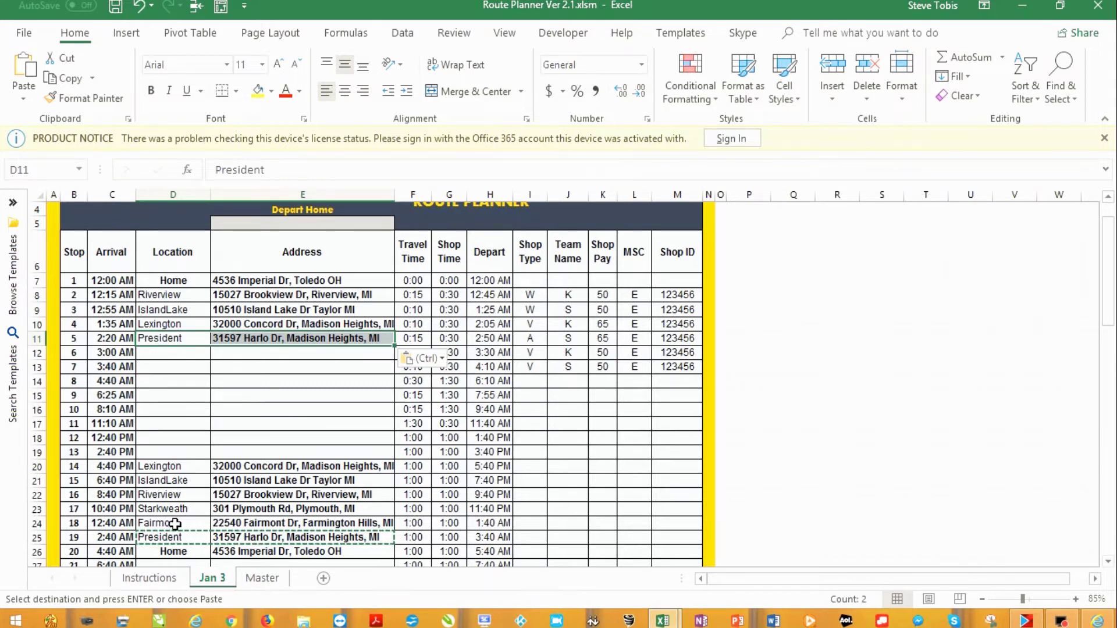
# Copy Fairmont and Starkweath with their addresses into stops 6 and 7
pyautogui.moveTo(175, 523); pyautogui.dragTo(228, 524)
pyautogui.hotkey('ctrl', 'c')
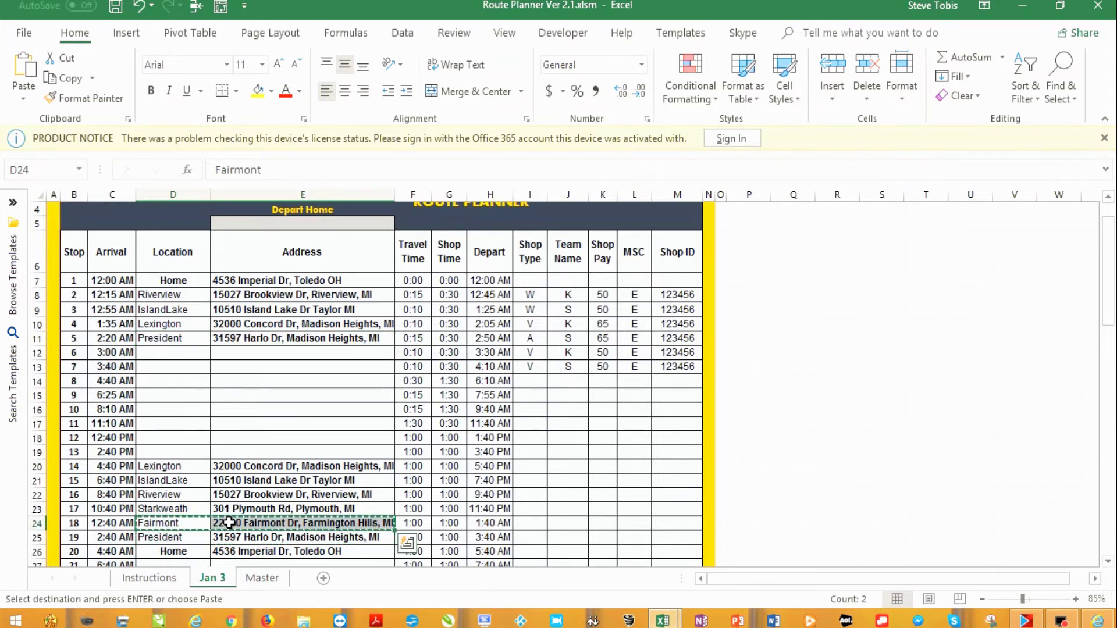
pyautogui.click(147, 353)
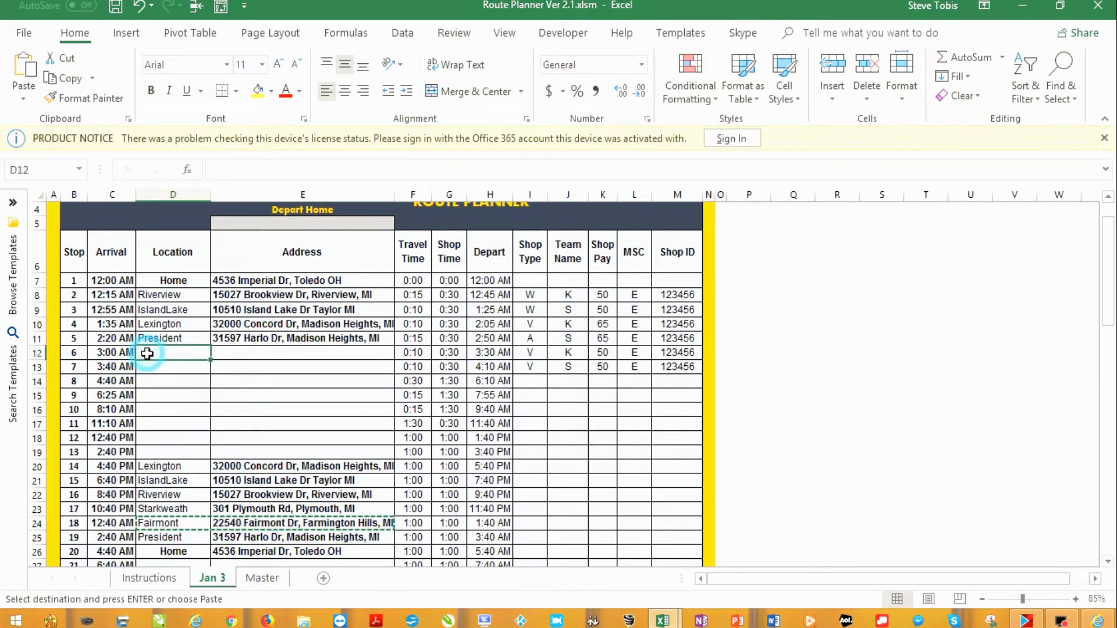
pyautogui.hotkey('ctrl', 'v')
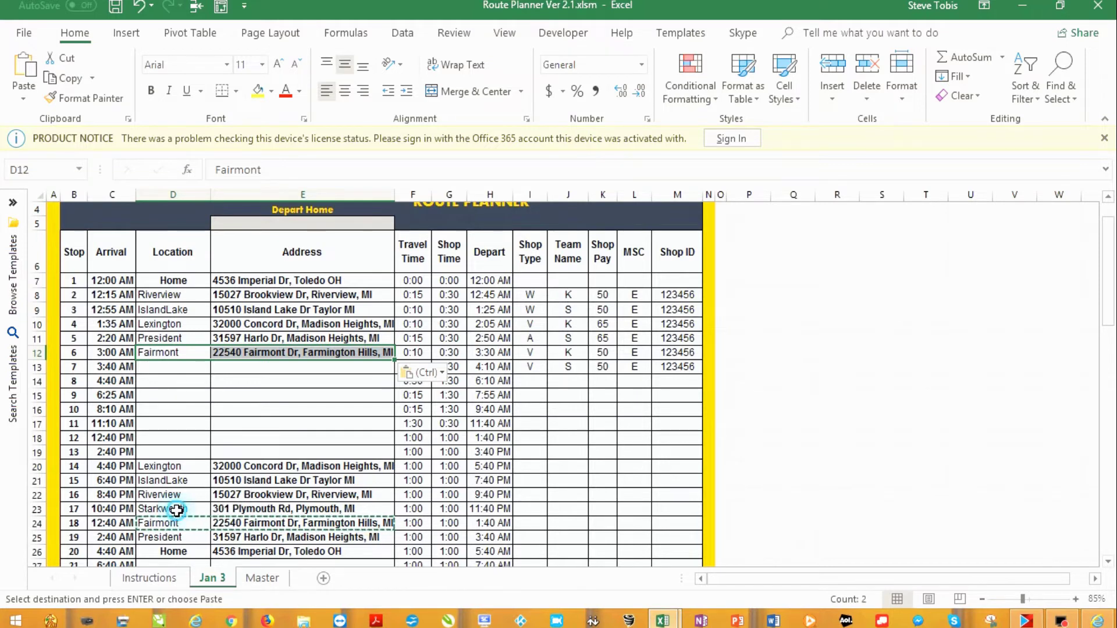
pyautogui.moveTo(176, 511); pyautogui.dragTo(244, 509)
pyautogui.hotkey('ctrl', 'c')
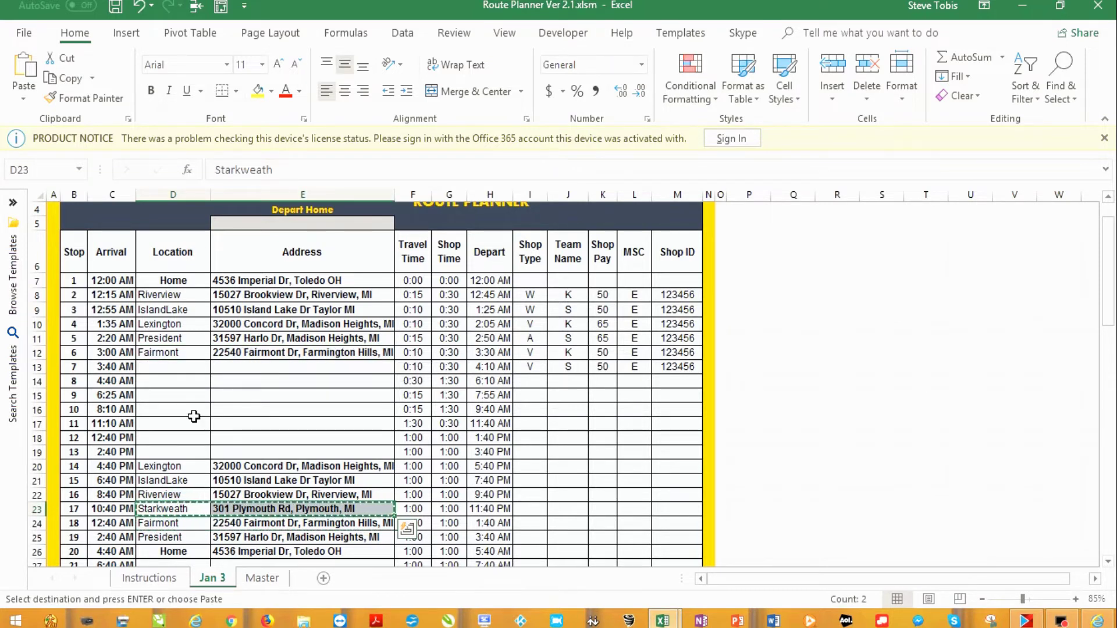
pyautogui.click(157, 365)
pyautogui.hotkey('ctrl', 'v')
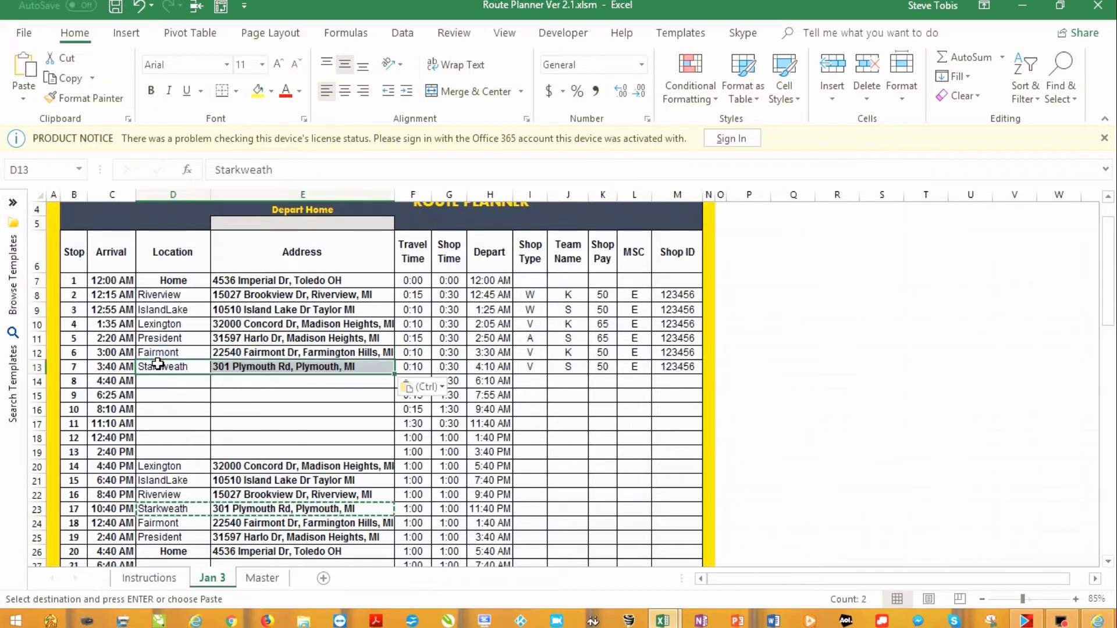
# Put Home and its address in stop 8 and clear the leftover lower duplicate rows
pyautogui.moveTo(166, 551); pyautogui.dragTo(225, 550)
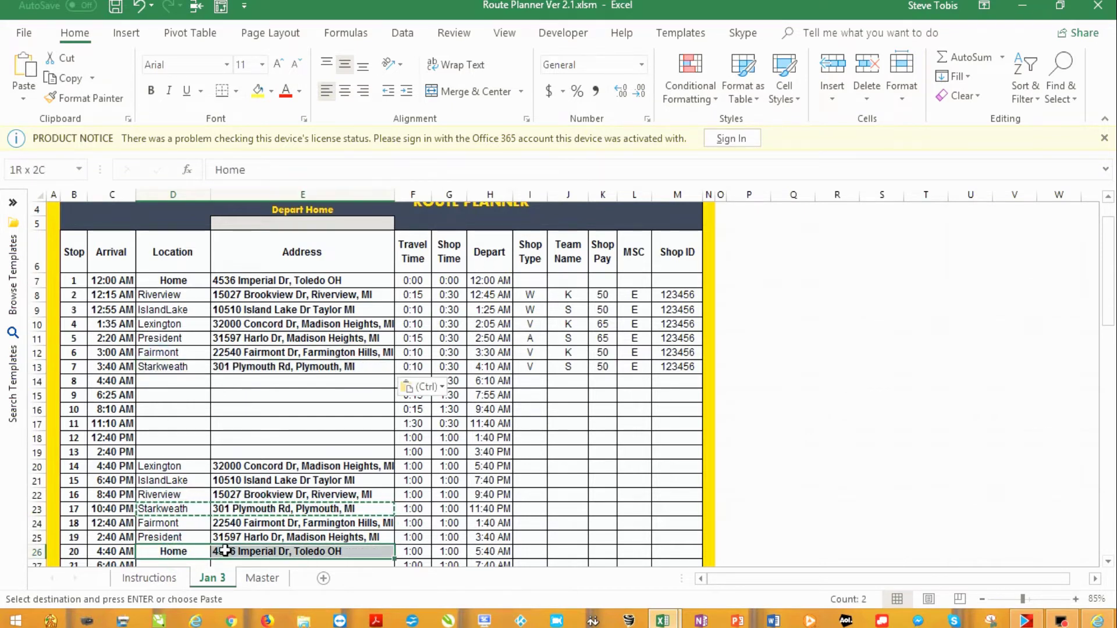
pyautogui.hotkey('ctrl', 'c')
pyautogui.click(152, 380)
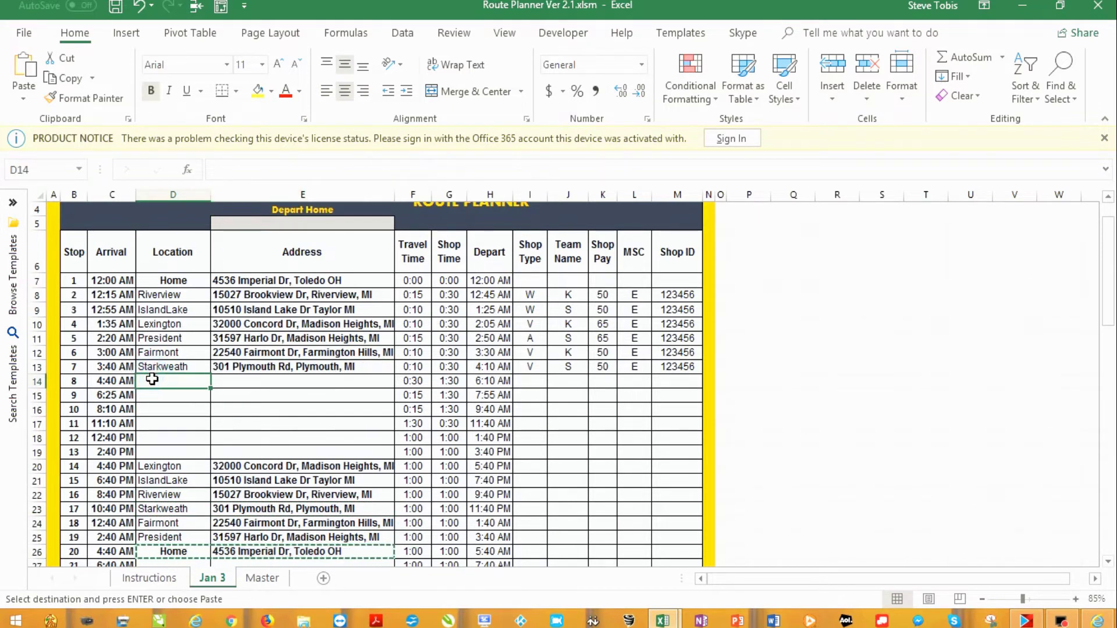
pyautogui.hotkey('ctrl', 'v')
pyautogui.moveTo(168, 467); pyautogui.dragTo(259, 551)
pyautogui.press('Delete')
pyautogui.click(259, 513)
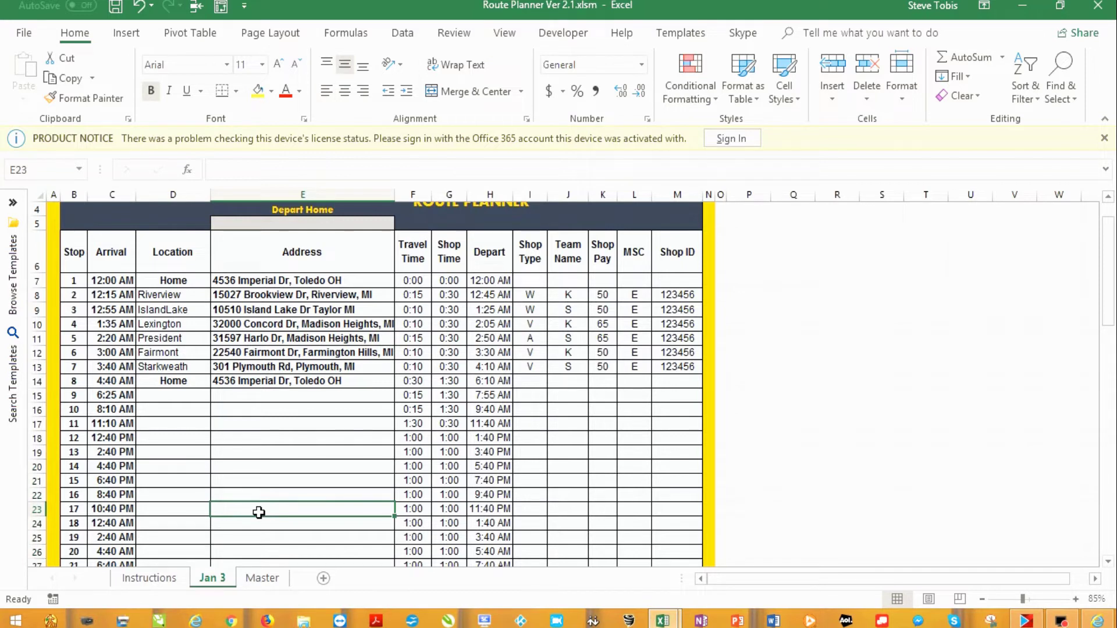
# Open the MapQuest turn-by-turn directions for the multi-stop route, then return to the Excel sheet
pyautogui.moveTo(1116, 153); pyautogui.dragTo(1003, 128)
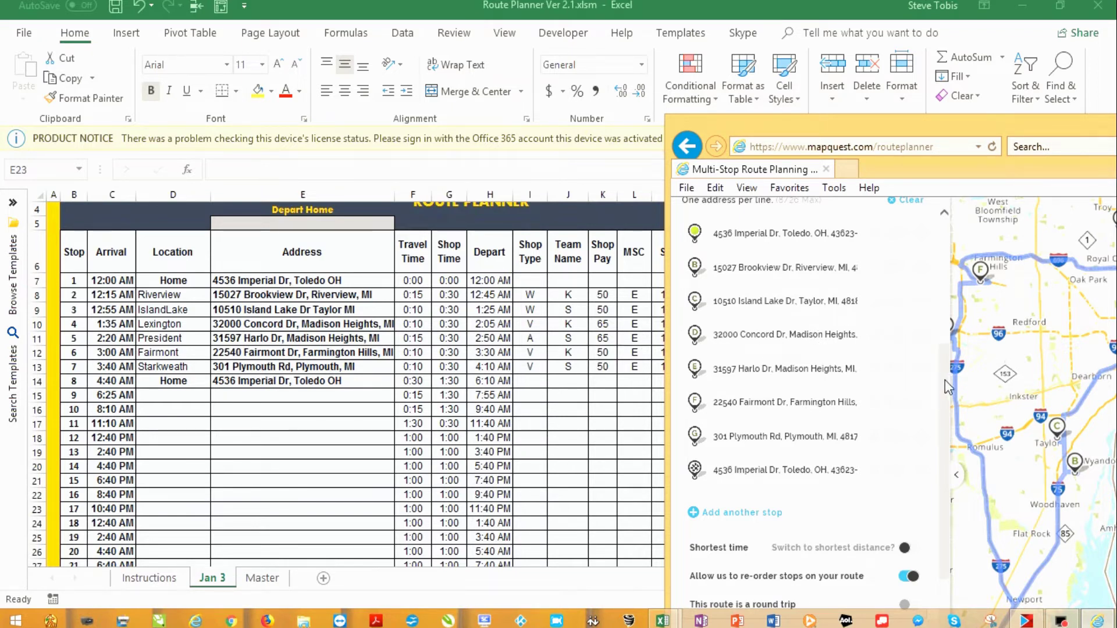
pyautogui.moveTo(944, 379); pyautogui.dragTo(927, 486)
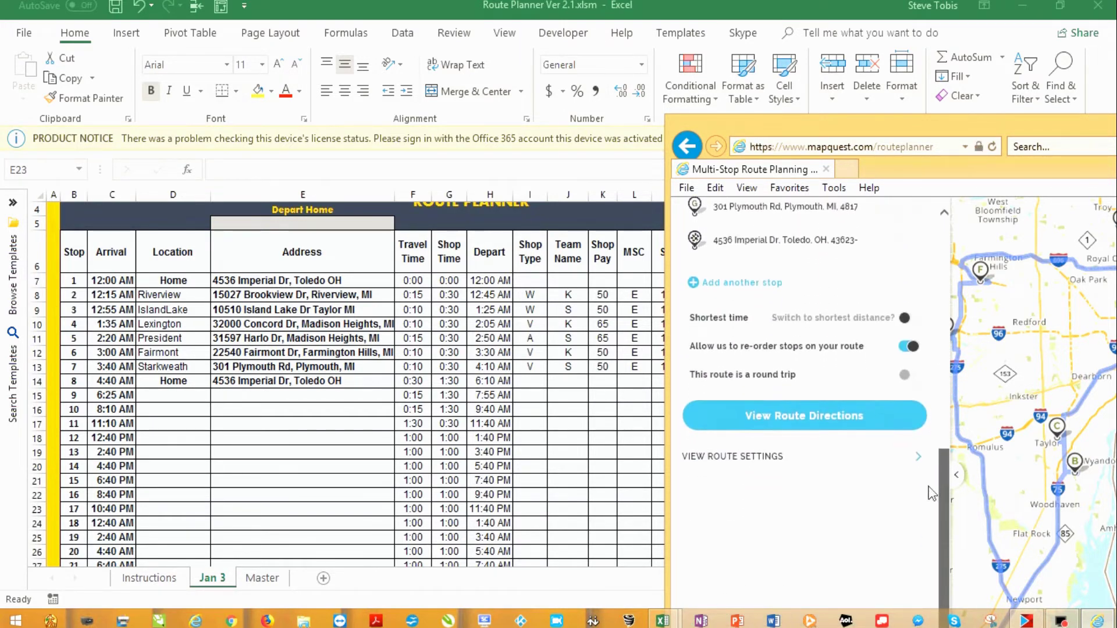
pyautogui.click(796, 415)
pyautogui.click(362, 483)
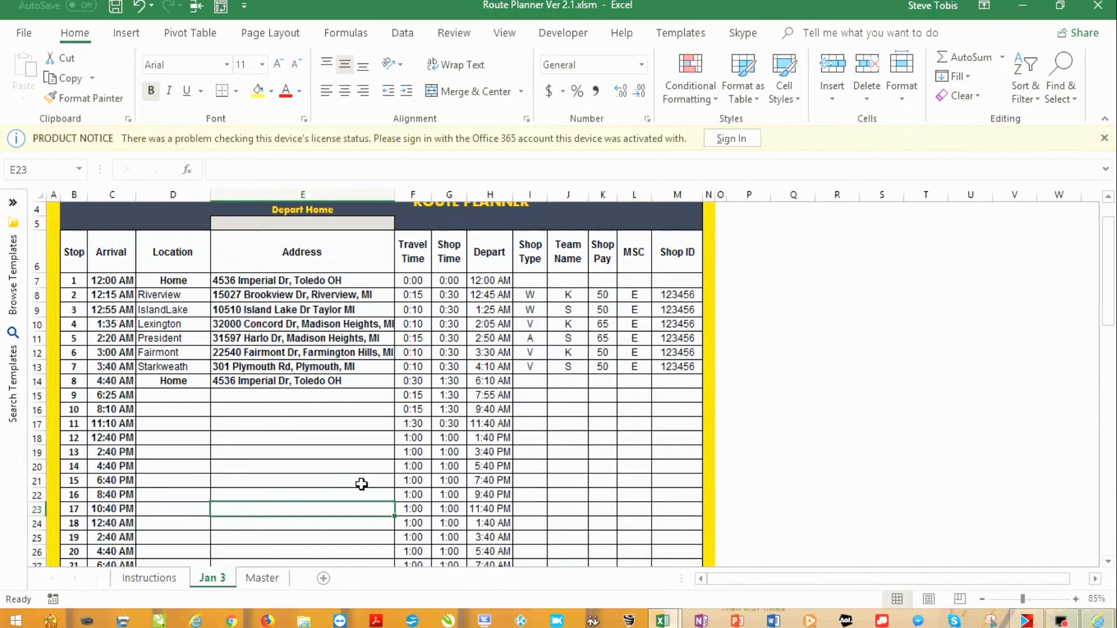
pyautogui.scroll(-8, 362, 484)
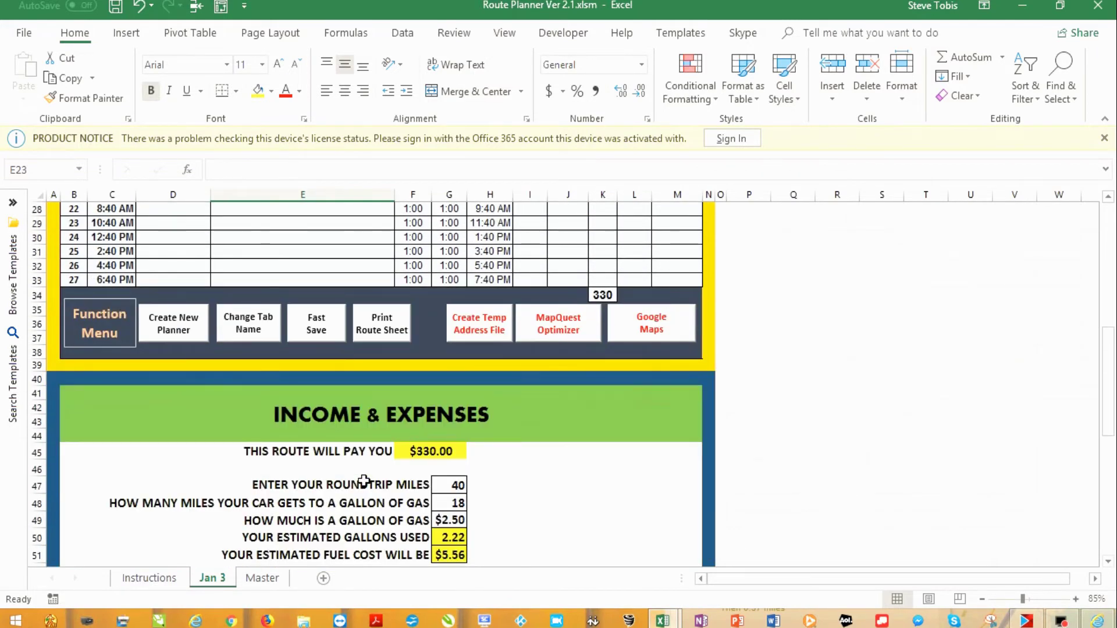
# Enter 200 roundtrip miles in G47, giving 11.11 gallons and a $27.78 fuel estimate
pyautogui.scroll(-1, 363, 482)
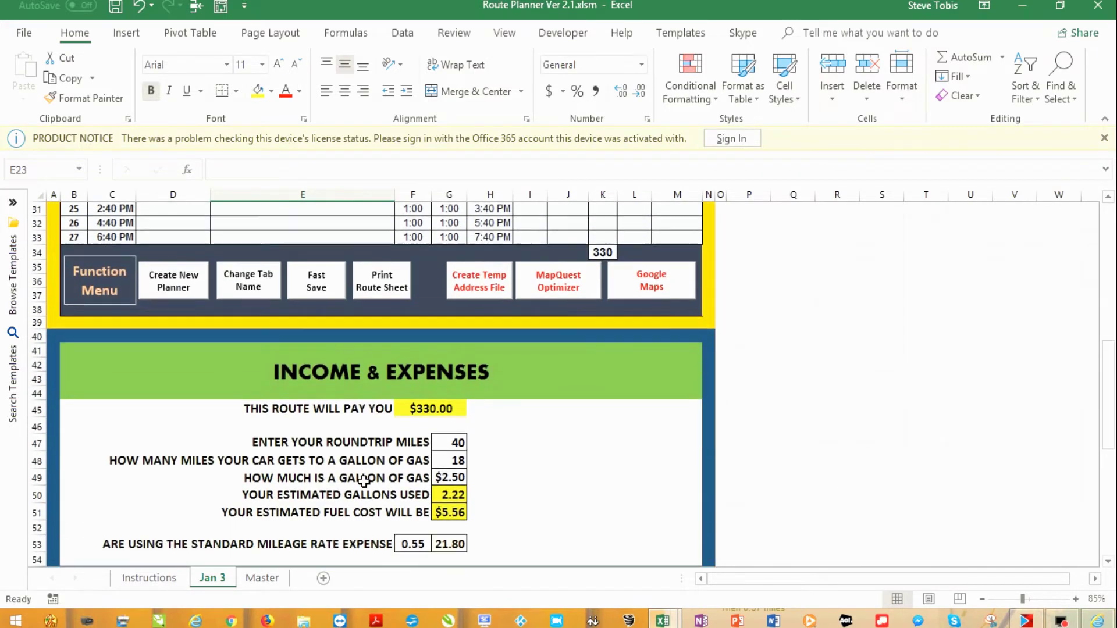
pyautogui.click(452, 444)
pyautogui.write('200')
pyautogui.click(453, 477)
pyautogui.scroll(-2, 456, 524)
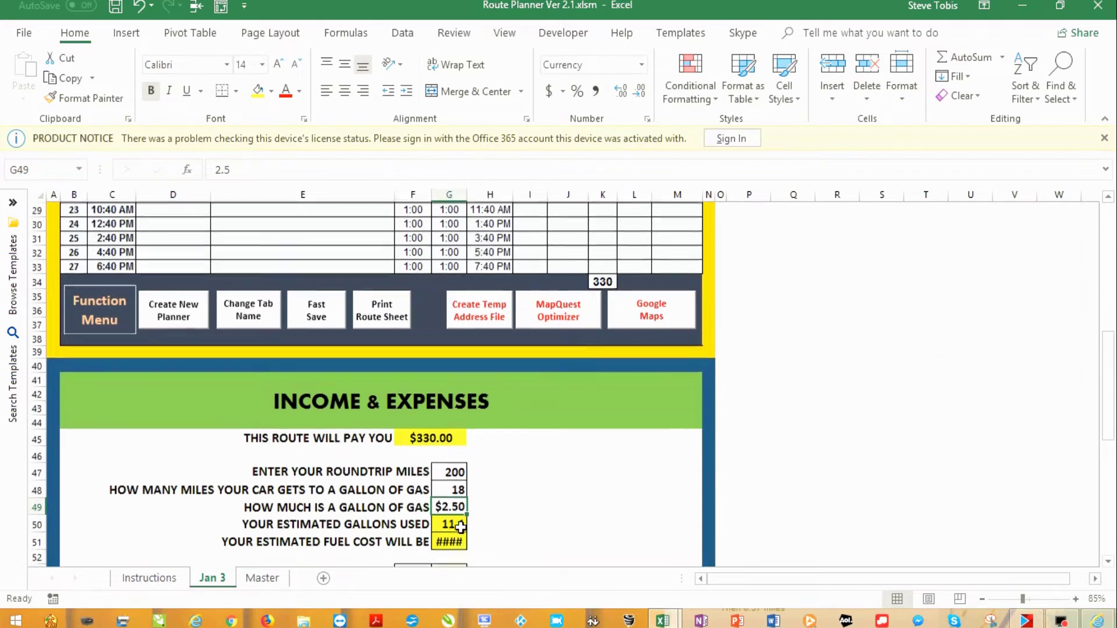
pyautogui.scroll(1, 460, 526)
pyautogui.scroll(1, 451, 481)
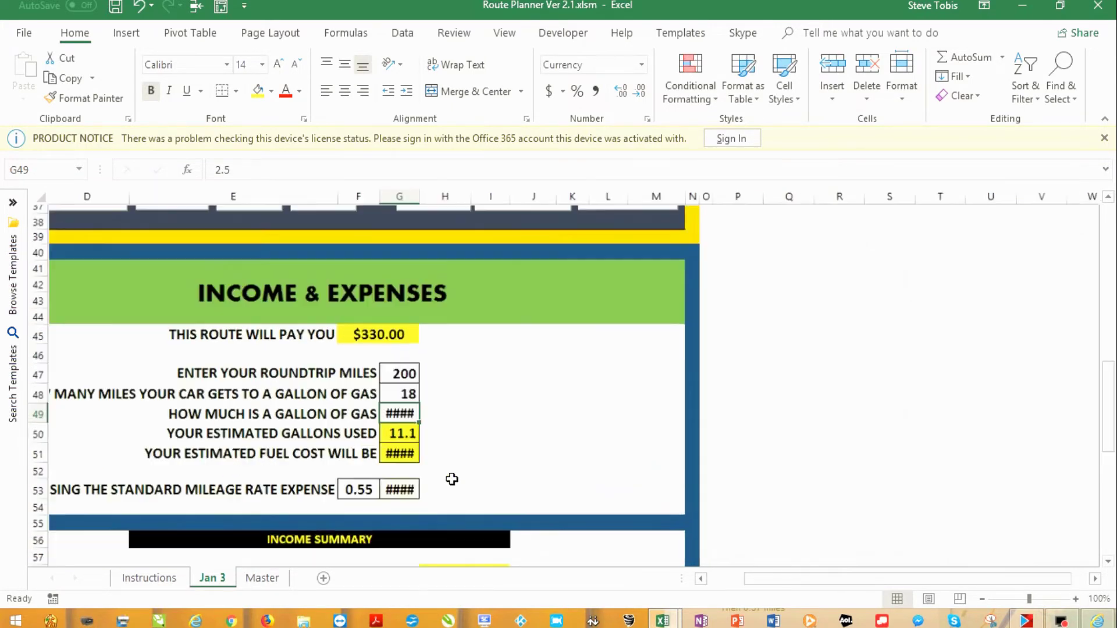
pyautogui.scroll(-1, 452, 479)
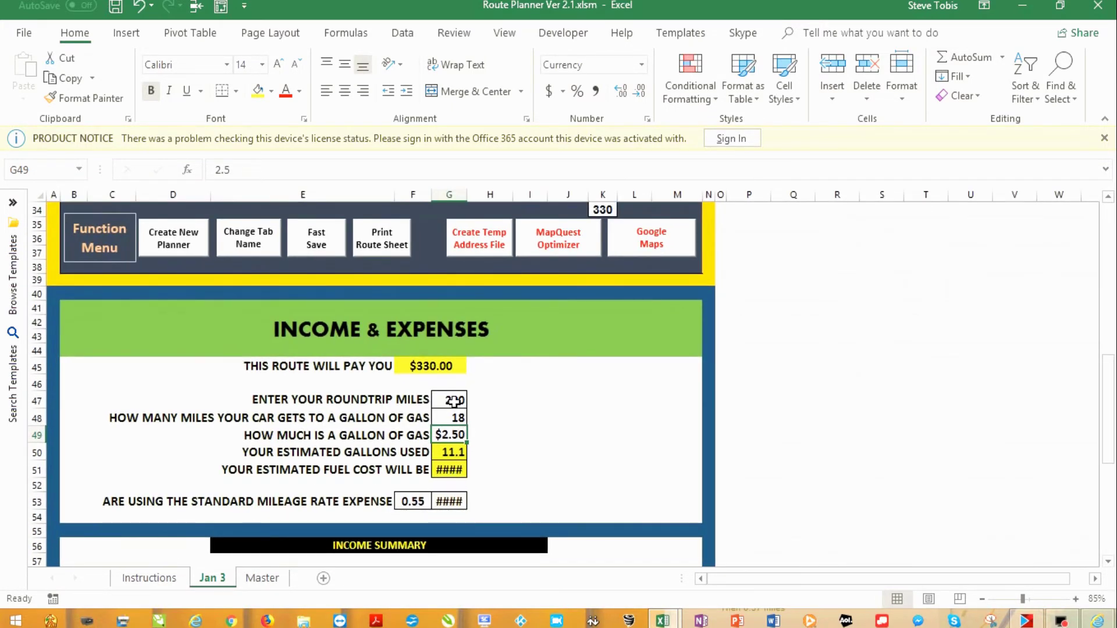
pyautogui.scroll(-1, 387, 532)
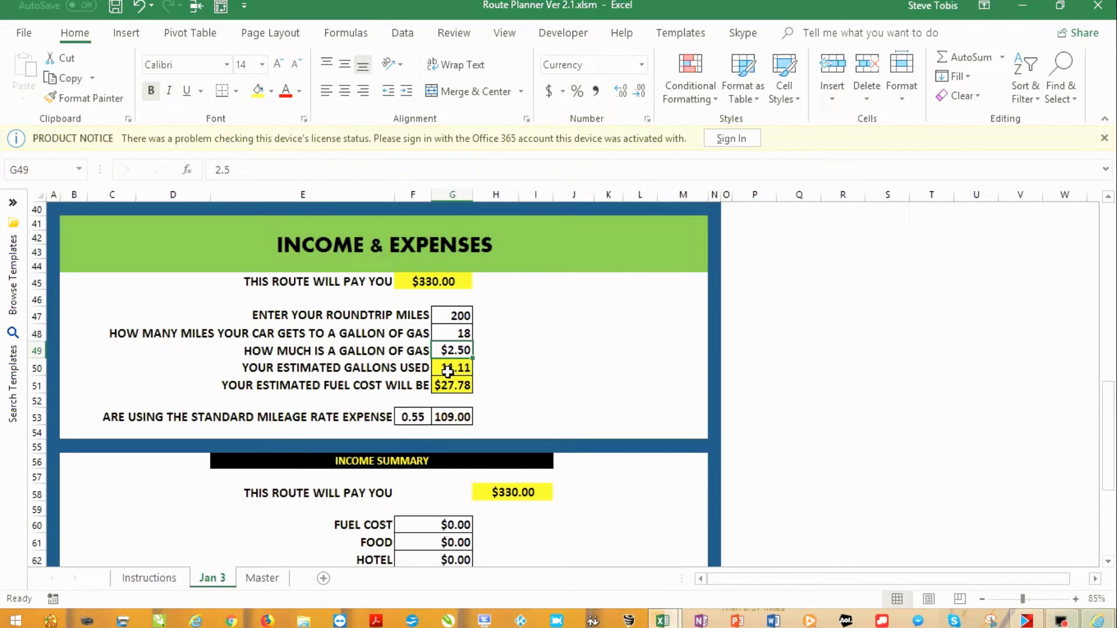
pyautogui.scroll(9, 447, 372)
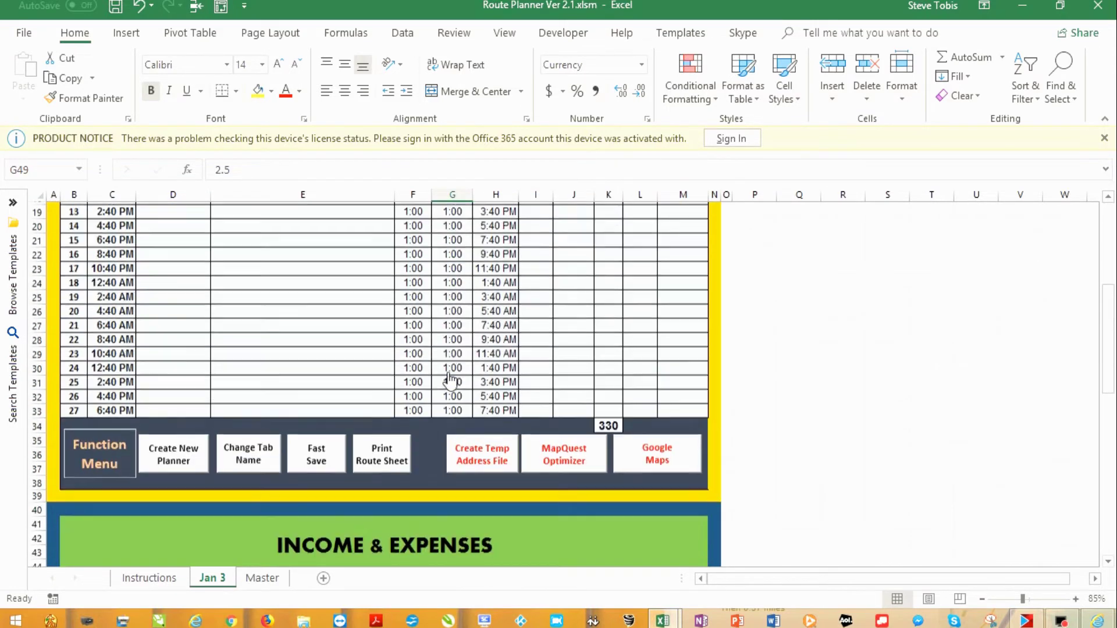
pyautogui.scroll(3, 451, 381)
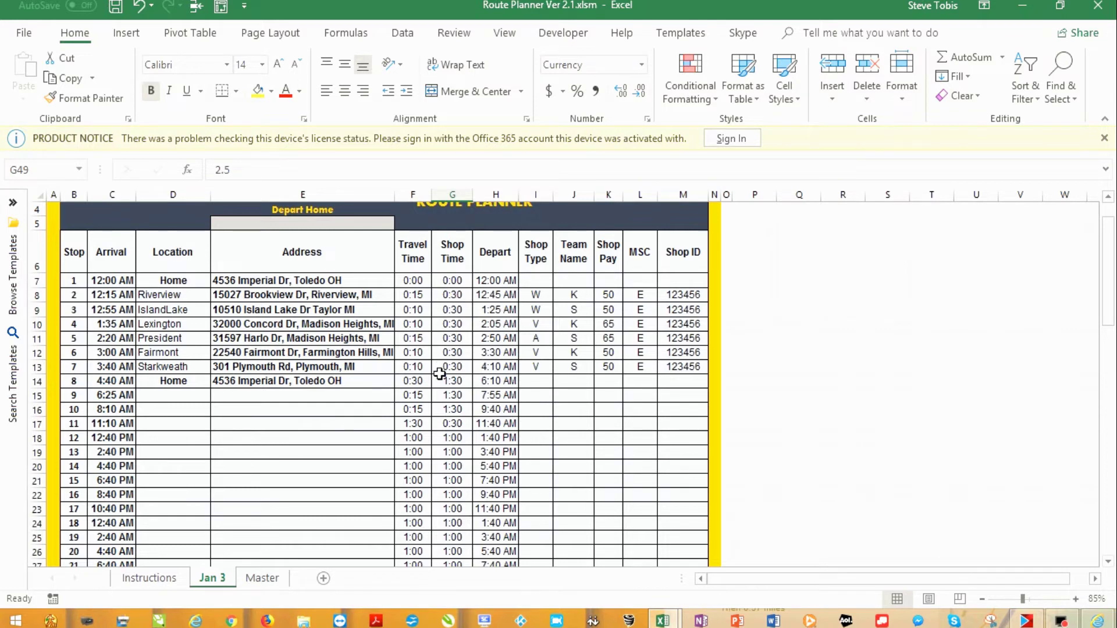
pyautogui.click(455, 298)
pyautogui.click(453, 309)
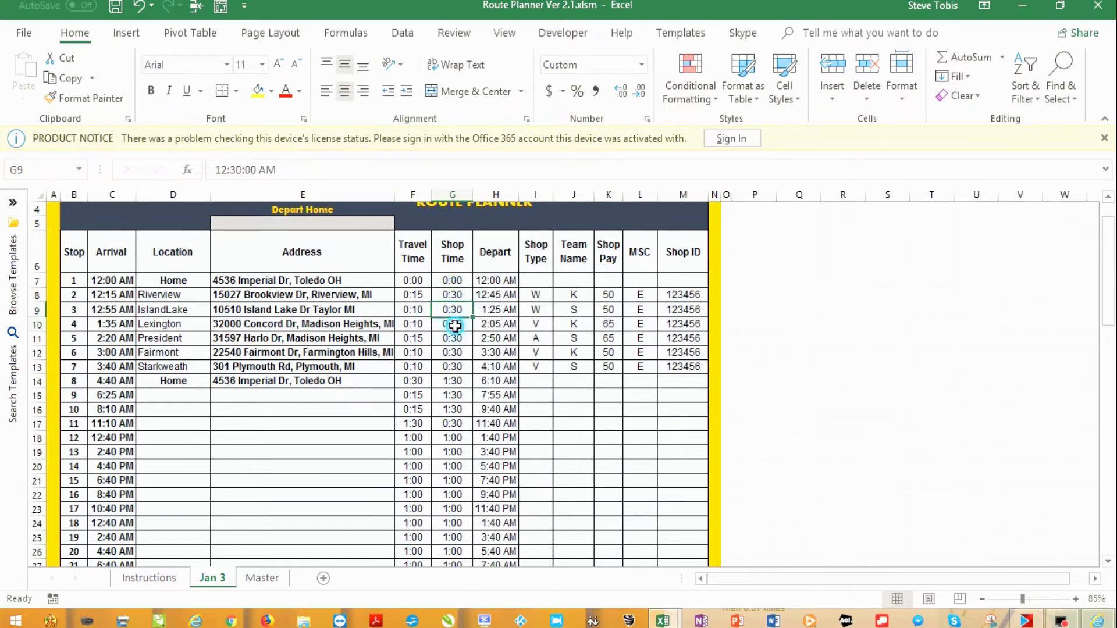
pyautogui.click(453, 324)
pyautogui.click(455, 338)
pyautogui.click(453, 353)
pyautogui.click(453, 366)
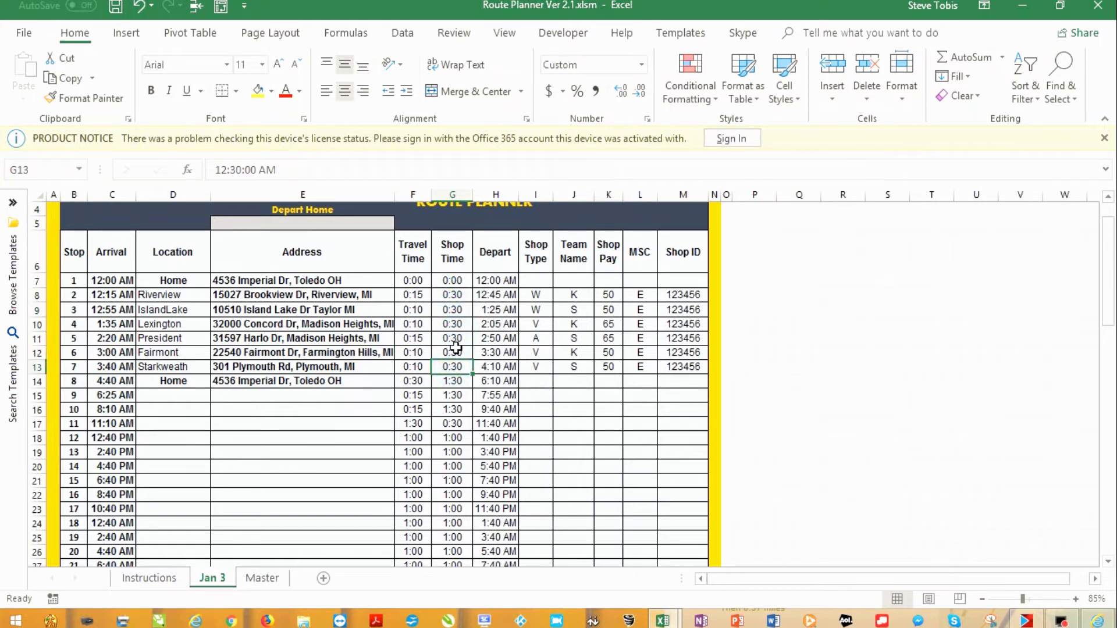
pyautogui.click(457, 294)
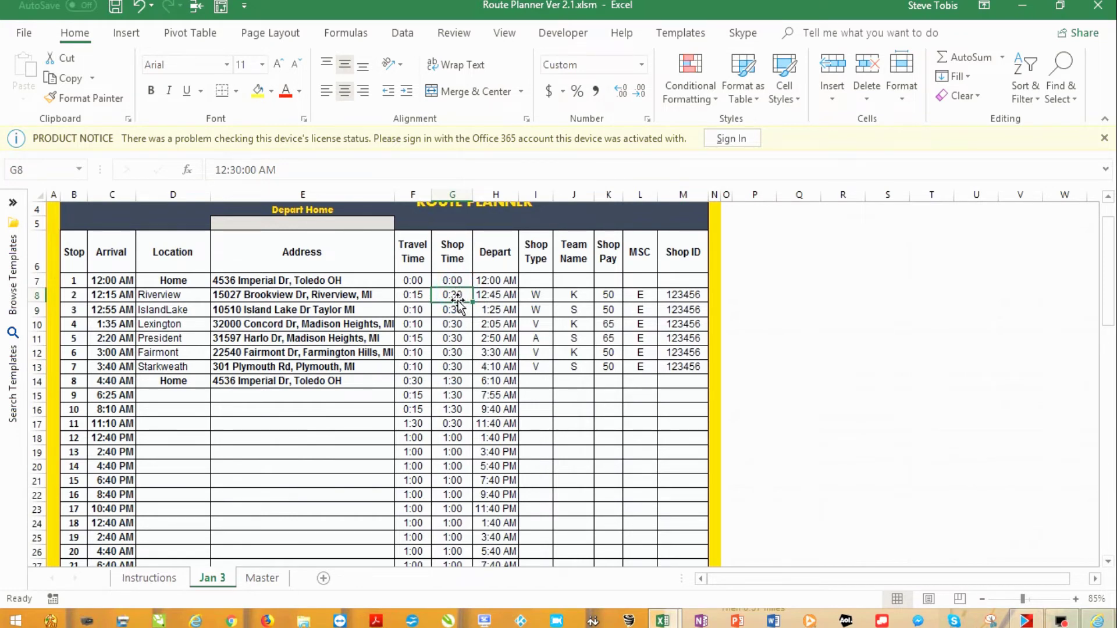
pyautogui.click(361, 295)
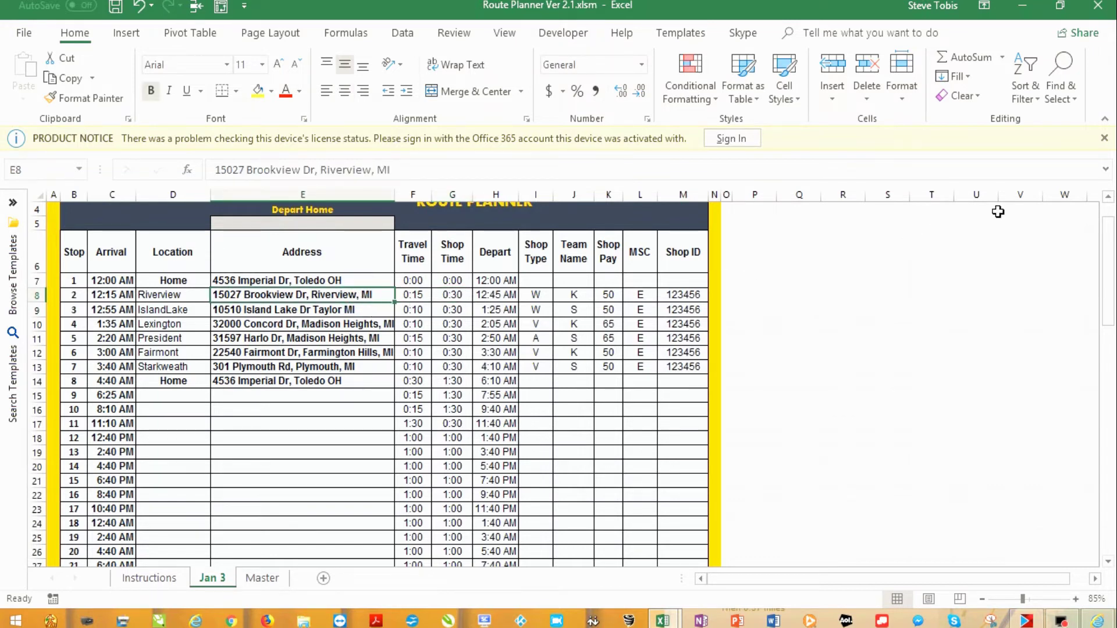
# Scroll through the MapQuest directions, then return to the Jan 3 route sheet in Excel
pyautogui.scroll(-10, 777, 269)
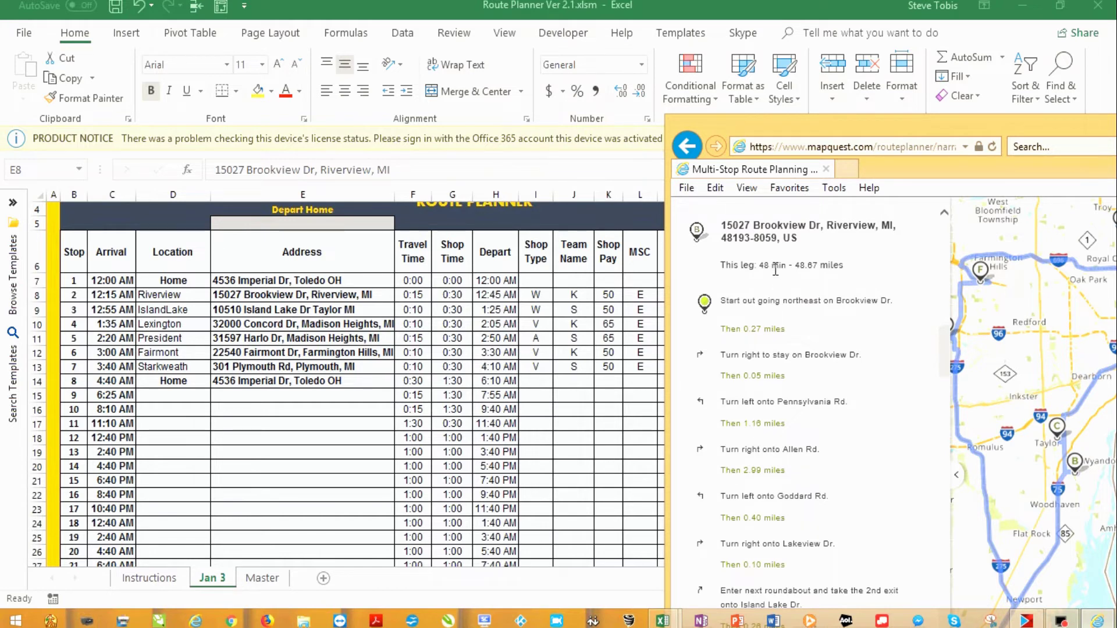
pyautogui.click(414, 296)
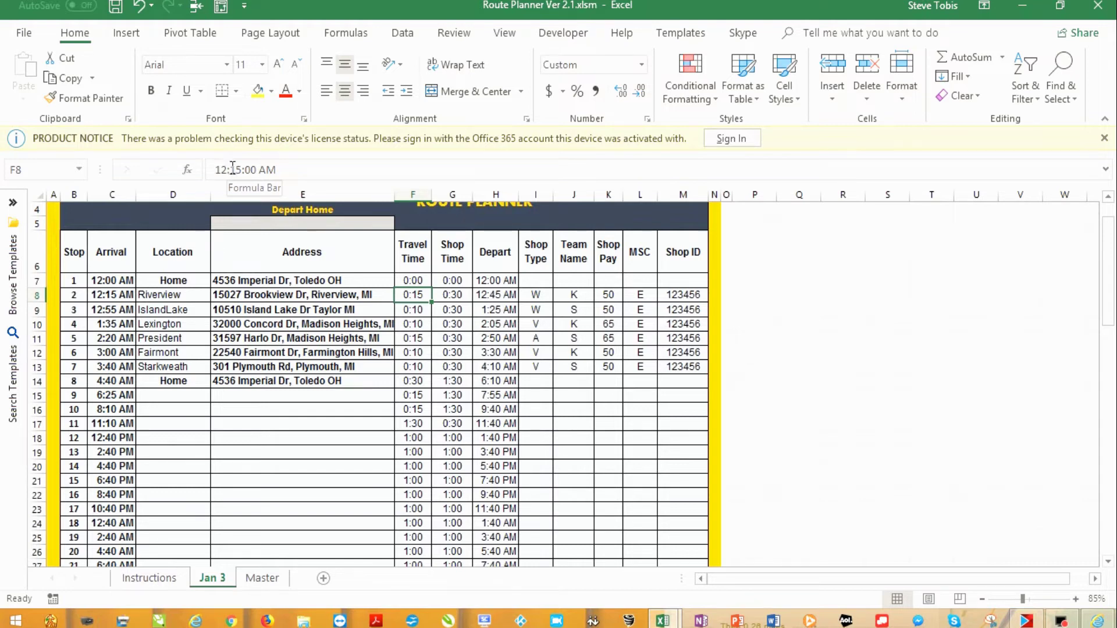
pyautogui.click(149, 579)
pyautogui.scroll(5, 180, 411)
pyautogui.scroll(1, 180, 410)
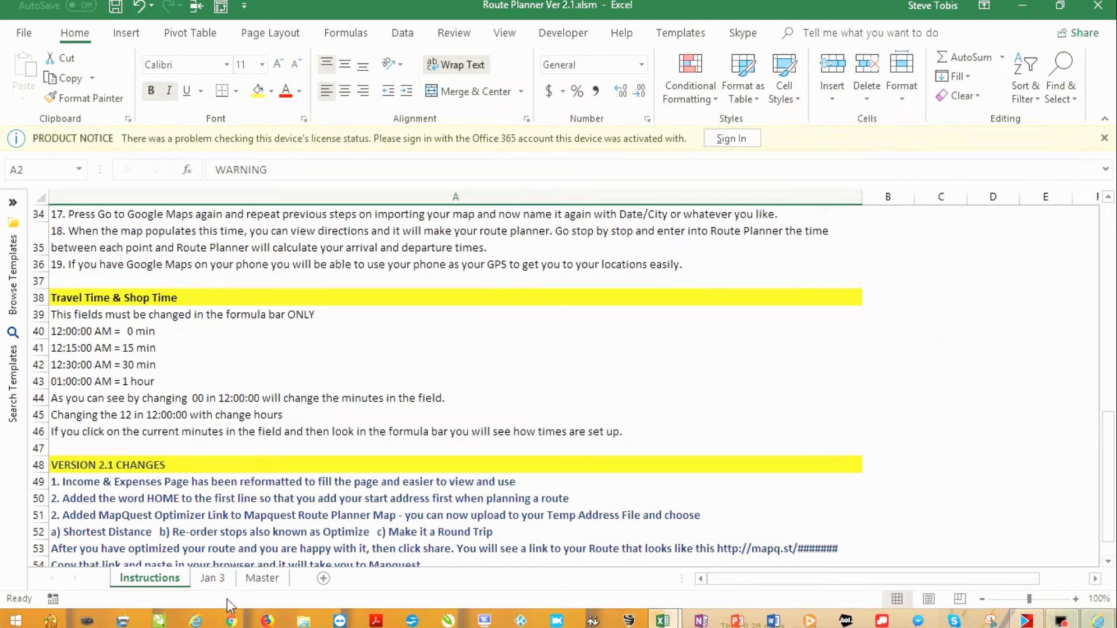
pyautogui.click(213, 578)
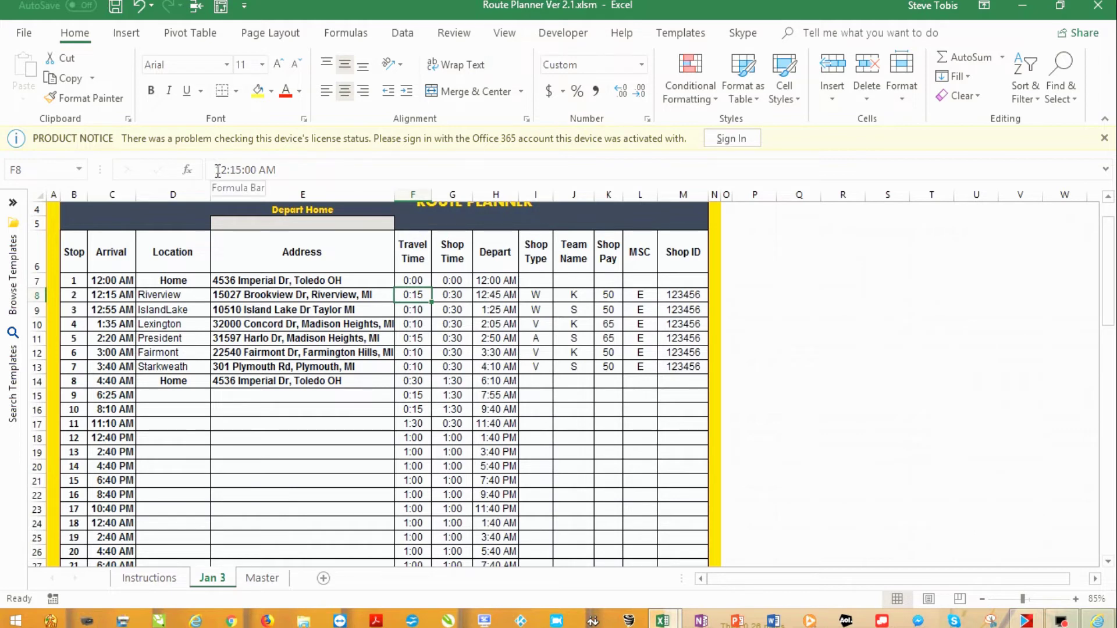
# Change stop 2's travel time in F8 to 1:00, checking it against the MapQuest directions
pyautogui.moveTo(219, 169); pyautogui.dragTo(231, 170)
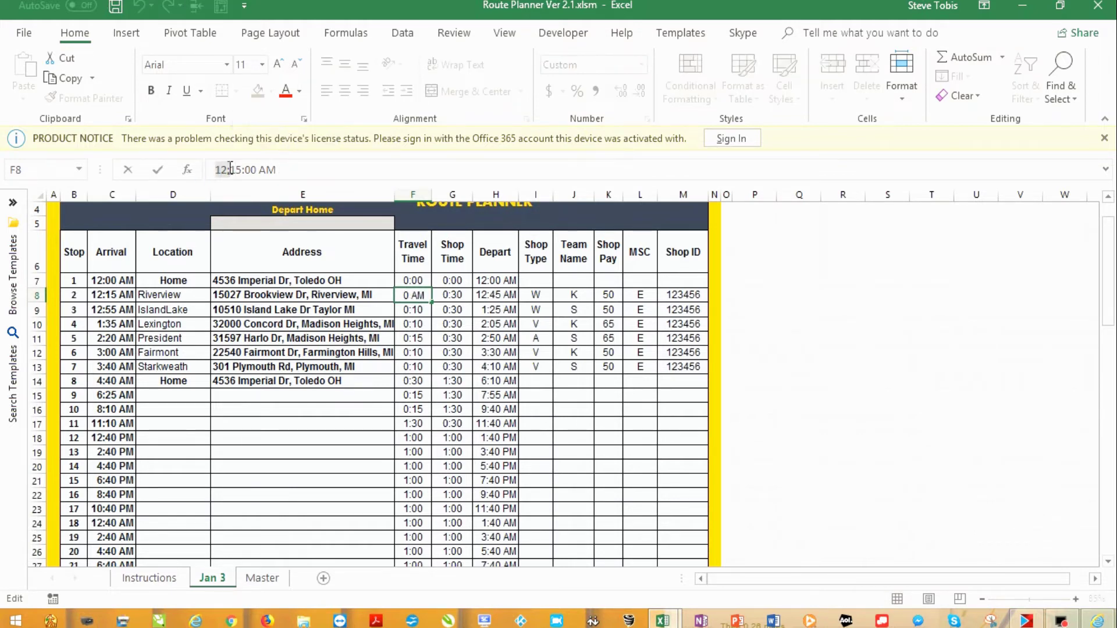
pyautogui.write('1:0')
pyautogui.press('Delete')
pyautogui.press('Delete')
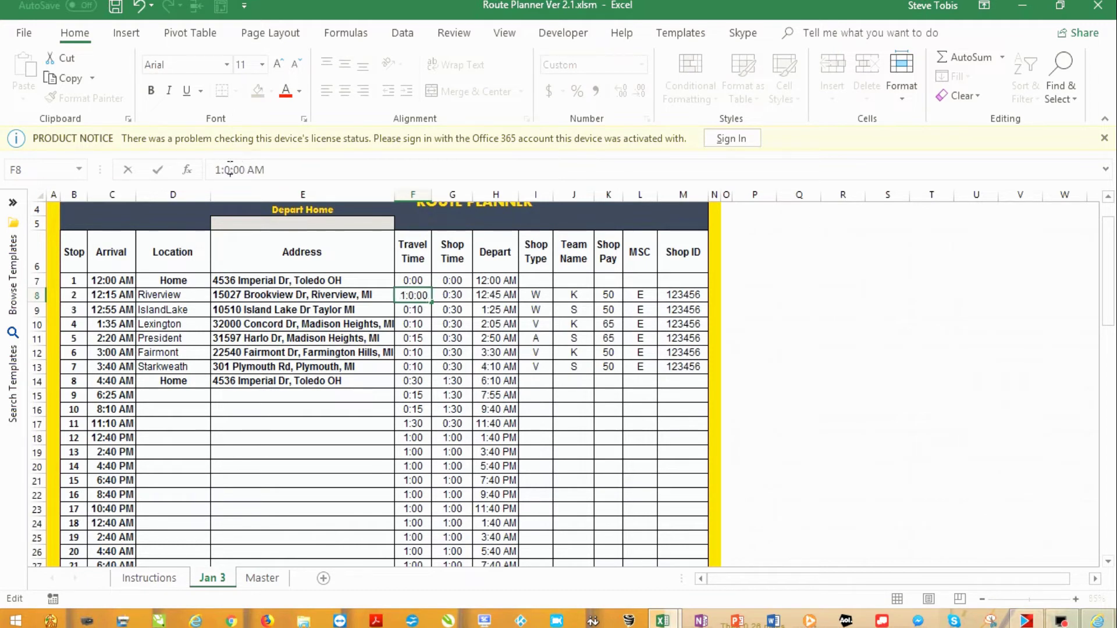
pyautogui.write('0')
pyautogui.press('Return')
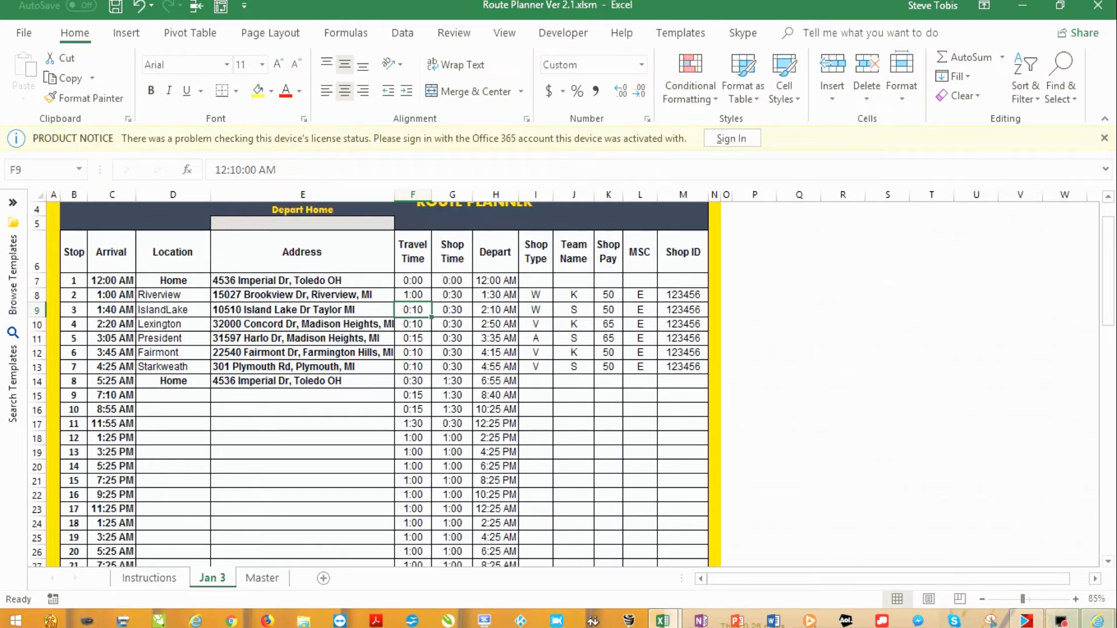
pyautogui.click(1097, 621)
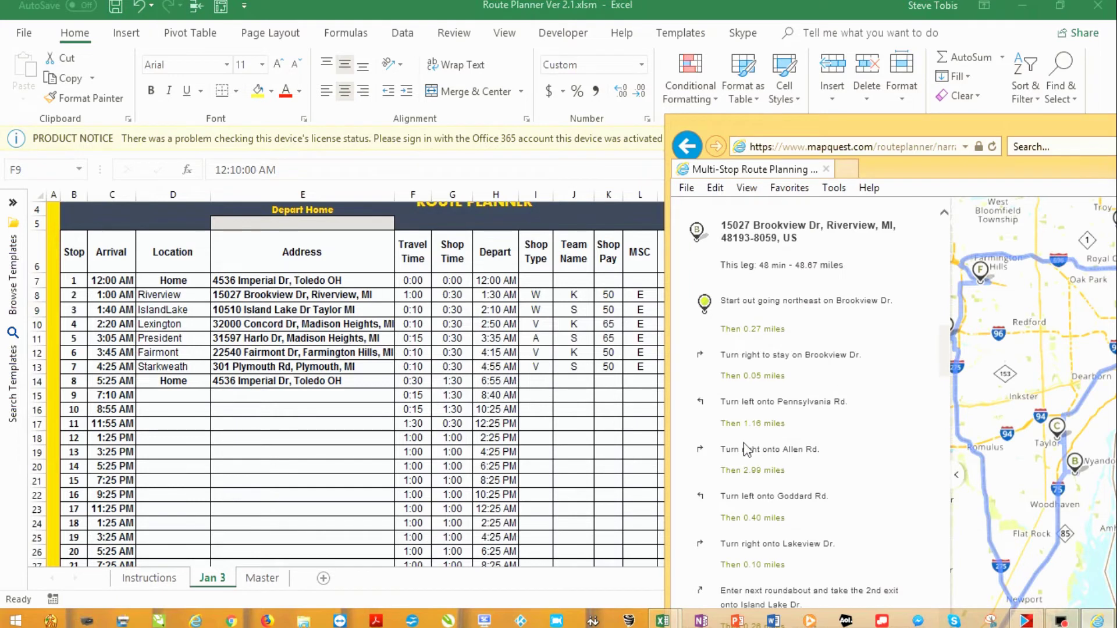
pyautogui.scroll(-1, 804, 403)
pyautogui.scroll(-3, 805, 404)
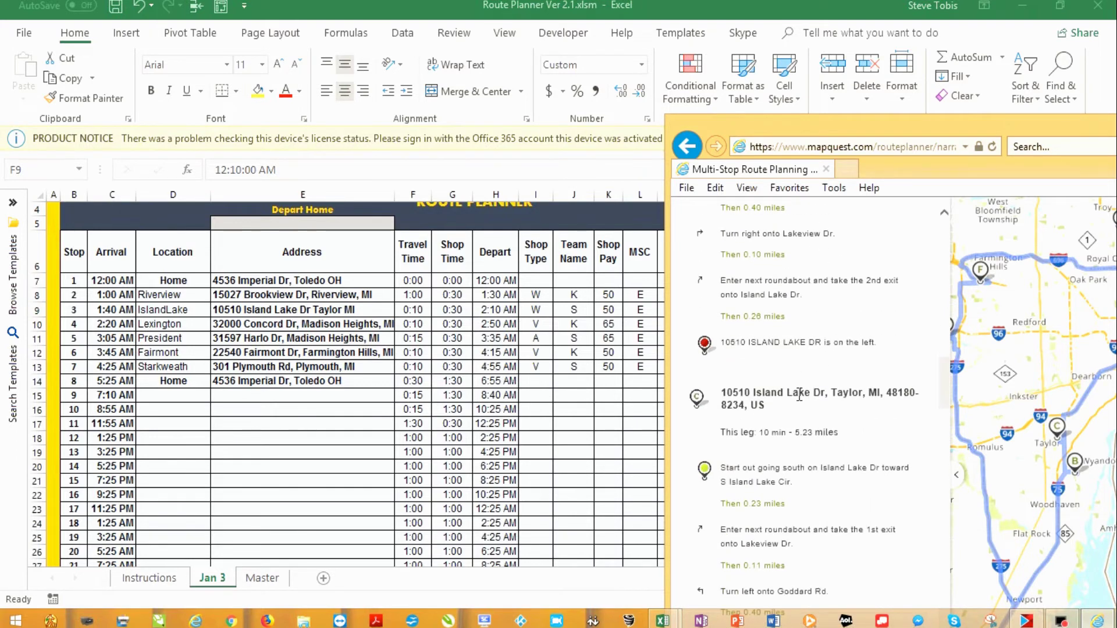
pyautogui.scroll(-1, 787, 375)
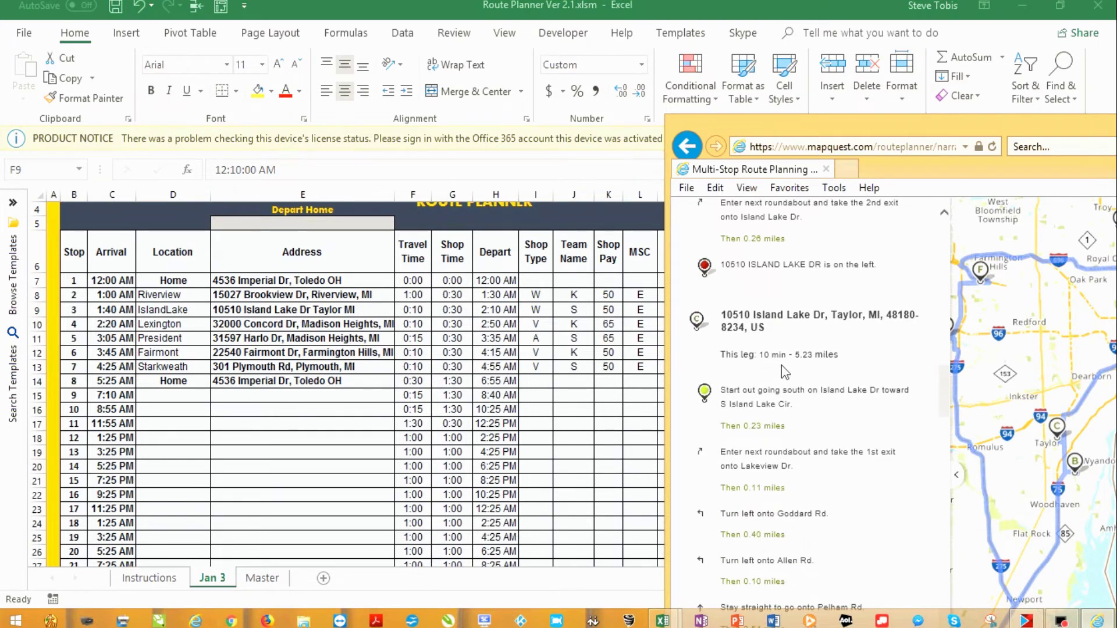
pyautogui.click(414, 310)
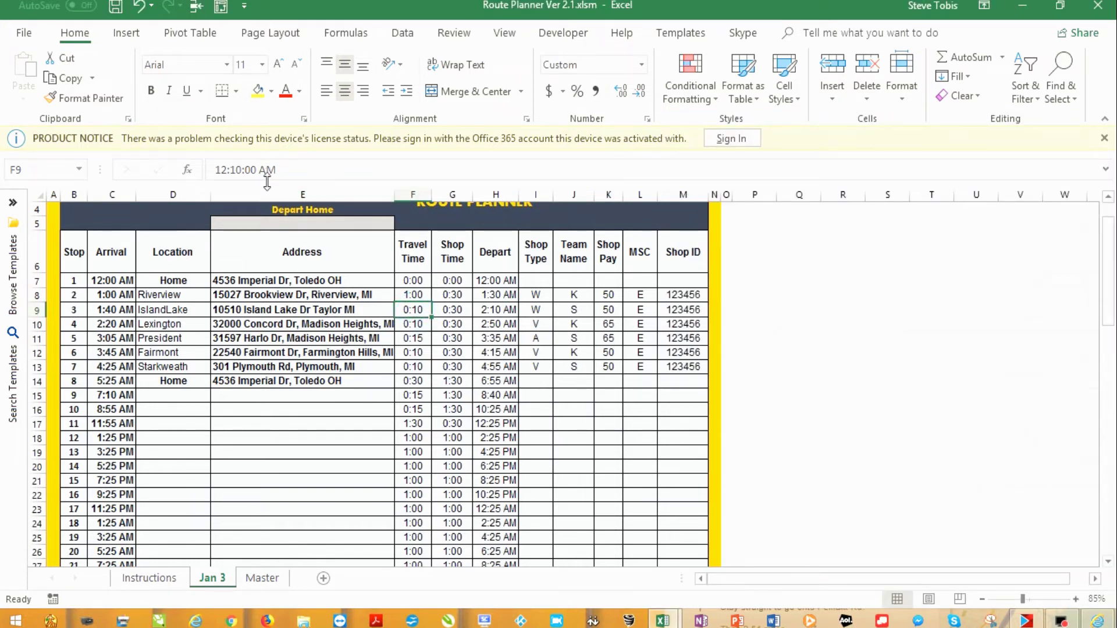
# Consult the MapQuest directions and set stop 4's travel time in F10 to 0:30
pyautogui.hotkey('alt', 'Tab')
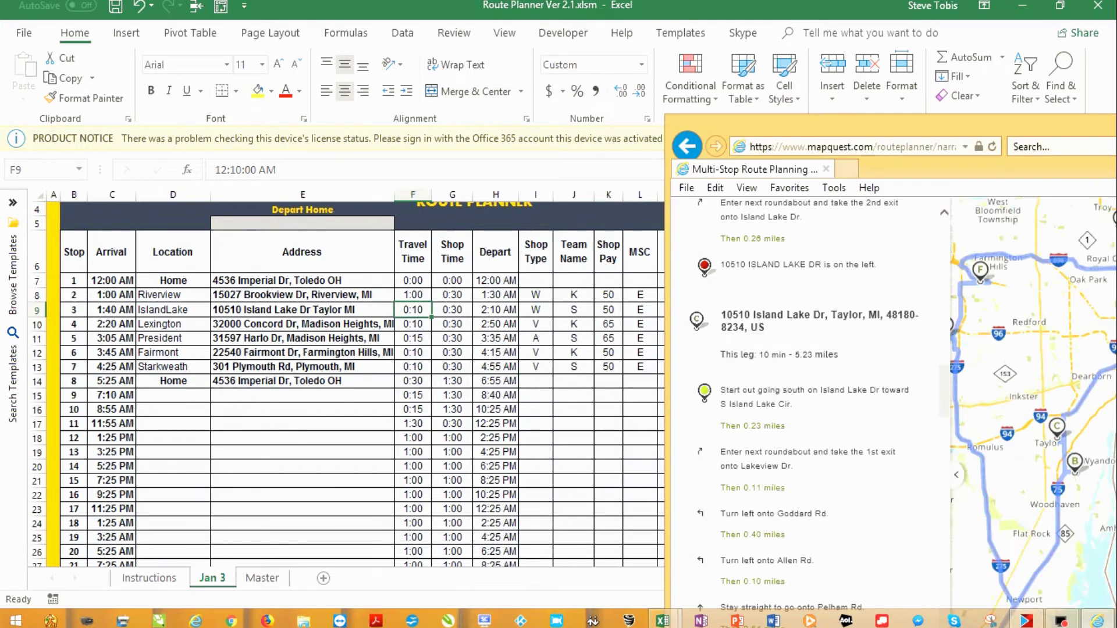
pyautogui.scroll(-1, 772, 422)
pyautogui.scroll(-5, 772, 422)
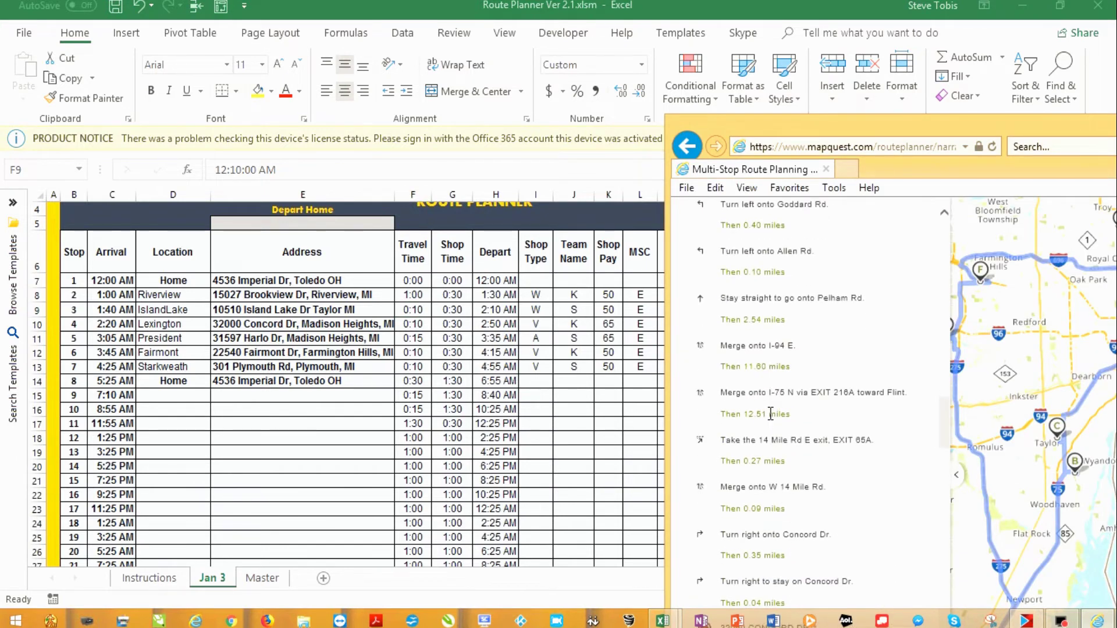
pyautogui.scroll(-1, 771, 413)
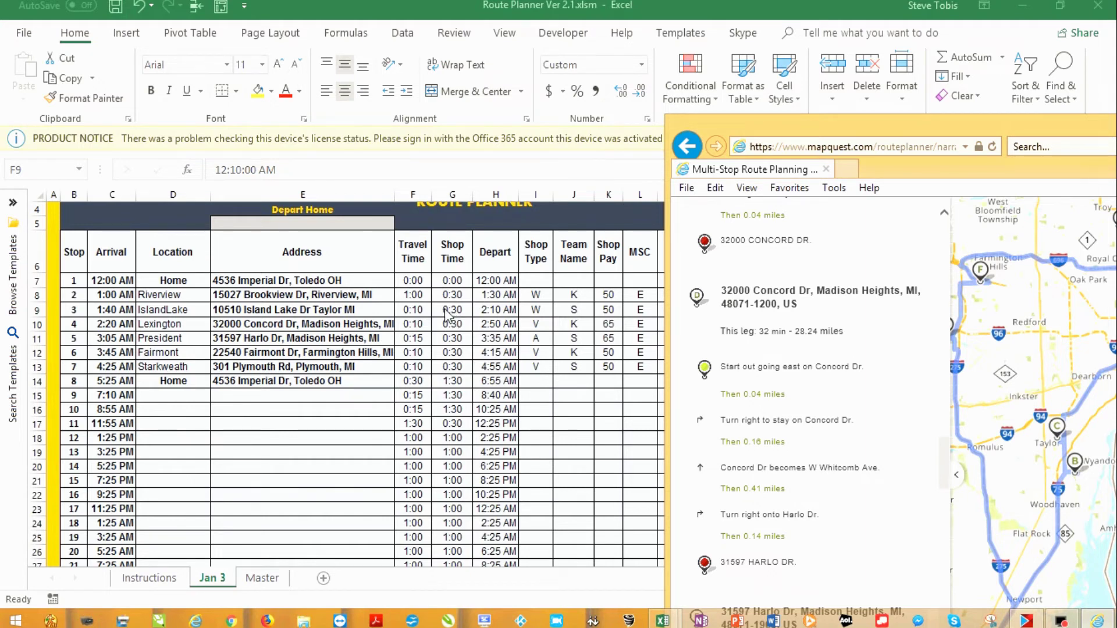
pyautogui.click(415, 324)
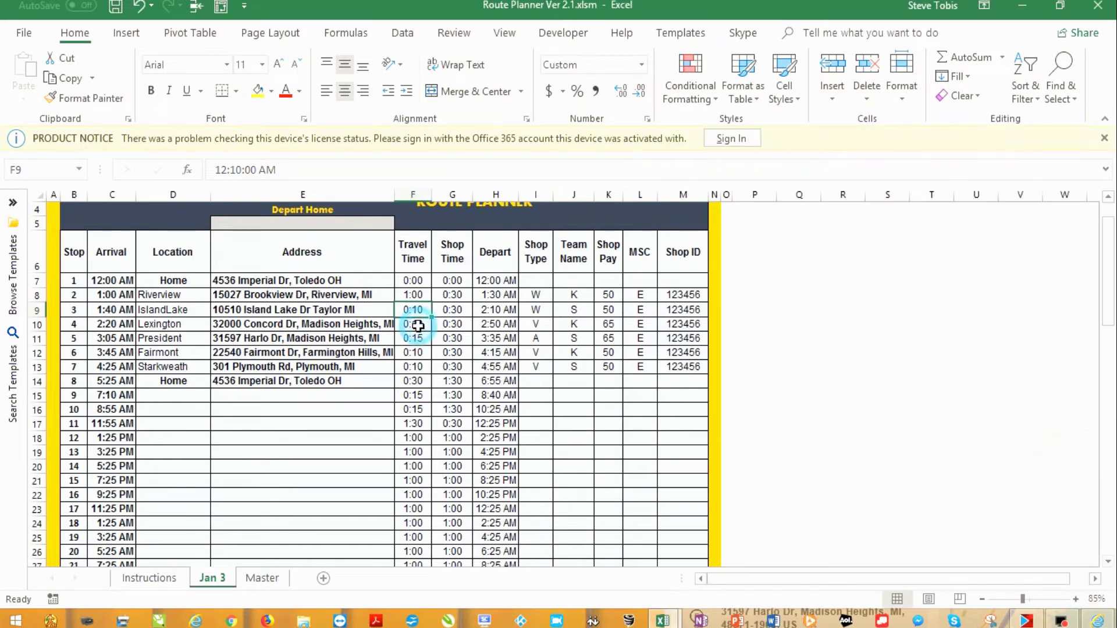
pyautogui.doubleClick(234, 171)
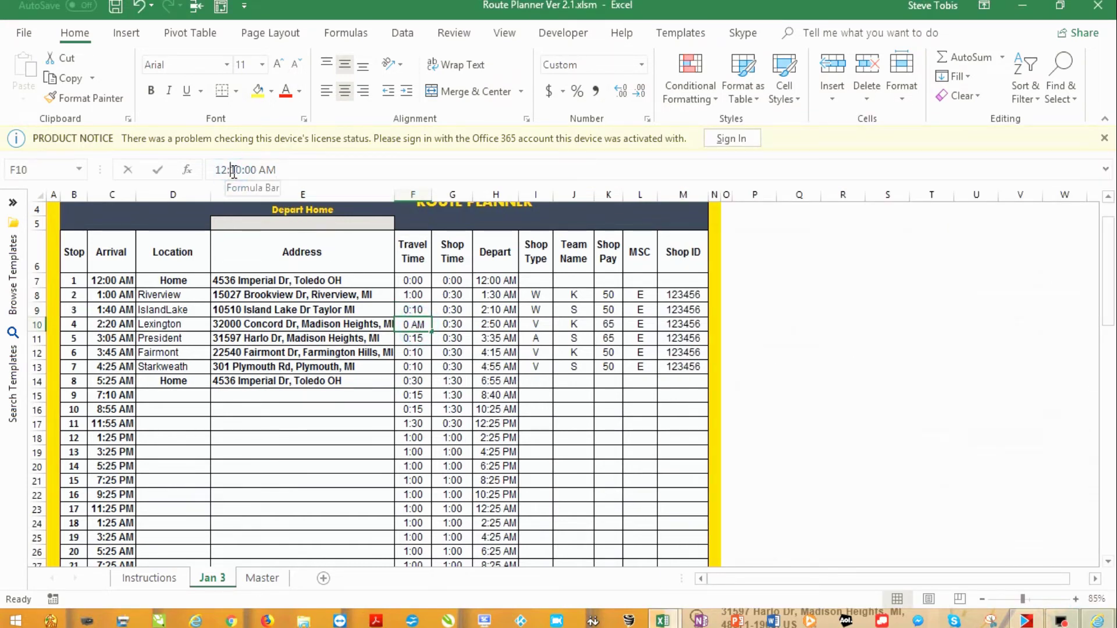
pyautogui.press('BackSpace')
pyautogui.write('3')
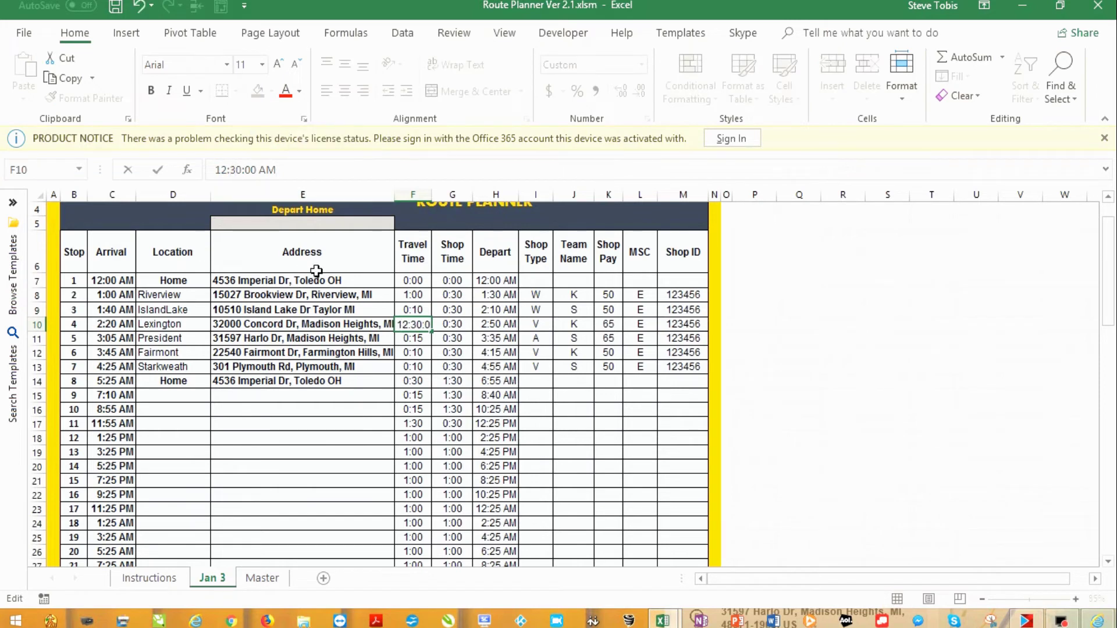
pyautogui.press('Return')
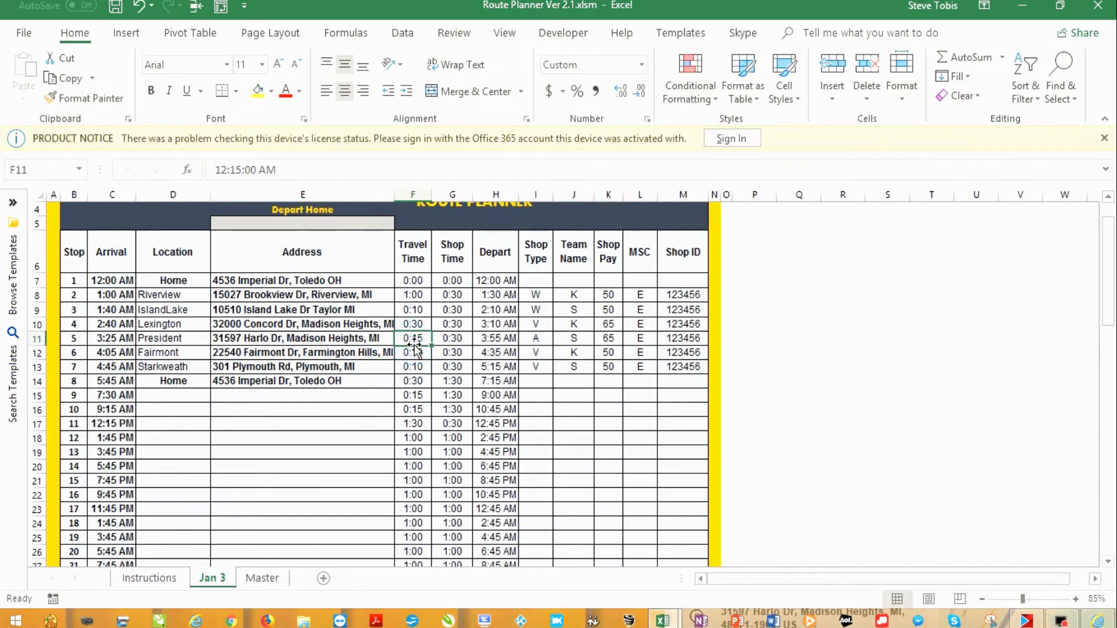
# Set stop 3's travel time in F9 to 0:15 and stop 5's in F11 to 0:05
pyautogui.click(412, 314)
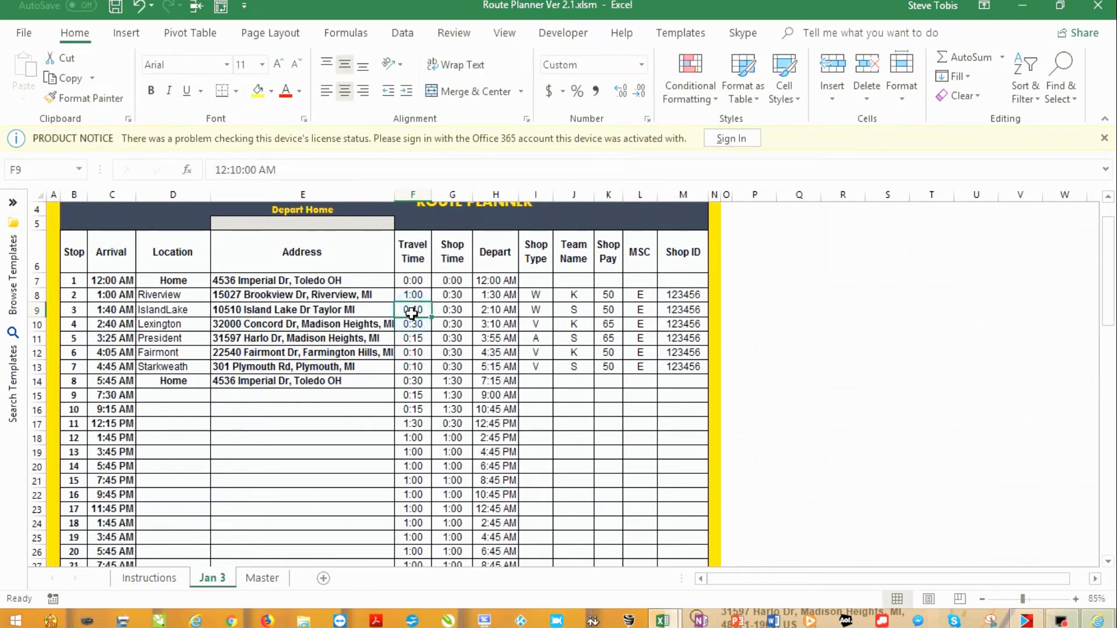
pyautogui.click(240, 169)
pyautogui.press('BackSpace')
pyautogui.write('5')
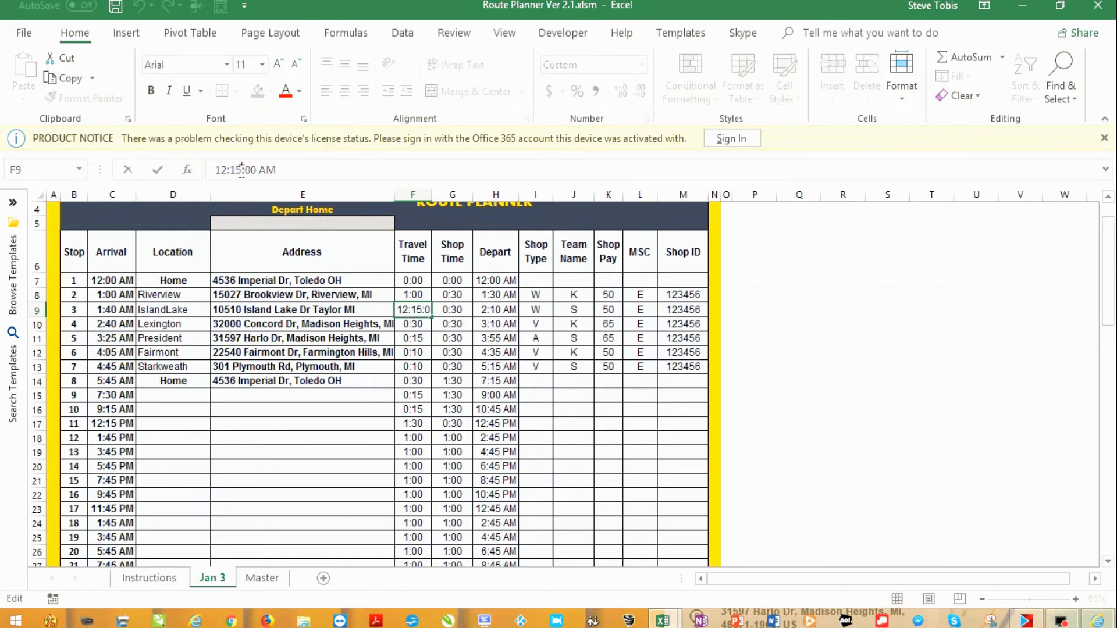
pyautogui.click(416, 342)
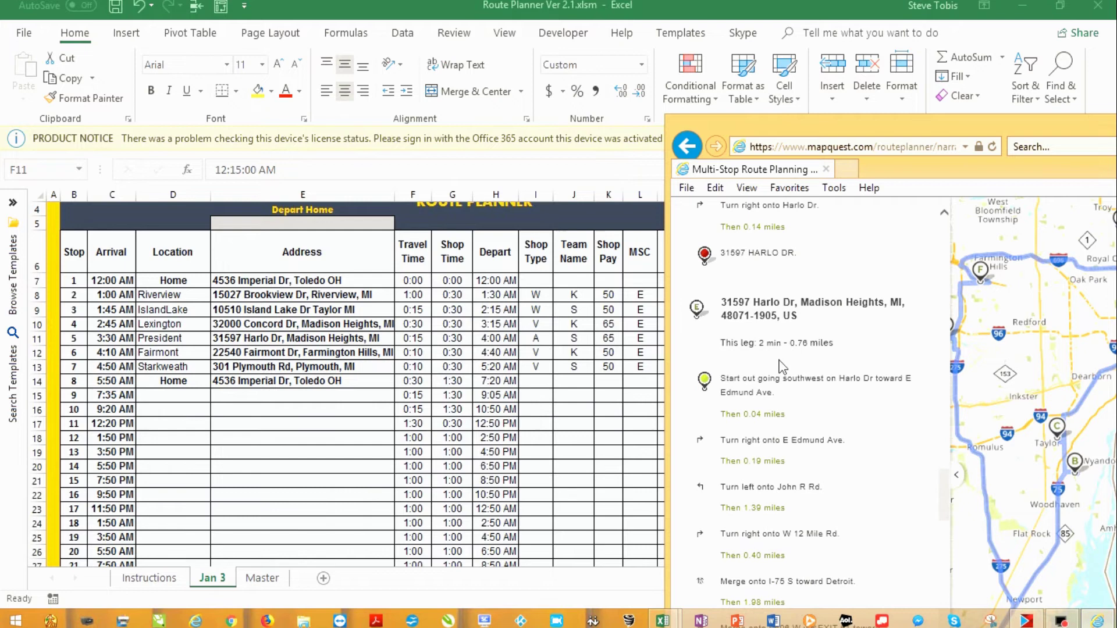
pyautogui.scroll(-1, 780, 363)
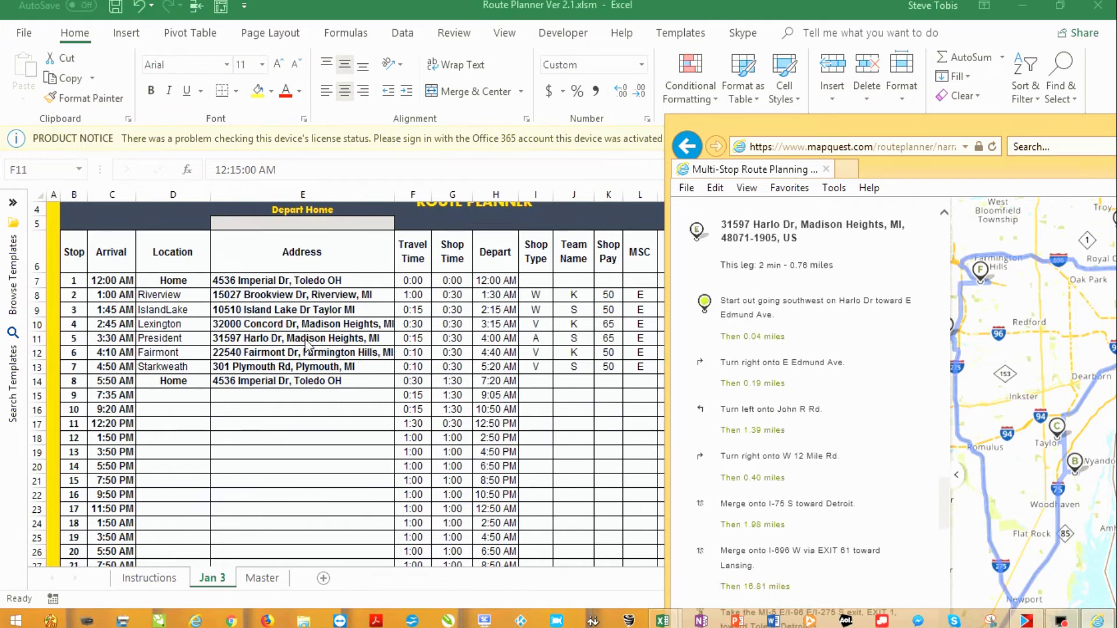
pyautogui.click(422, 339)
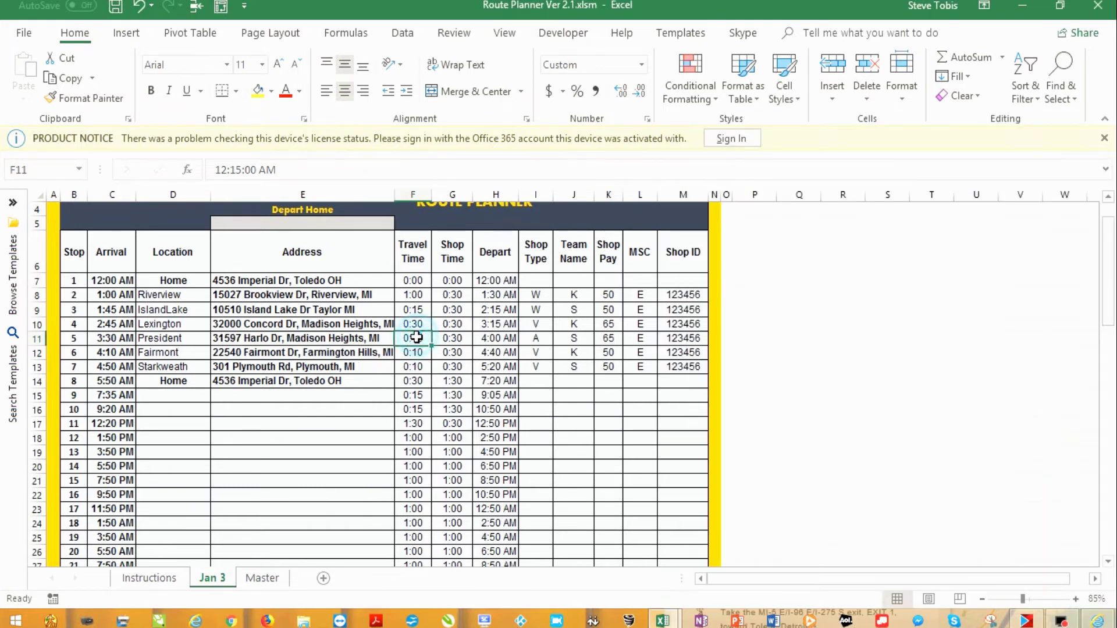
pyautogui.click(234, 170)
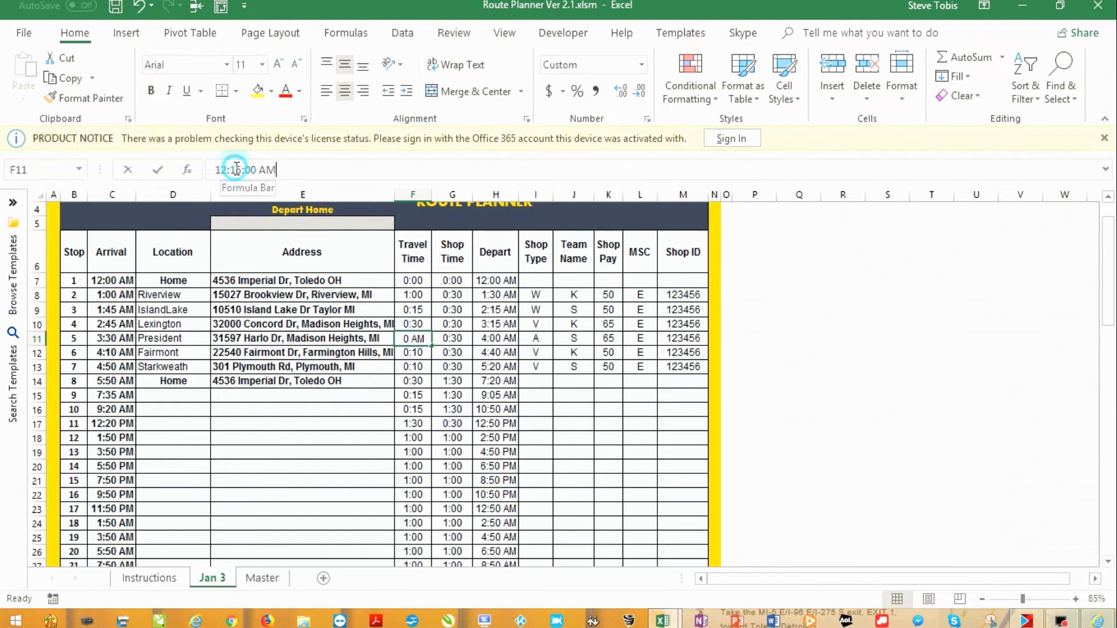
pyautogui.press('BackSpace')
pyautogui.write('0')
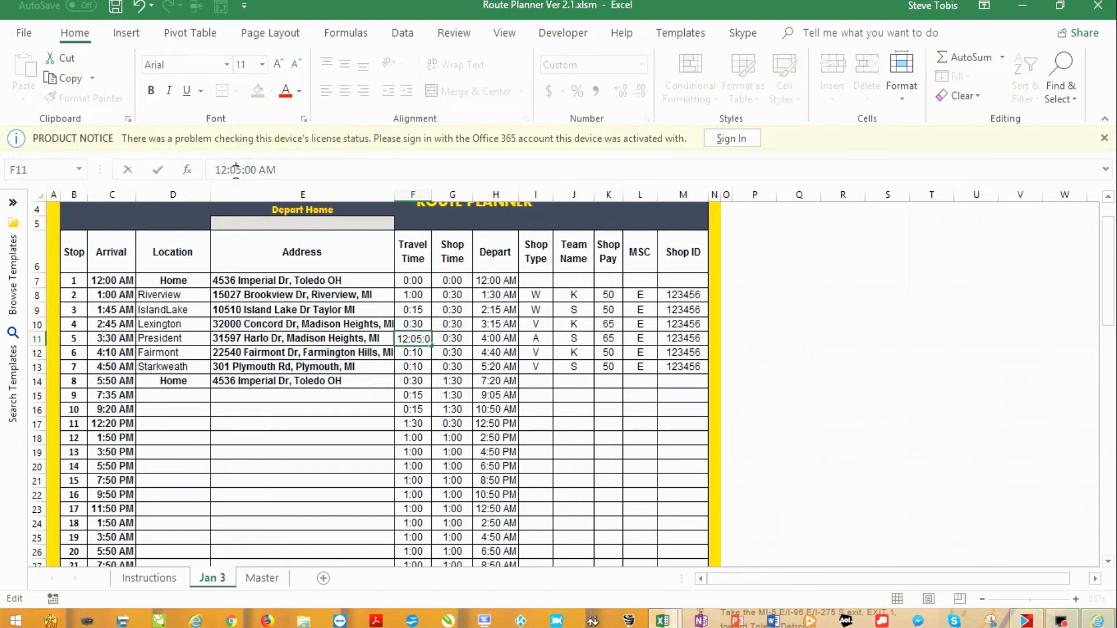
pyautogui.press('Return')
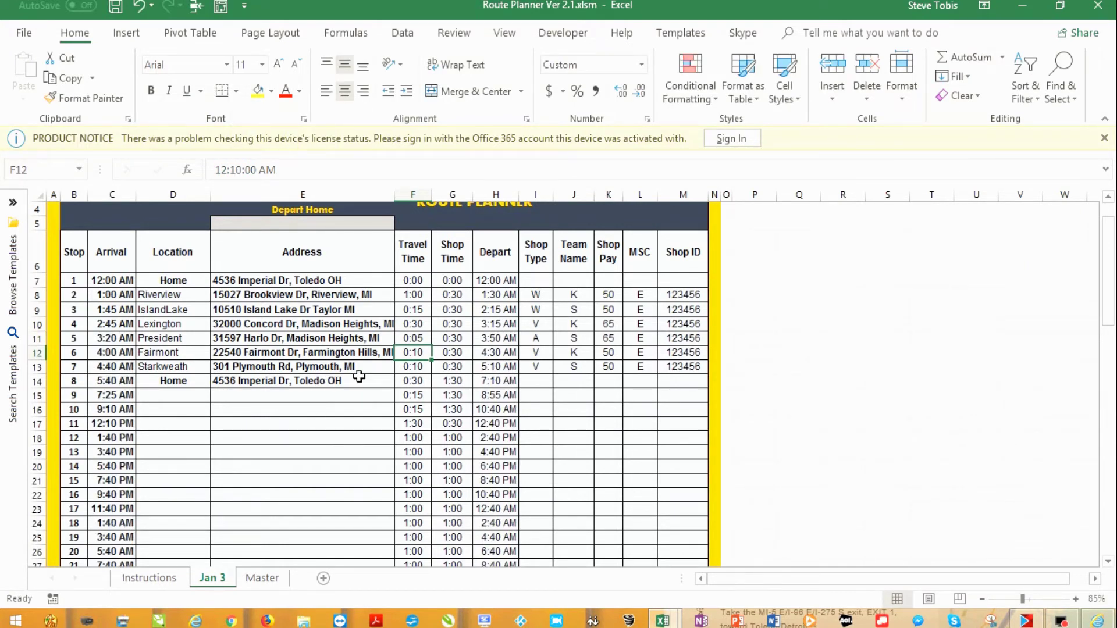
# Check the MapQuest directions and set stop 6's travel time in F12 to 0:30
pyautogui.hotkey('alt', 'Tab')
pyautogui.scroll(-2, 790, 424)
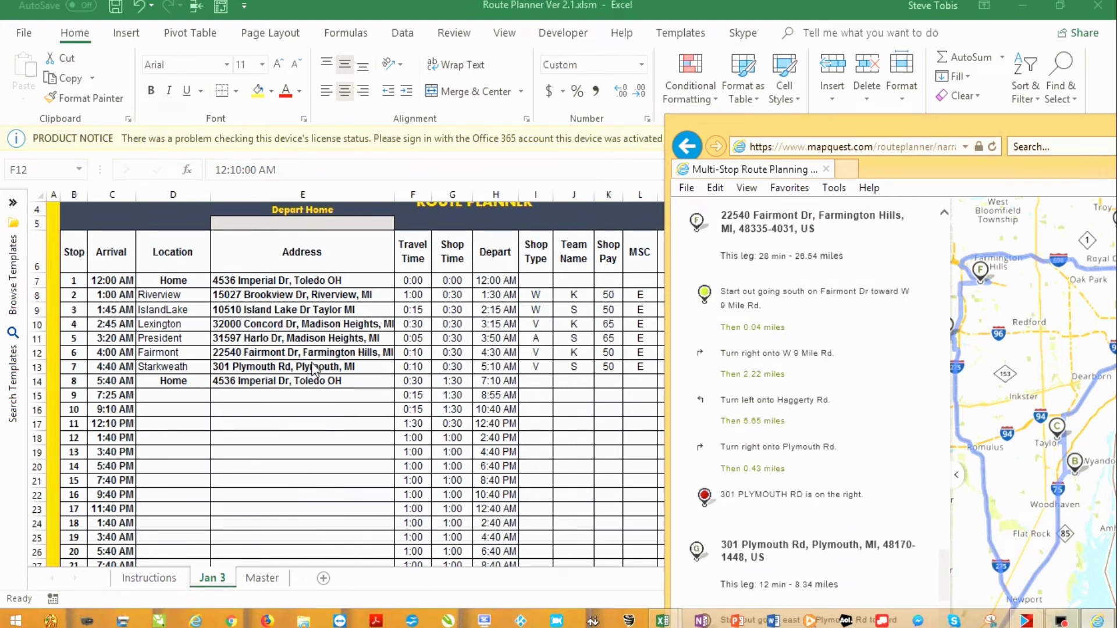
pyautogui.click(414, 354)
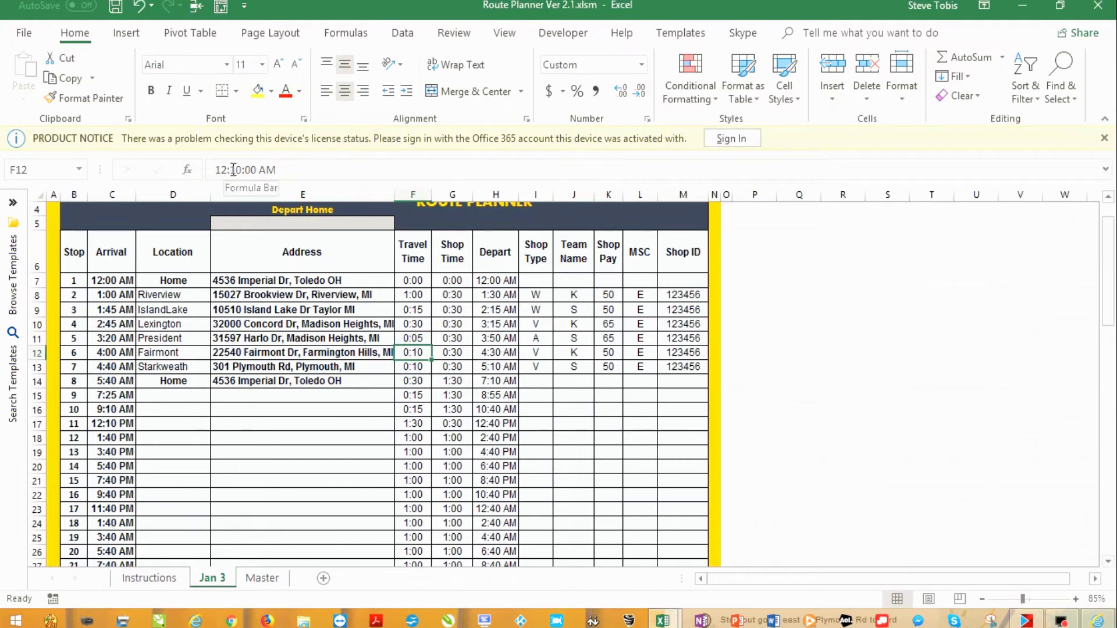
pyautogui.click(232, 170)
pyautogui.press('BackSpace')
pyautogui.write('3')
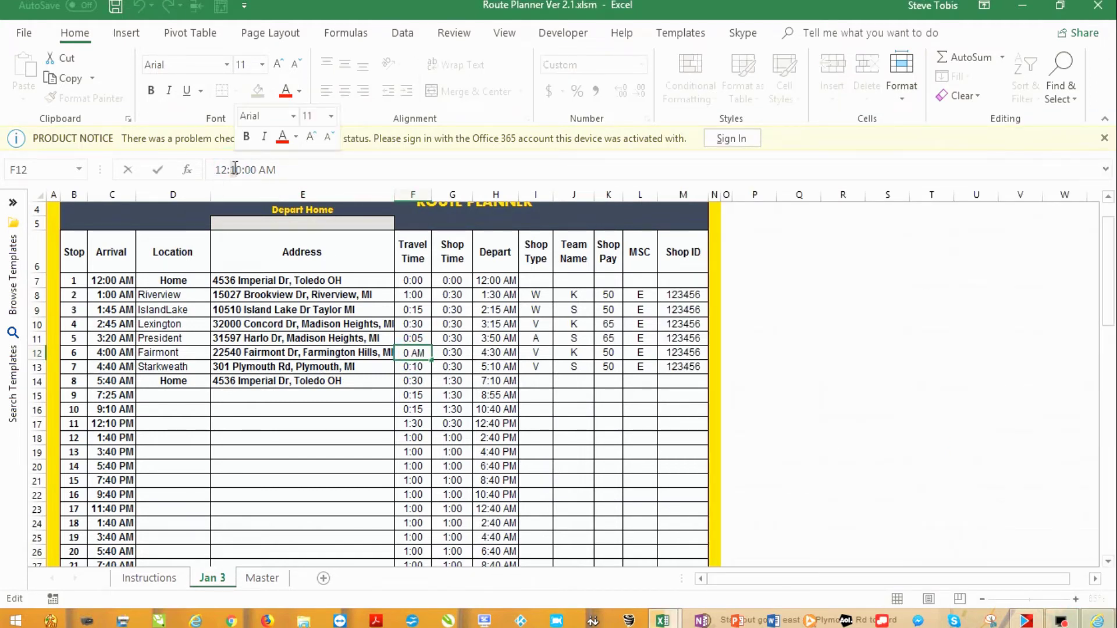
pyautogui.press('Return')
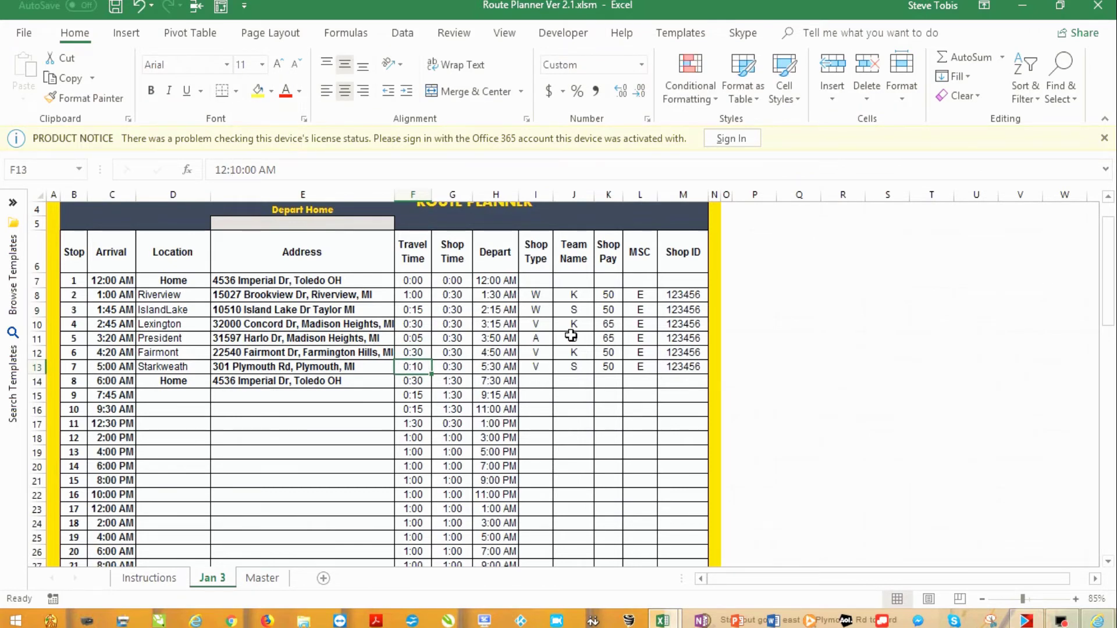
# Set stop 7's travel time in F13 to 0:15 after rechecking the MapQuest directions
pyautogui.hotkey('alt', 'Tab')
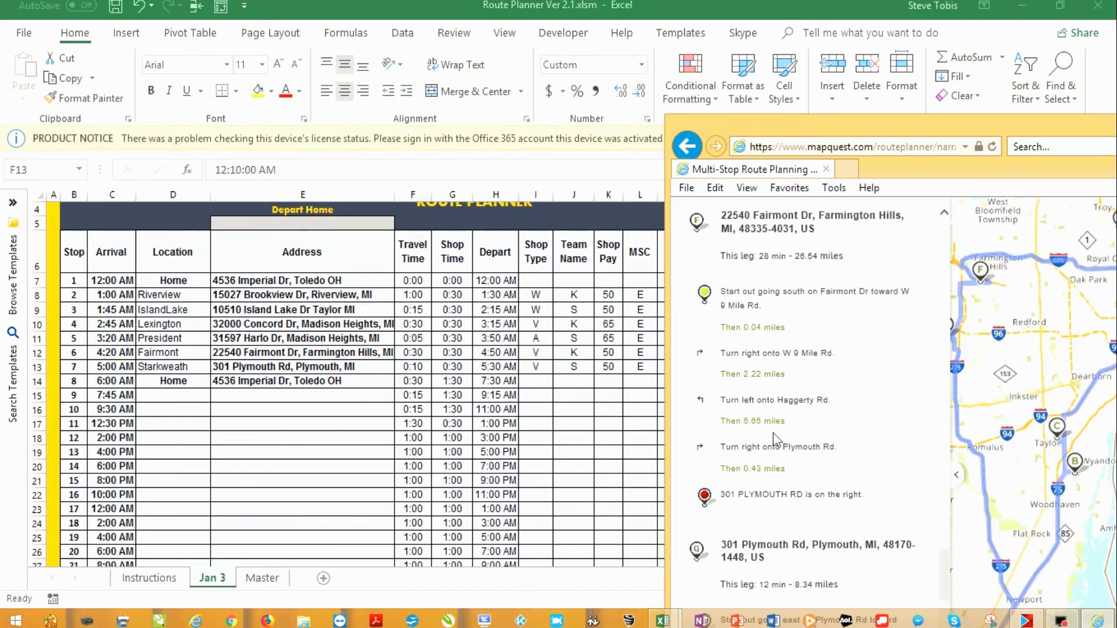
pyautogui.scroll(-4, 775, 440)
pyautogui.click(240, 170)
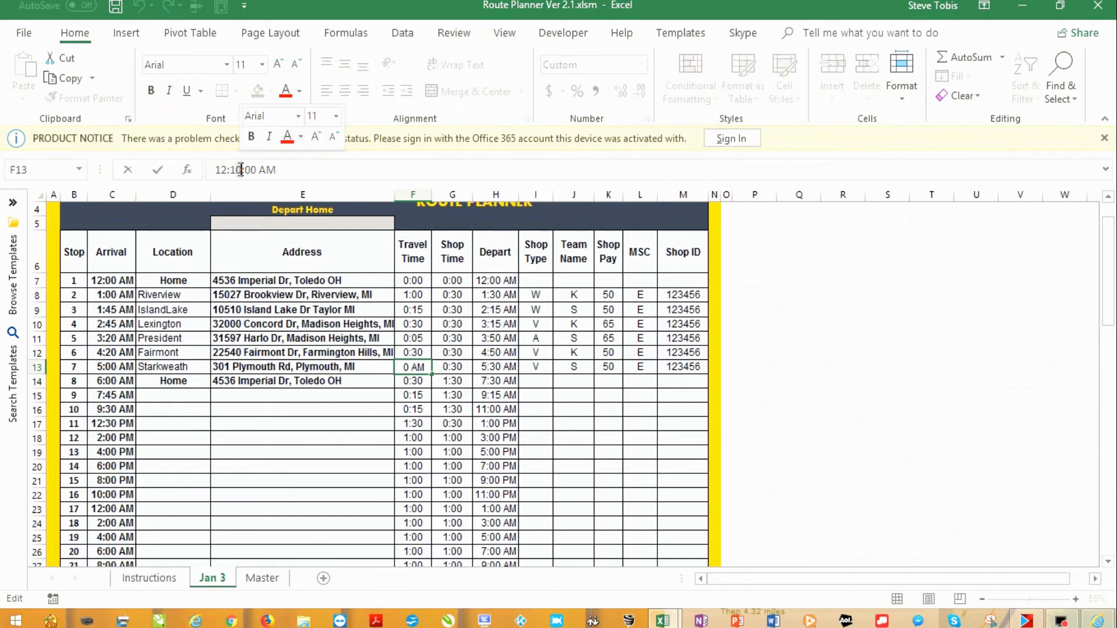
pyautogui.press('BackSpace')
pyautogui.write('5')
pyautogui.click(412, 371)
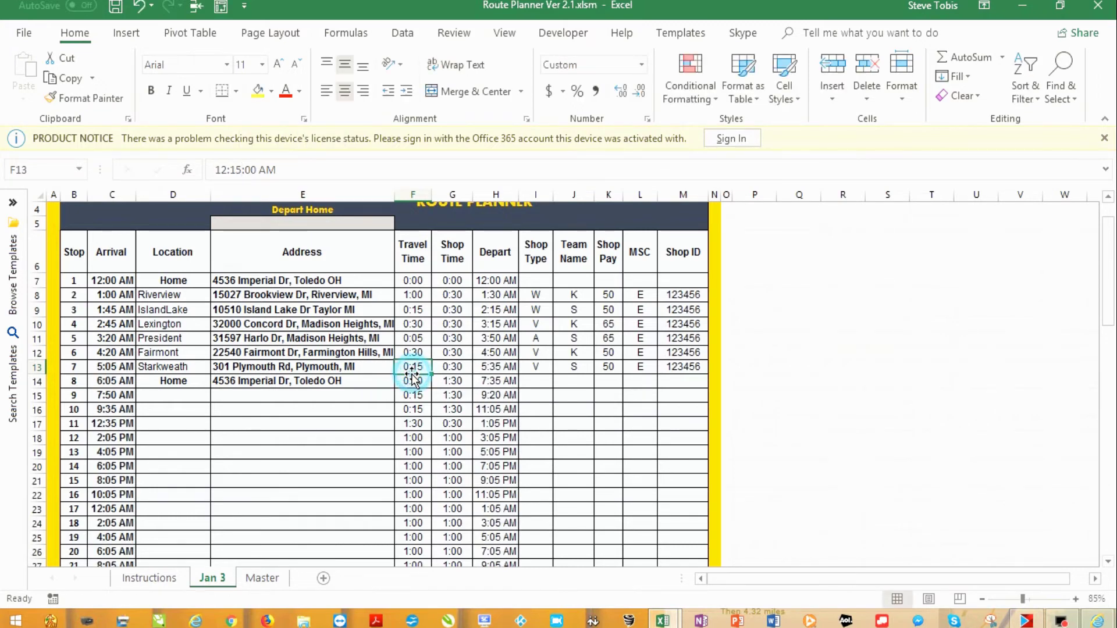
pyautogui.hotkey('alt', 'Tab')
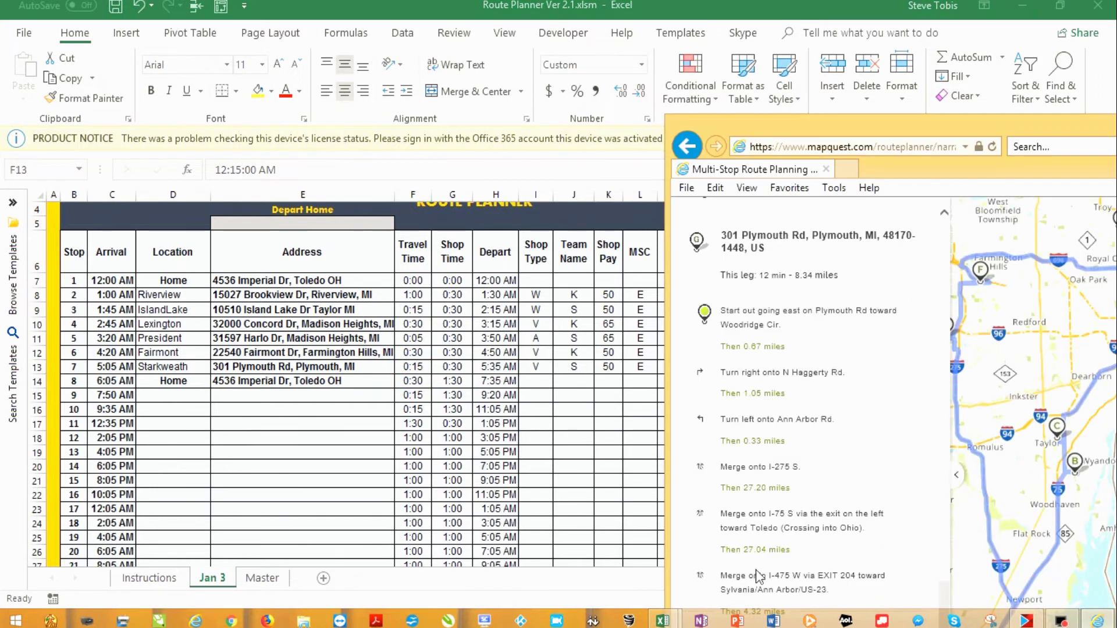
pyautogui.scroll(-10, 736, 549)
pyautogui.hotkey('alt', 'Tab')
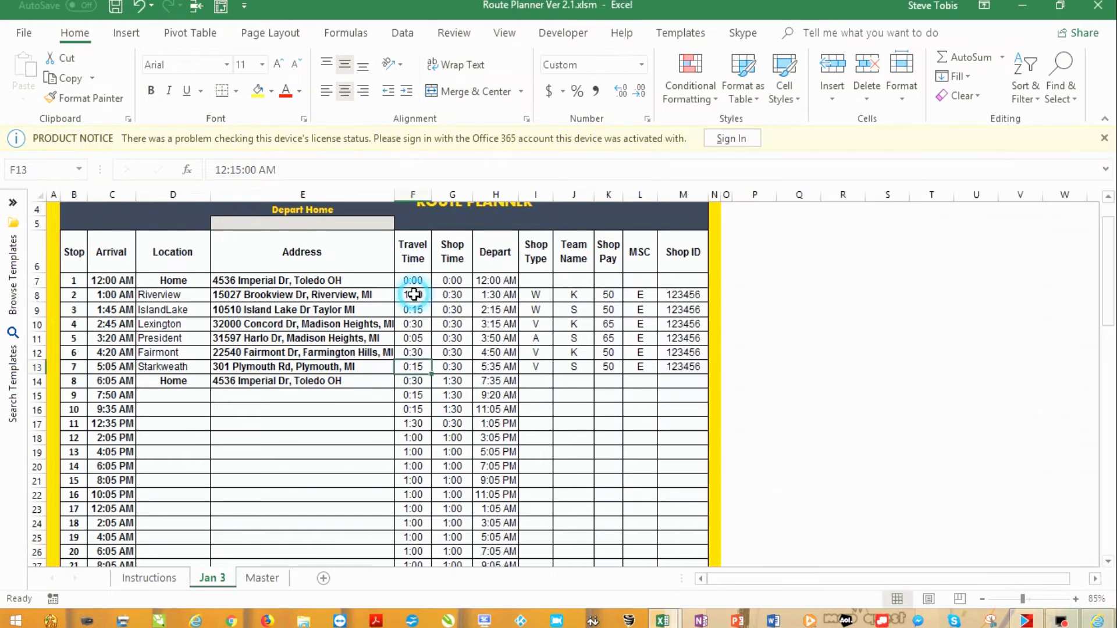
# Copy the 1:00 travel time from F8 into the return-home cell F14
pyautogui.click(413, 294)
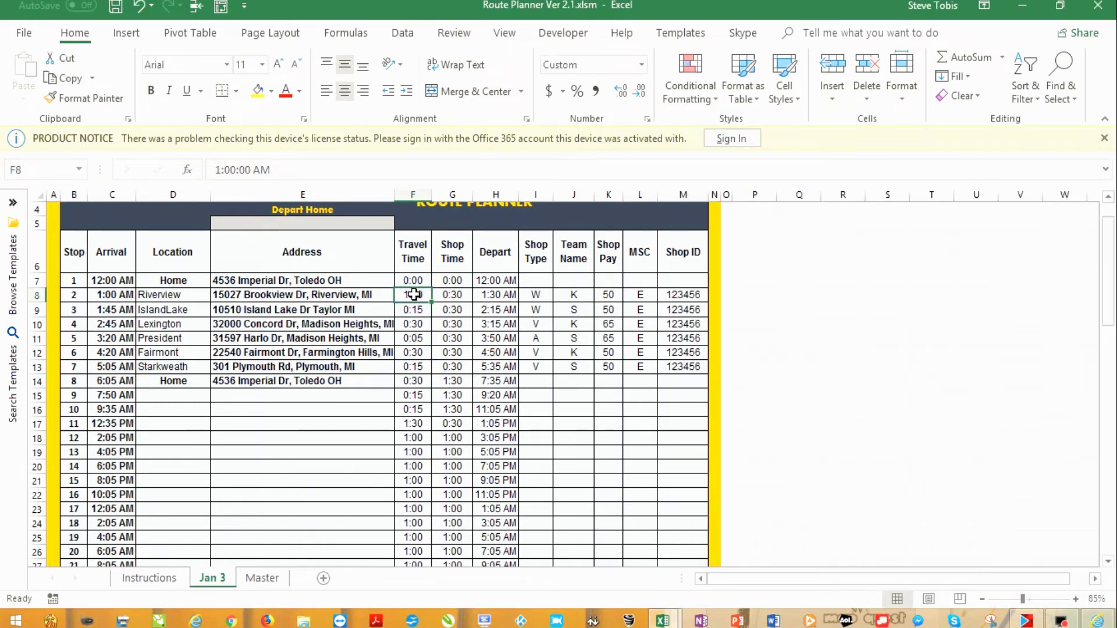
pyautogui.hotkey('ctrl', 'c')
pyautogui.click(418, 381)
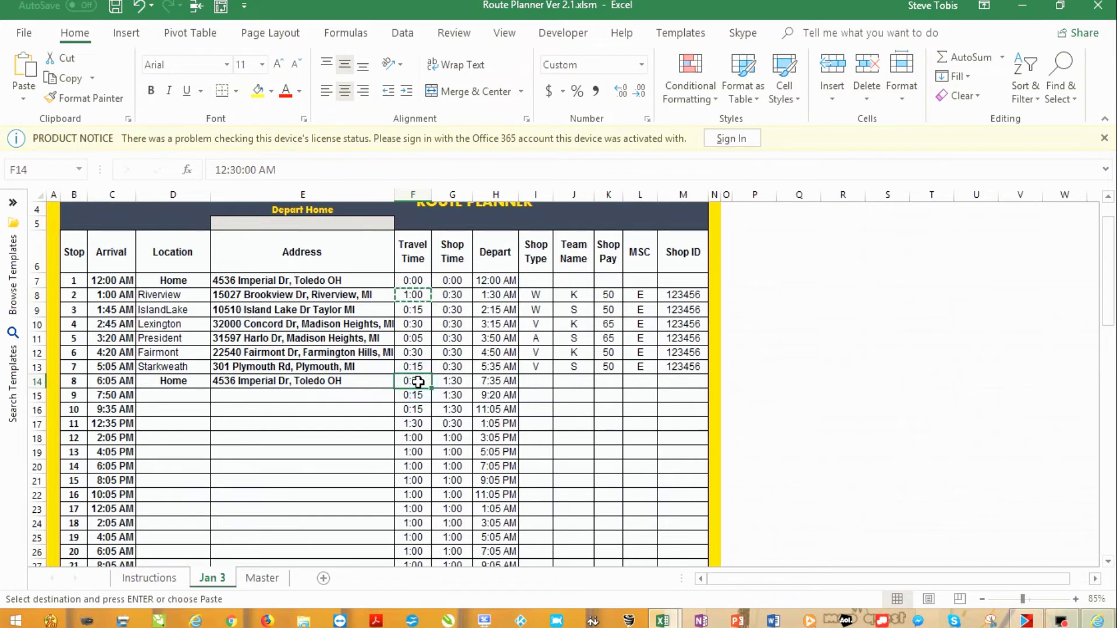
pyautogui.hotkey('ctrl', 'v')
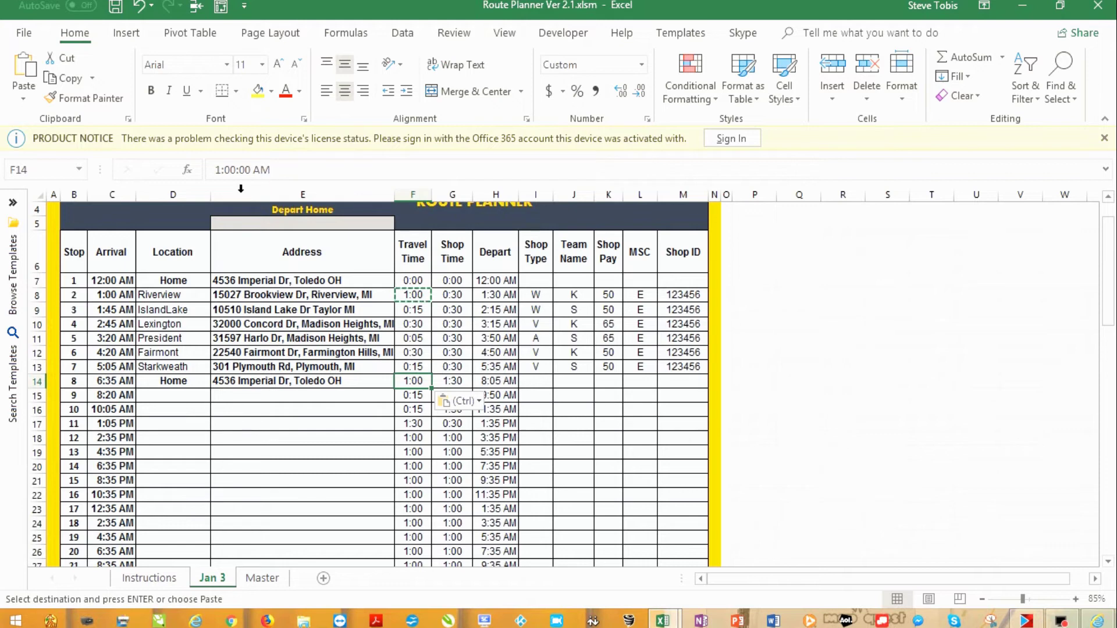
# Set the Depart Home time in E5 to 9:00 AM
pyautogui.click(274, 221)
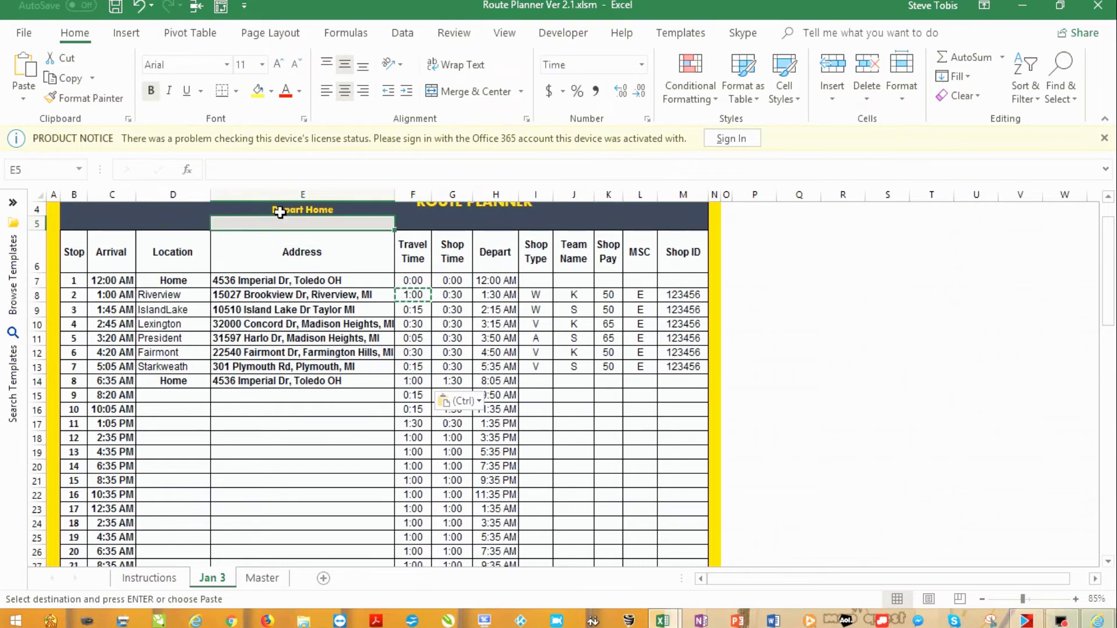
pyautogui.write('9:00')
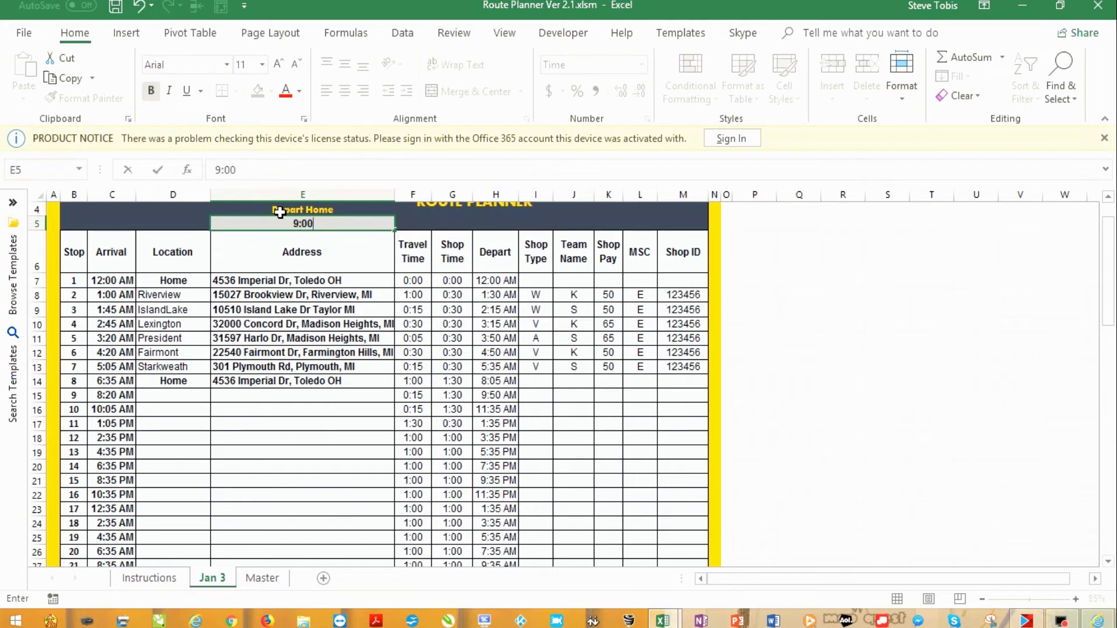
pyautogui.click(371, 243)
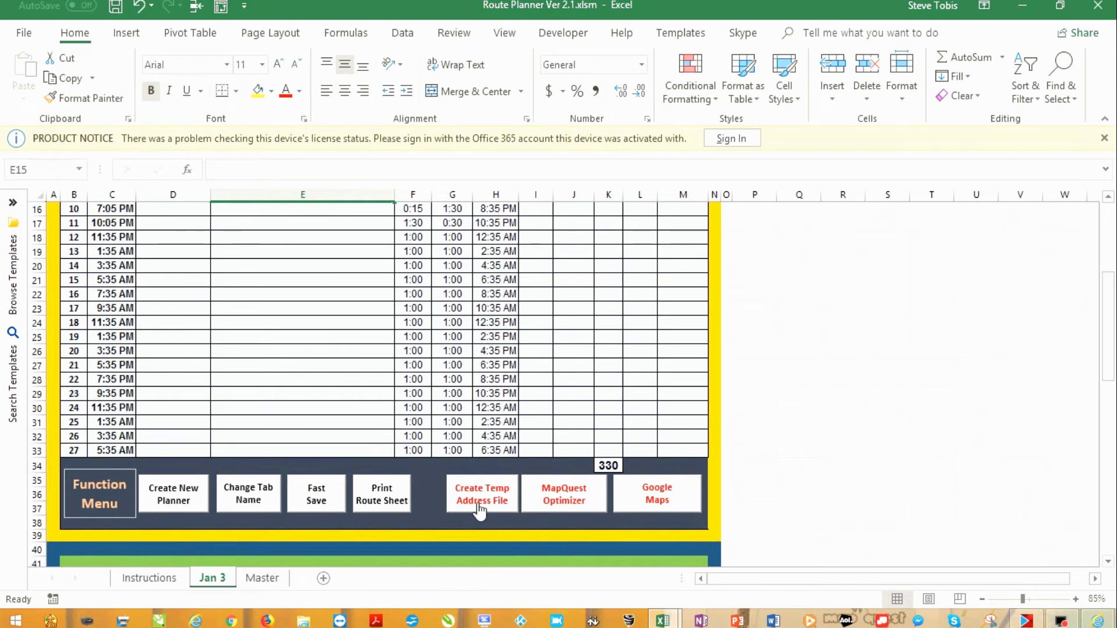
# Create the temporary address file, then place Google My Maps' map list over the workbook
pyautogui.click(480, 506)
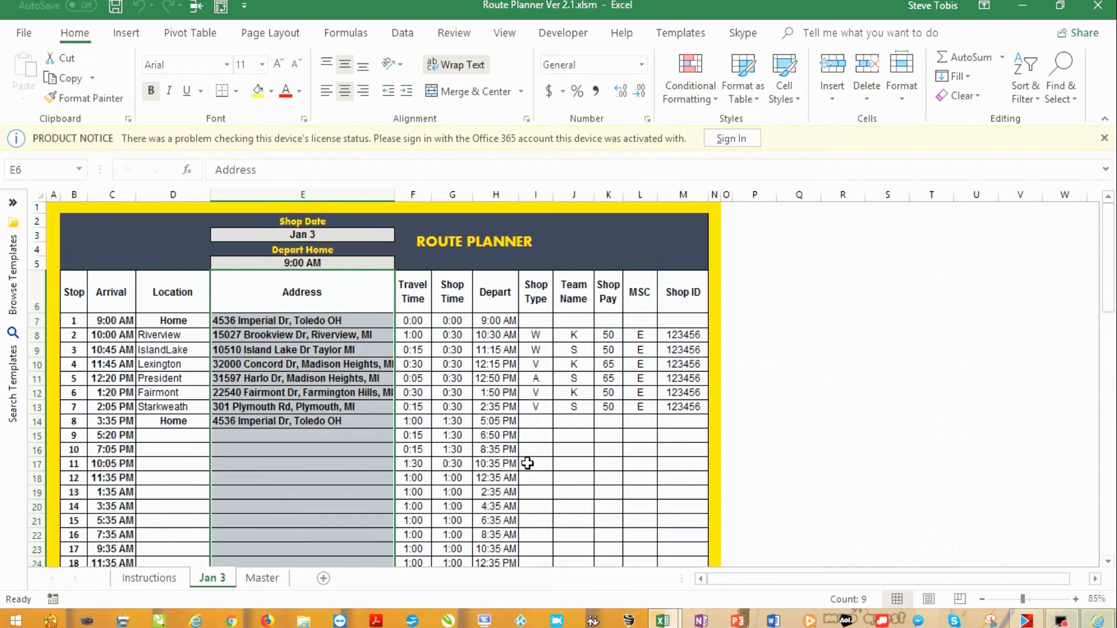
pyautogui.scroll(-4, 527, 463)
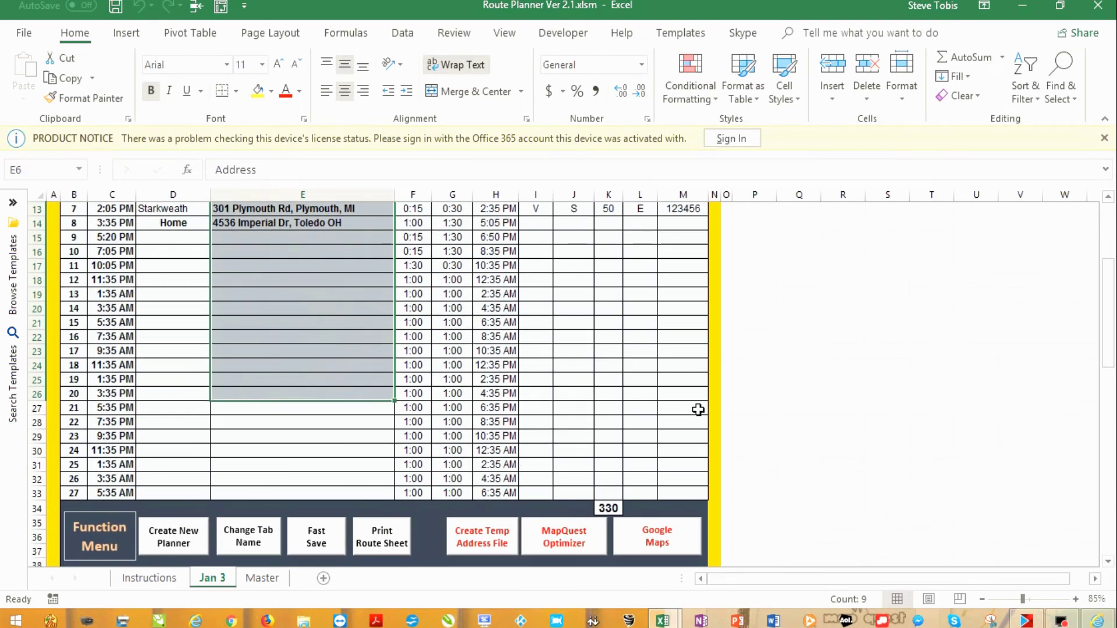
pyautogui.hotkey('alt', 'Tab')
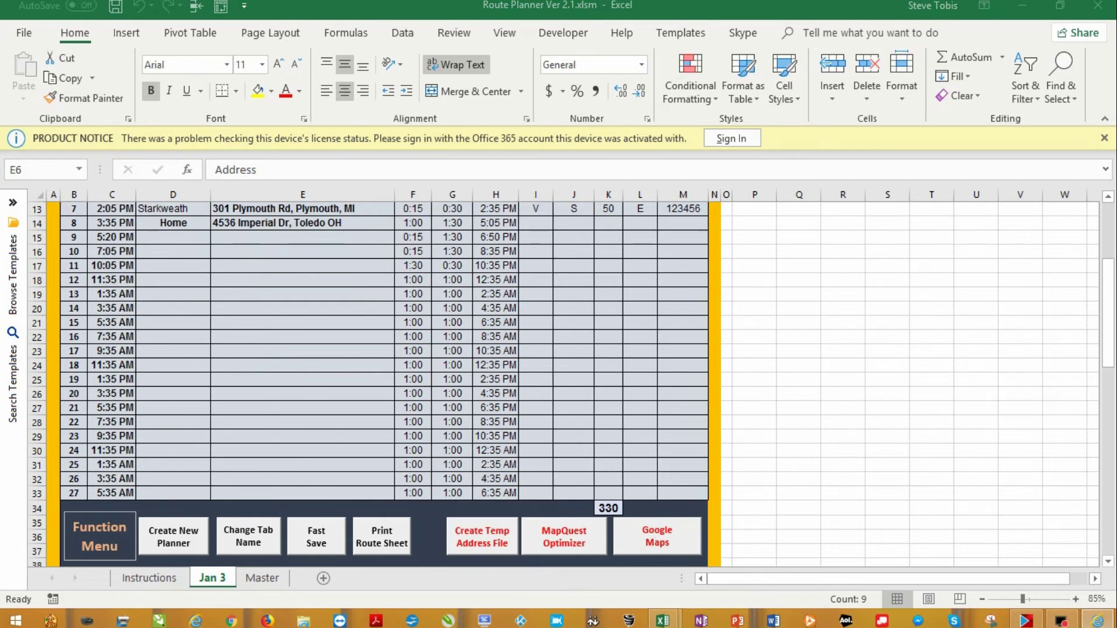
pyautogui.moveTo(1116, 306); pyautogui.dragTo(261, 40)
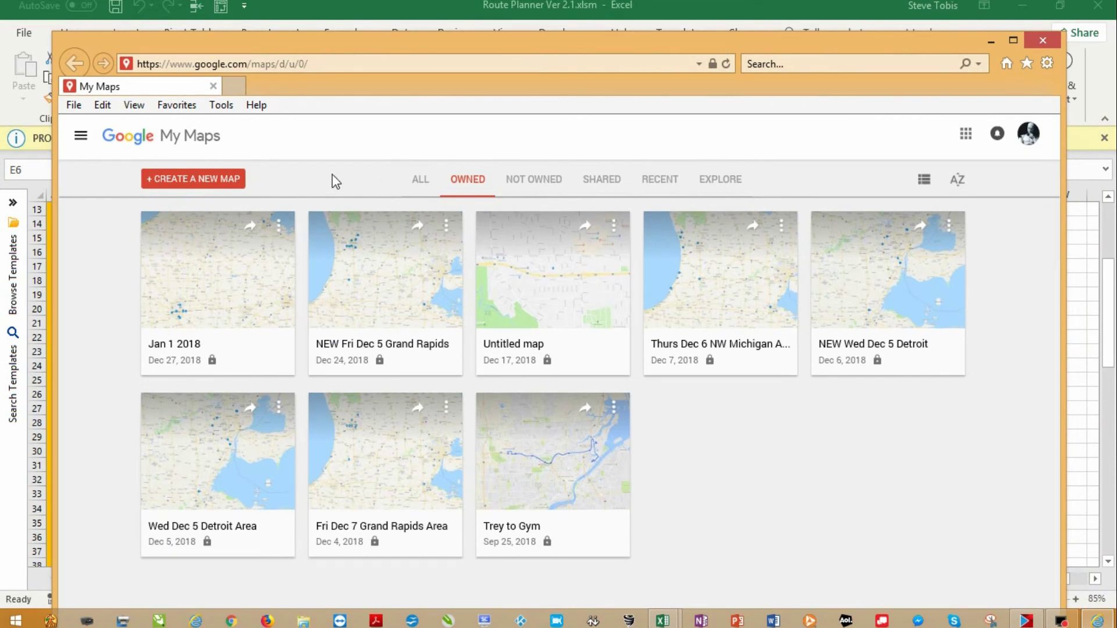
# Create a new blank map titled 'Jan 3', correcting the mistyped title before saving
pyautogui.click(183, 187)
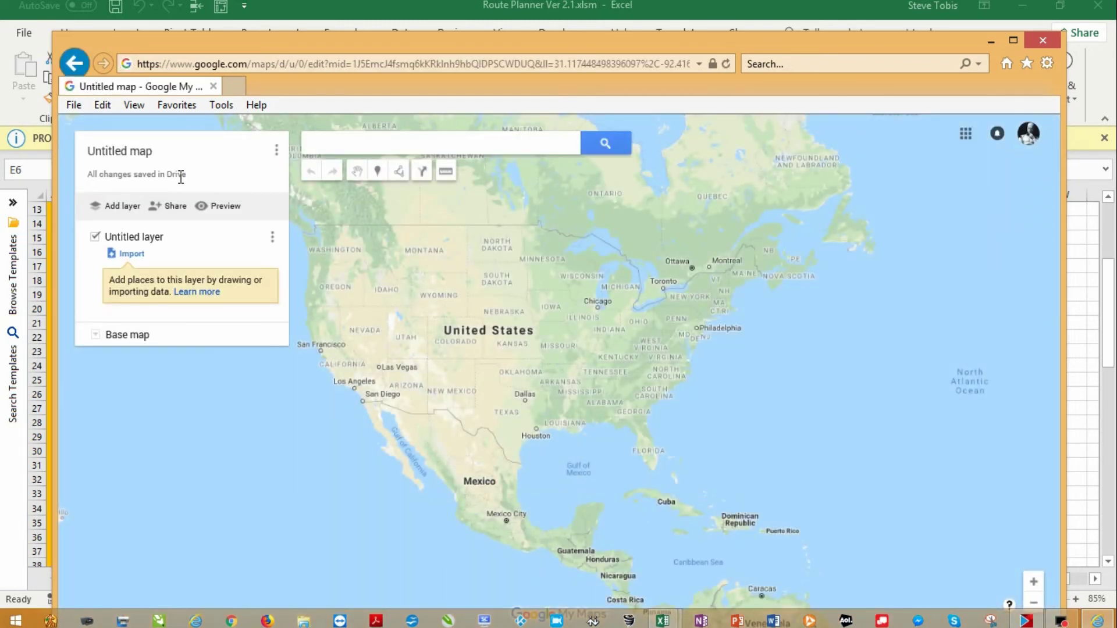
pyautogui.click(145, 152)
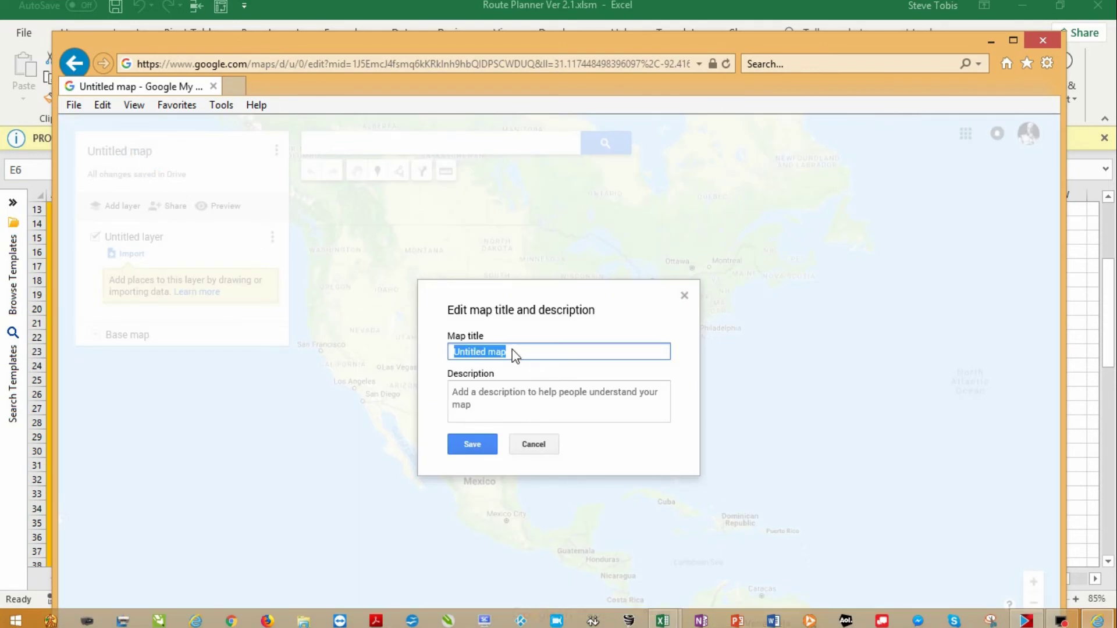
pyautogui.write('jAN 3')
pyautogui.press('BackSpace')
pyautogui.press('BackSpace')
pyautogui.press('BackSpace')
pyautogui.press('BackSpace')
pyautogui.press('BackSpace')
pyautogui.write('Jan 3')
pyautogui.click(472, 445)
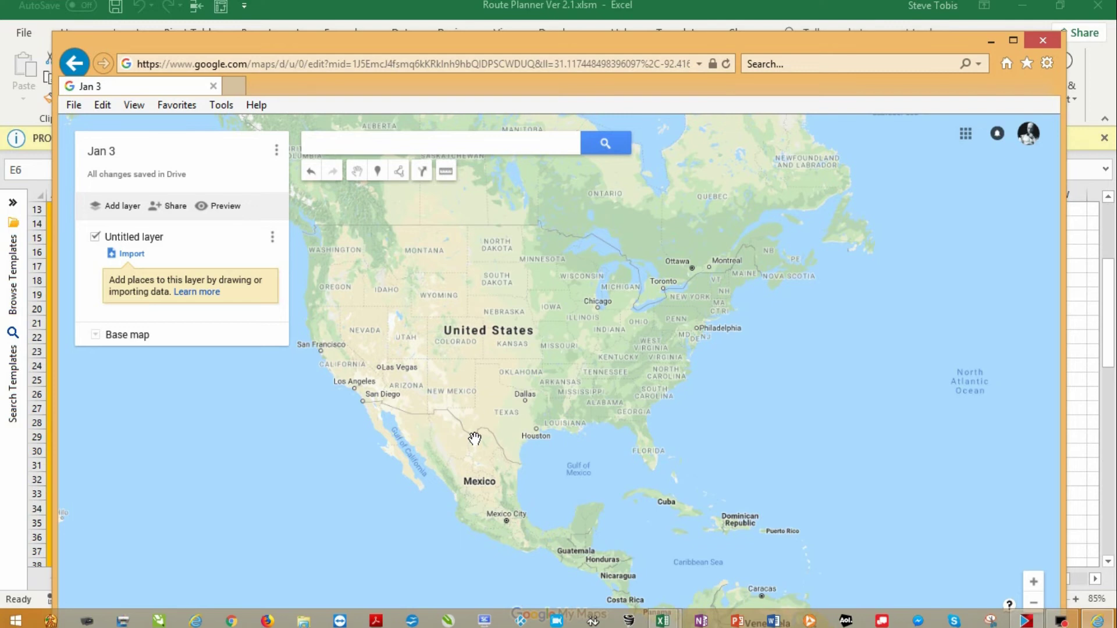
# Import TEMP Address File.xlsx into the layer, placing and titling placemarks by the Address column
pyautogui.click(131, 254)
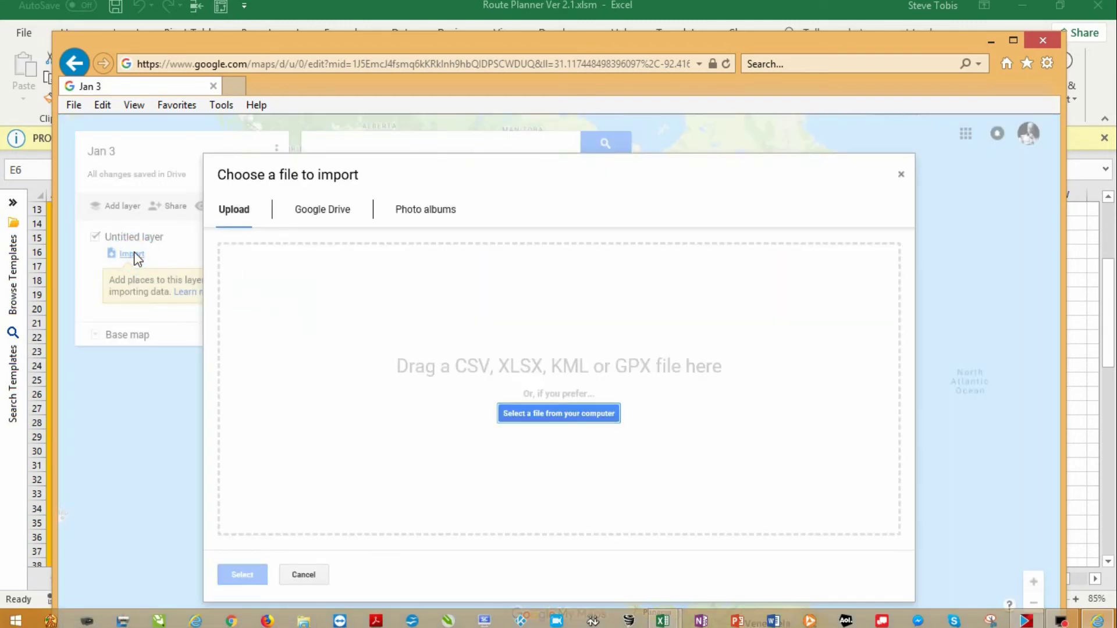
pyautogui.click(564, 416)
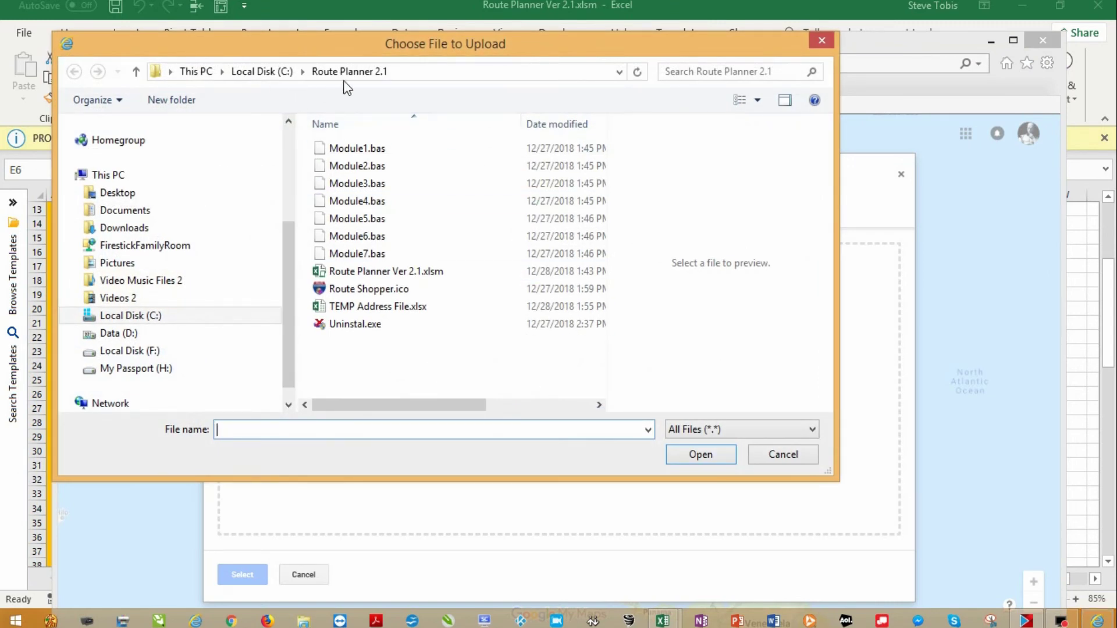
pyautogui.click(373, 308)
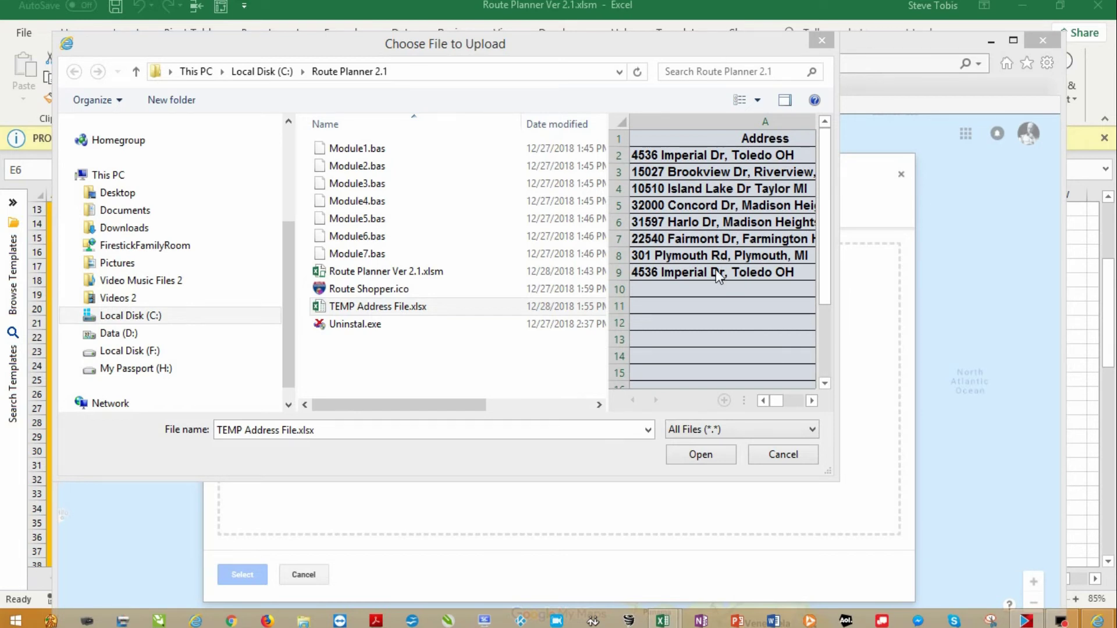
pyautogui.click(702, 455)
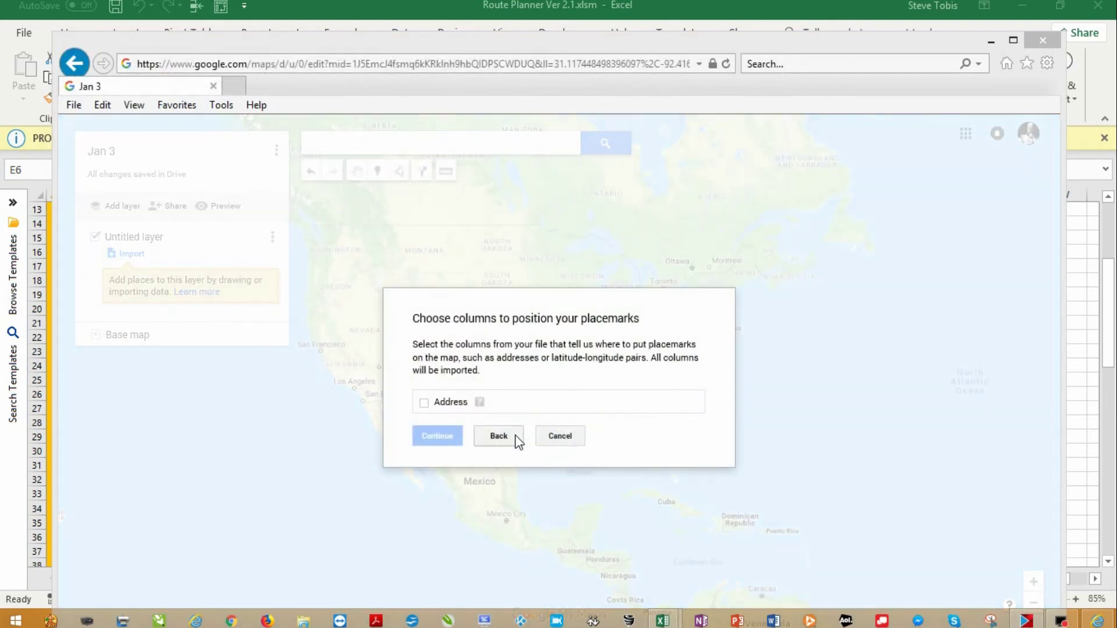
pyautogui.click(424, 403)
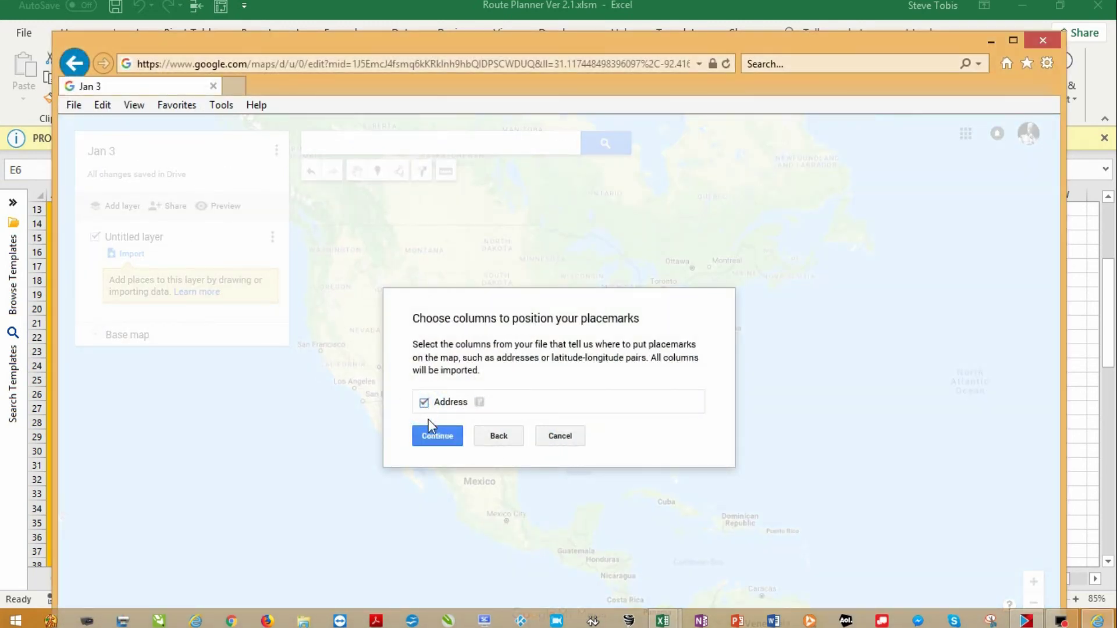
pyautogui.click(436, 438)
pyautogui.click(424, 395)
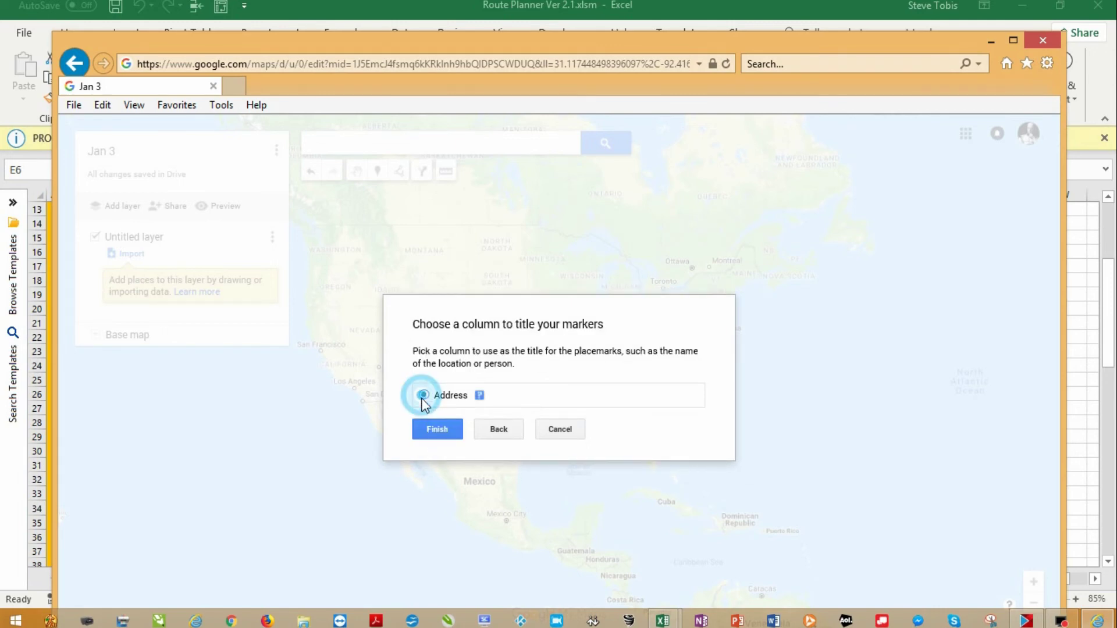
pyautogui.click(436, 429)
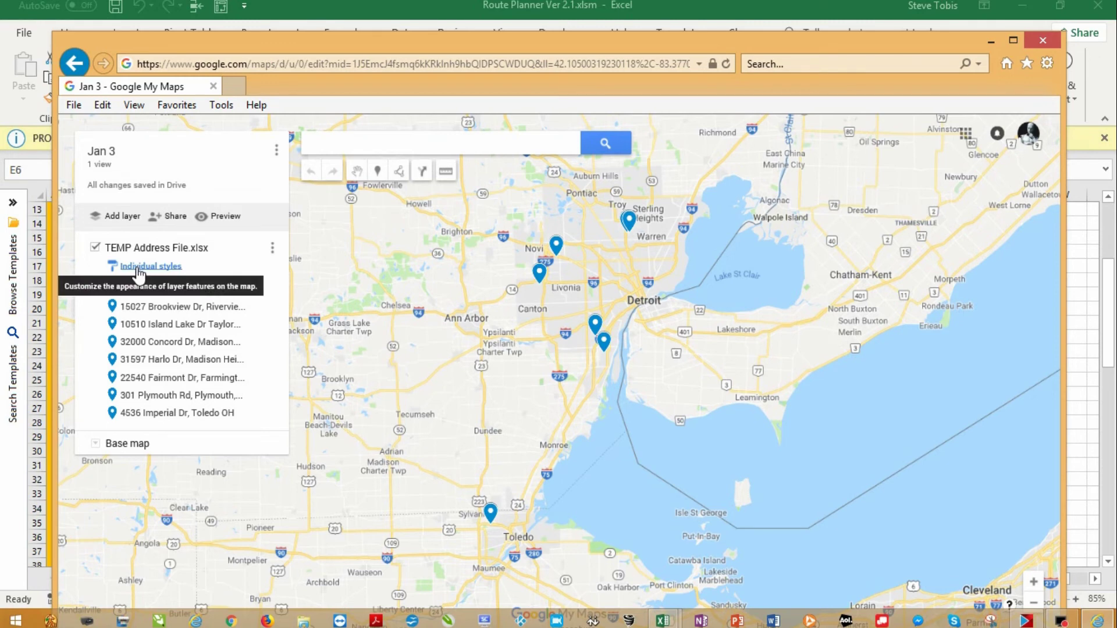
# Style the layer as a sequence of numbers so the eight stops are labelled 1–8
pyautogui.click(138, 269)
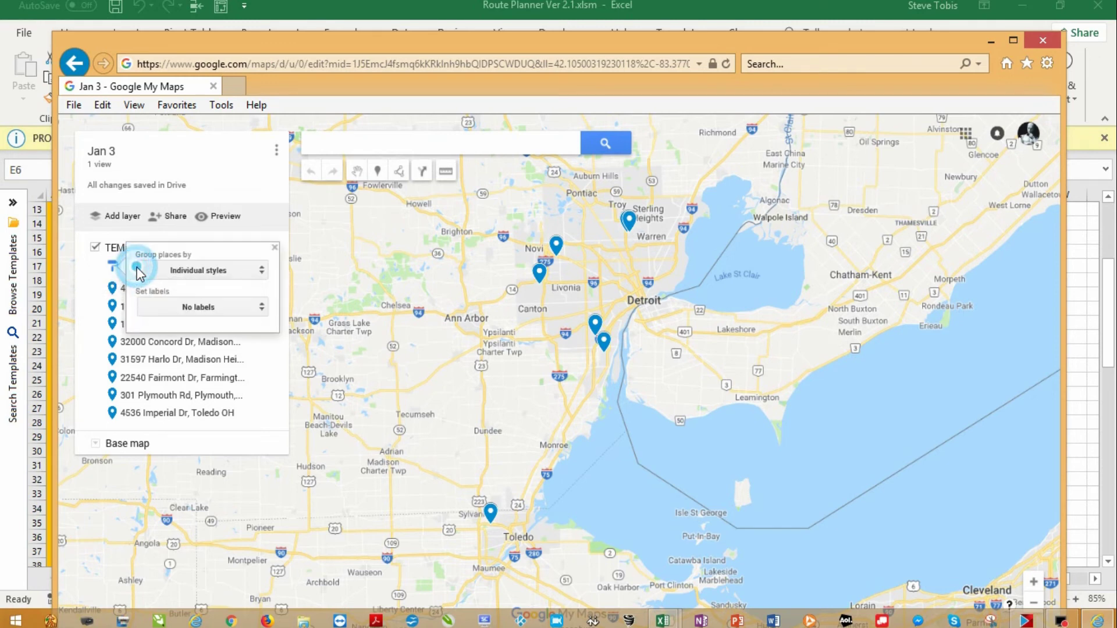
pyautogui.click(199, 272)
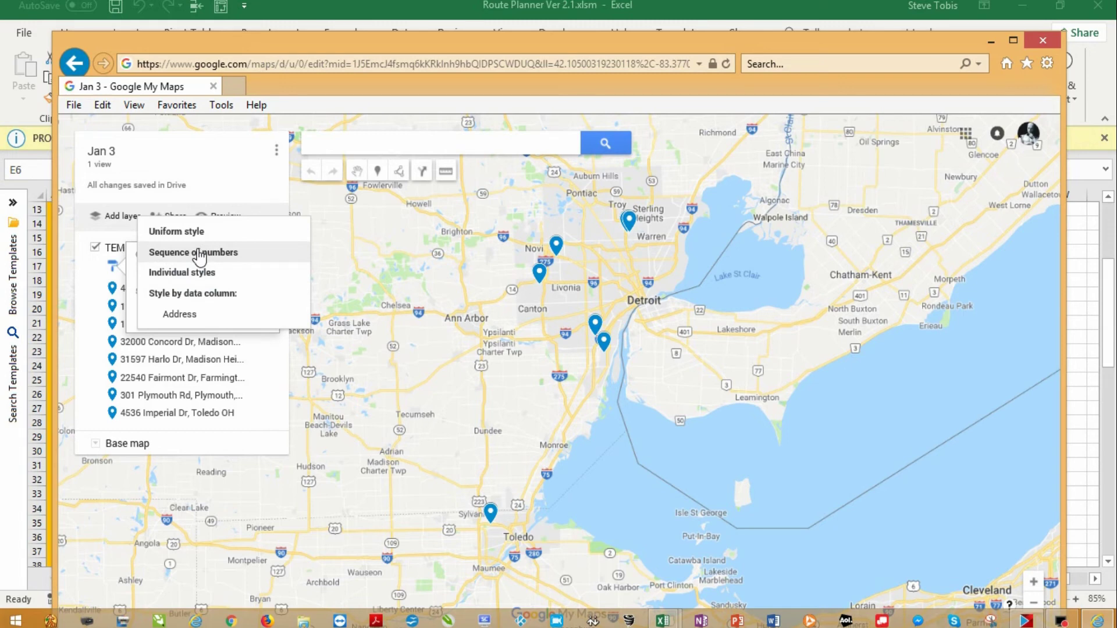
pyautogui.click(199, 253)
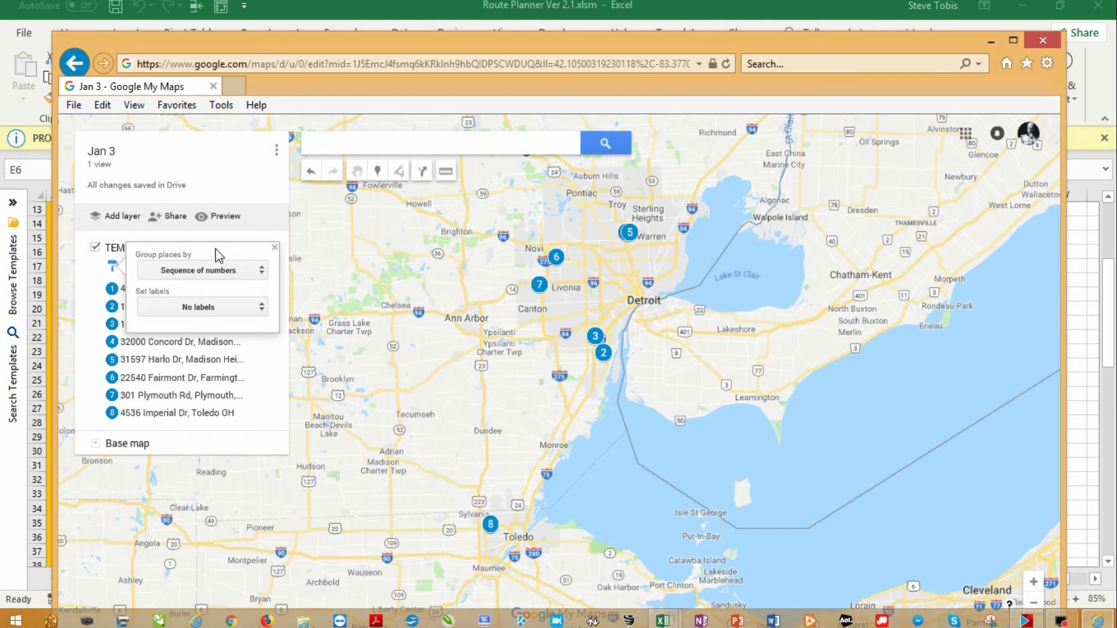
pyautogui.click(276, 248)
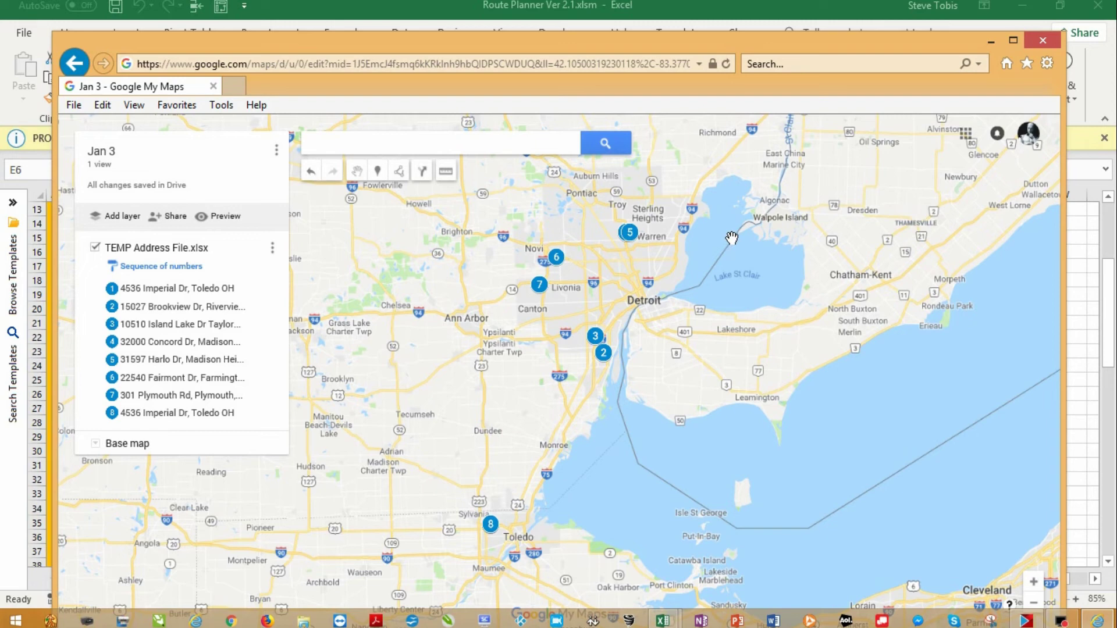
# Return to the Excel workbook, clear the address column selection, and save it
pyautogui.click(1041, 39)
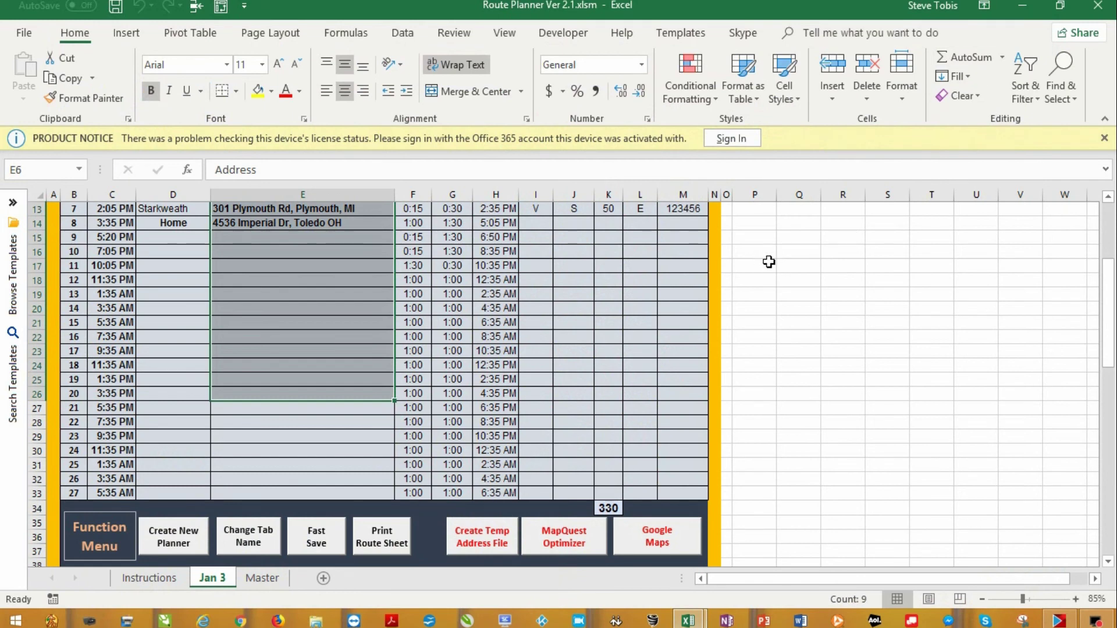
pyautogui.click(337, 420)
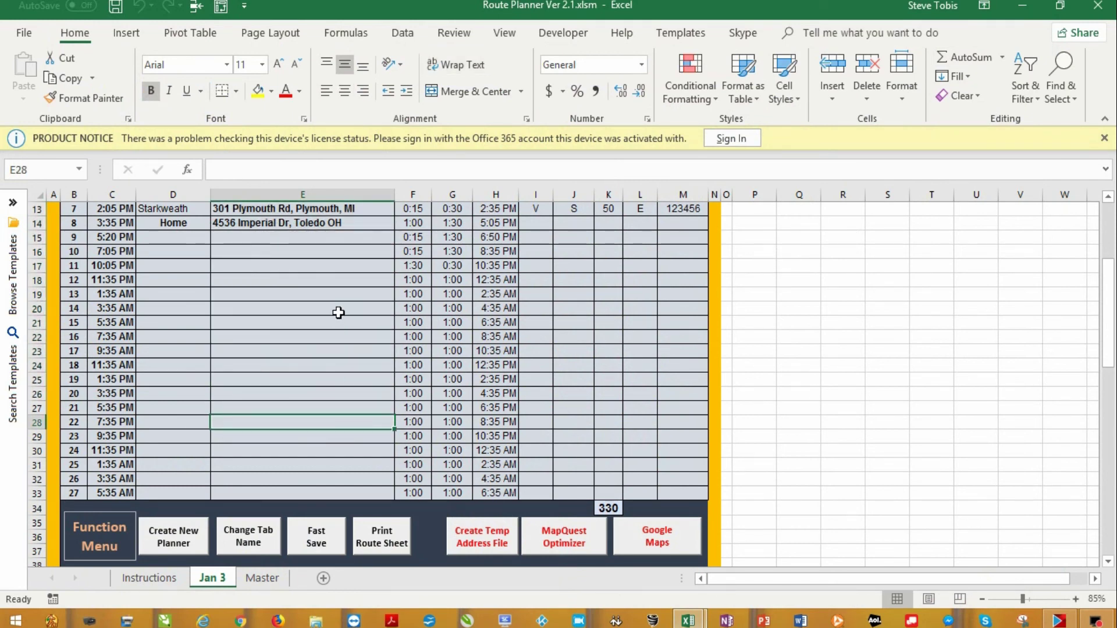
pyautogui.click(314, 542)
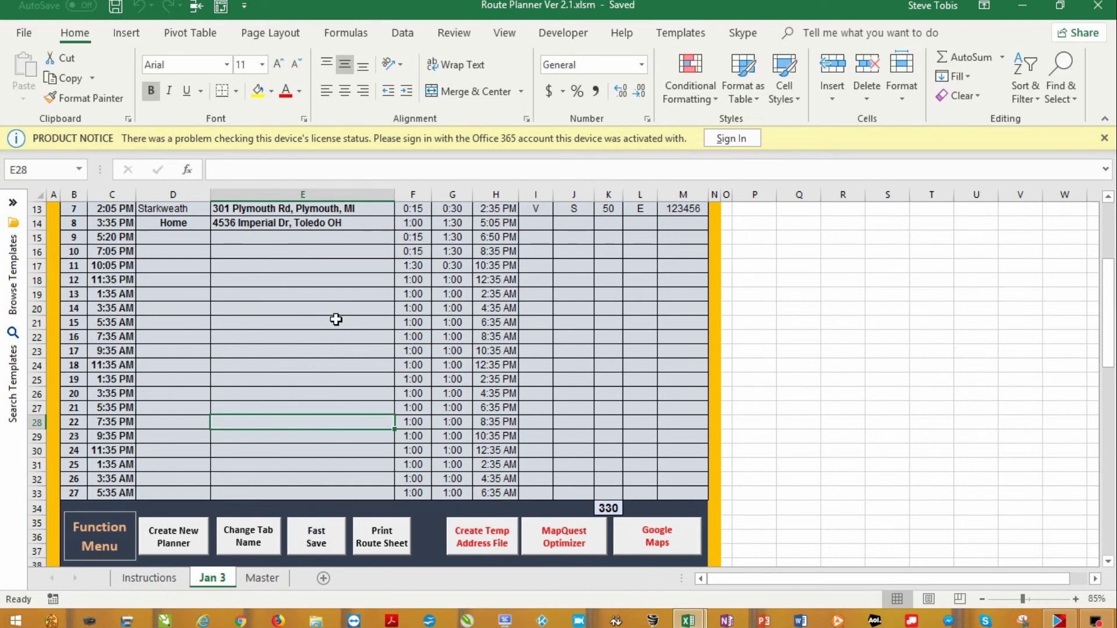
# Print one copy of the Jan 3 route sheet with the Print Route Sheet button
pyautogui.scroll(-2, 336, 319)
pyautogui.scroll(2, 337, 319)
pyautogui.click(386, 544)
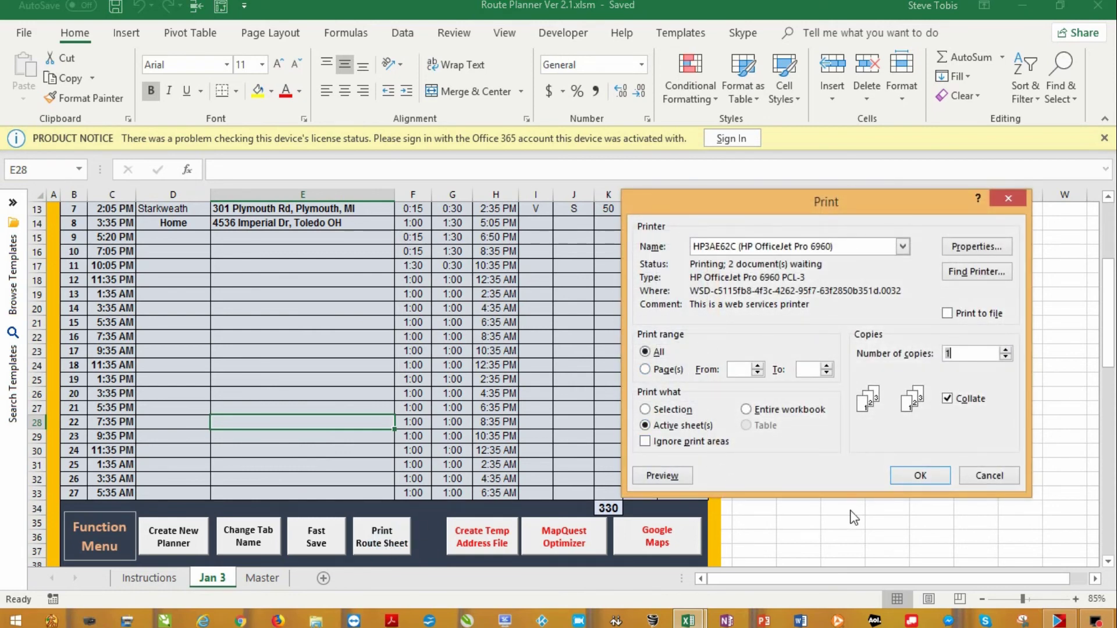
pyautogui.click(919, 474)
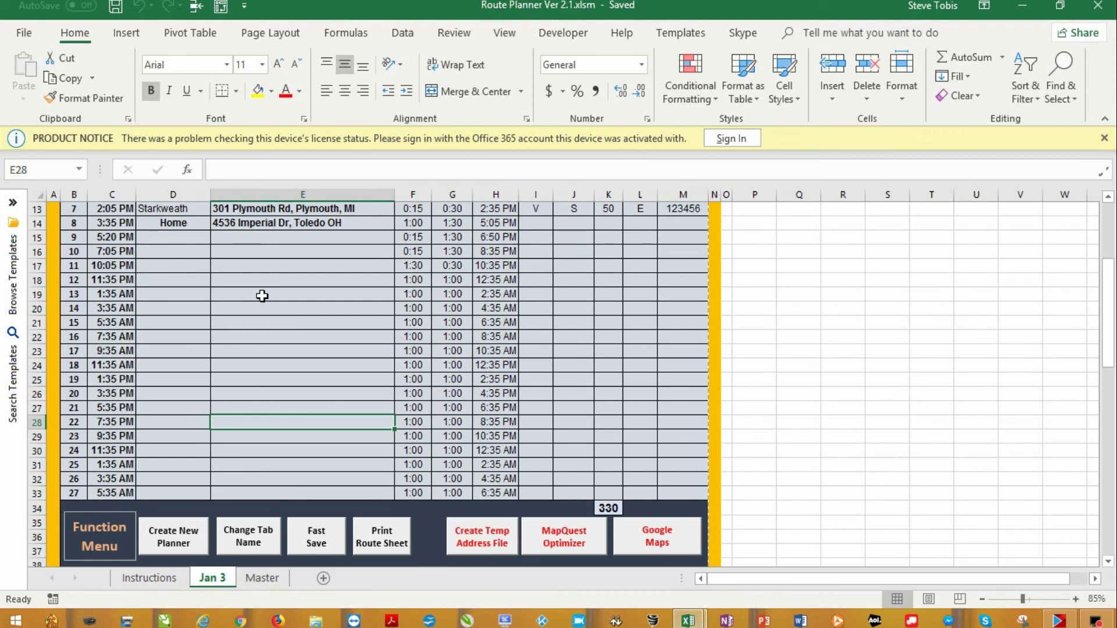
pyautogui.scroll(-3, 262, 296)
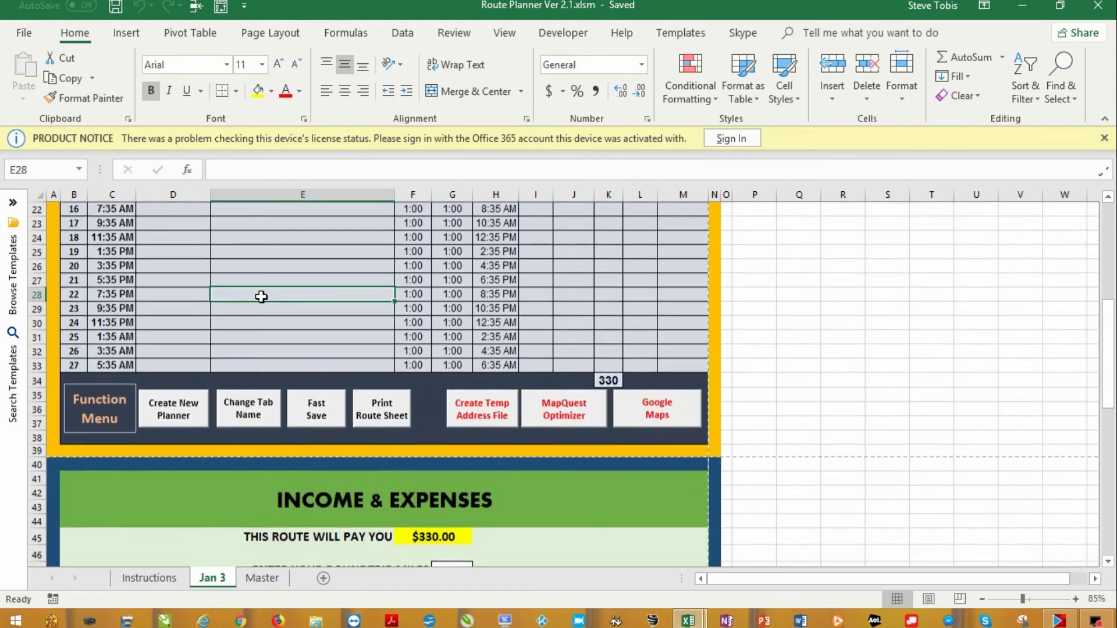
pyautogui.scroll(4, 262, 296)
pyautogui.scroll(3, 261, 296)
# Change print scaling from No Scaling to Fit All Rows, then Fit All Columns on One Page
pyautogui.click(23, 33)
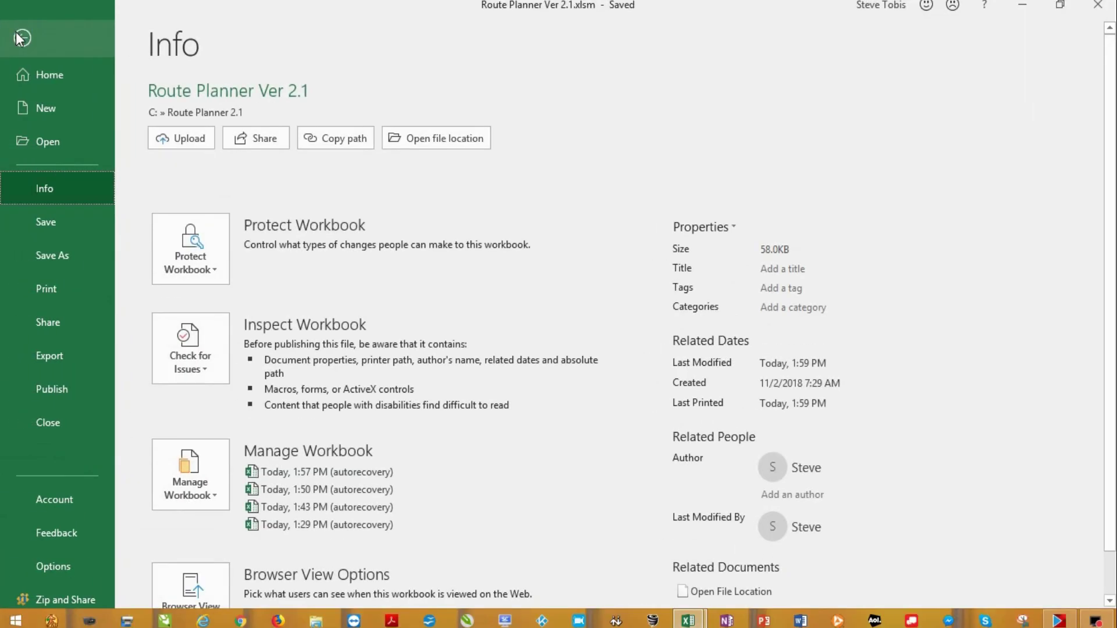
pyautogui.click(43, 291)
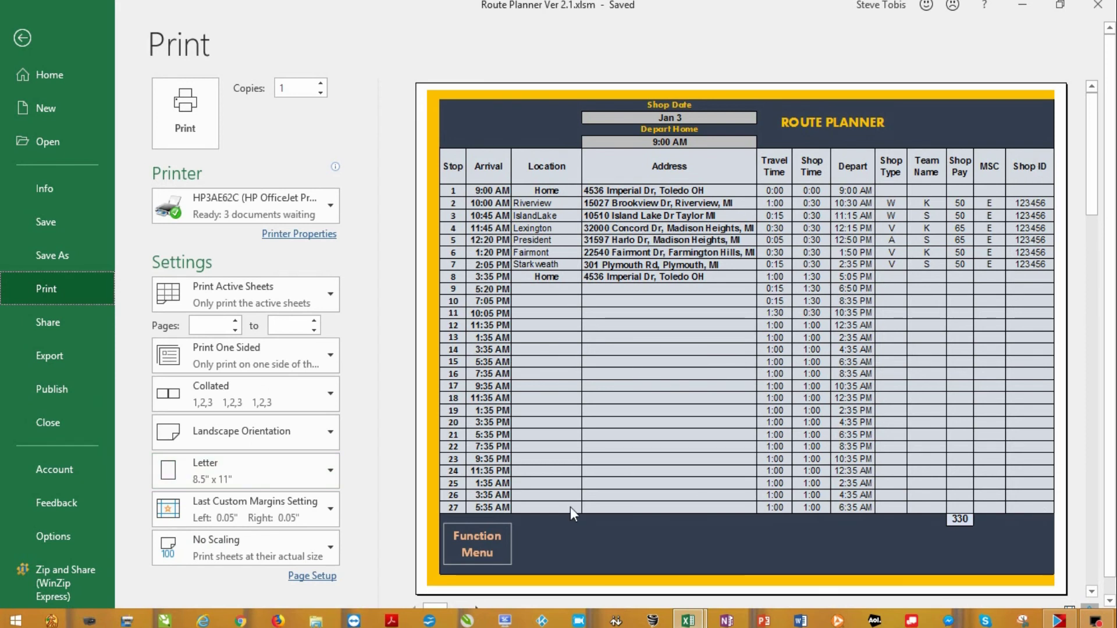
pyautogui.scroll(-1, 350, 520)
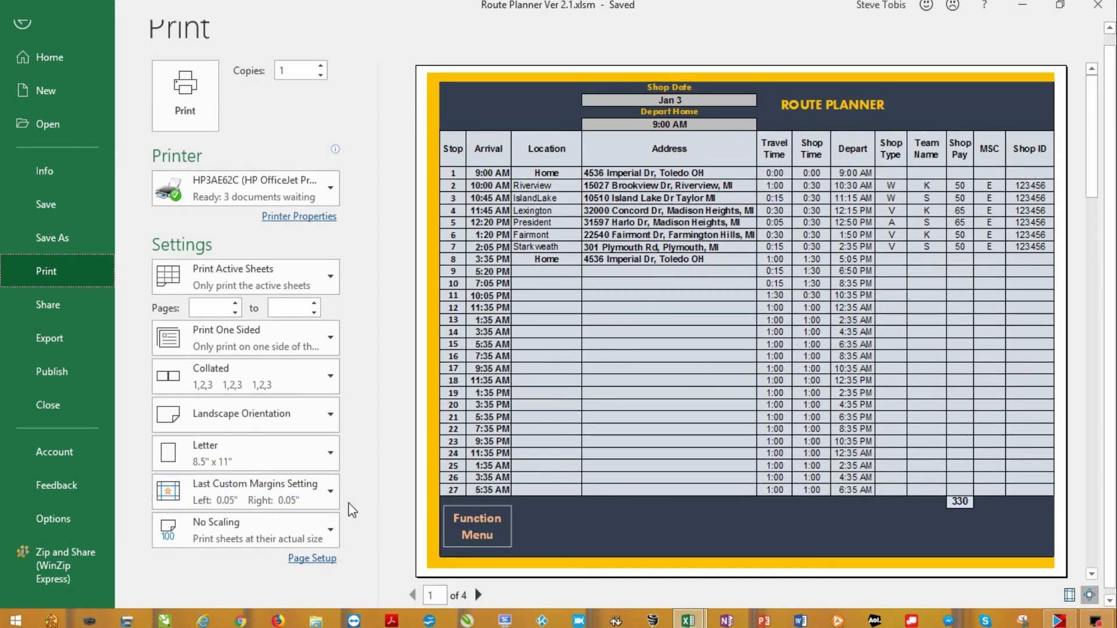
pyautogui.click(330, 532)
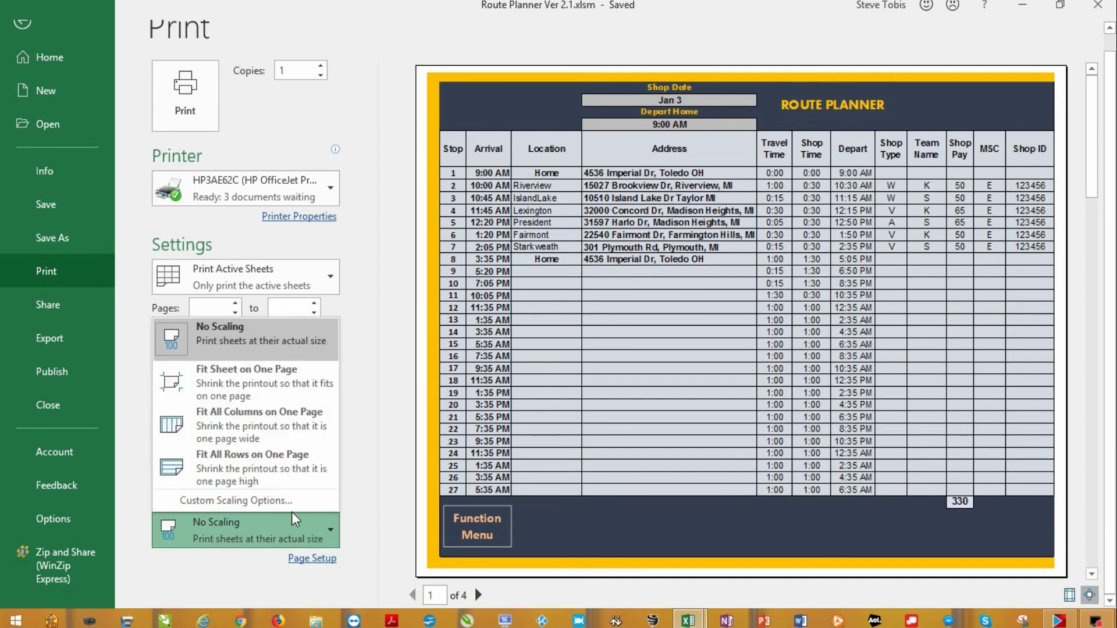
pyautogui.click(258, 477)
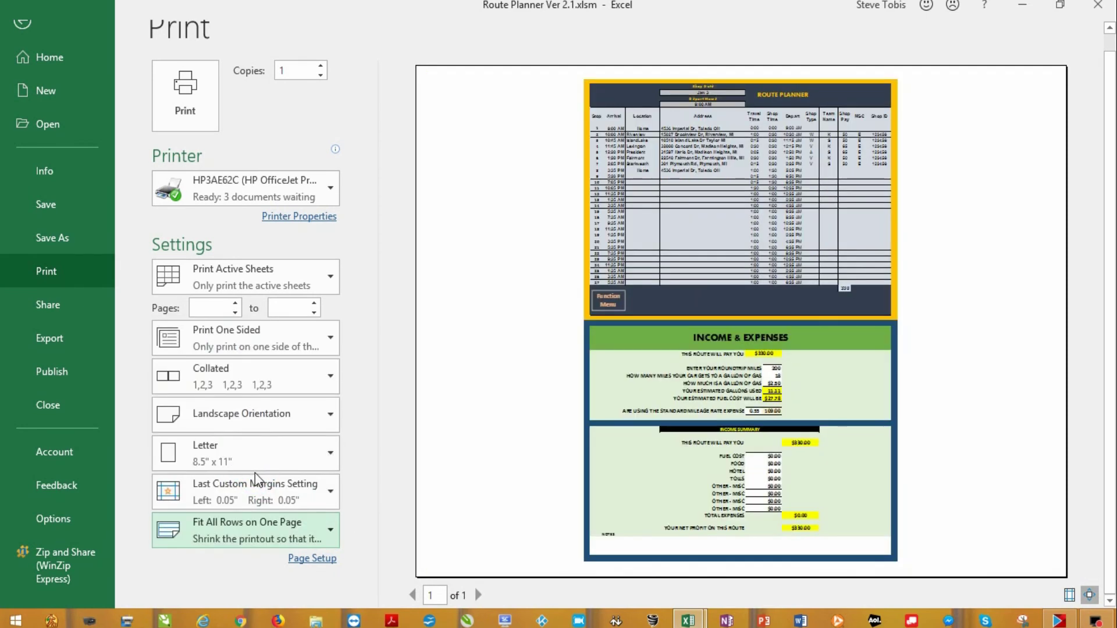
pyautogui.click(250, 534)
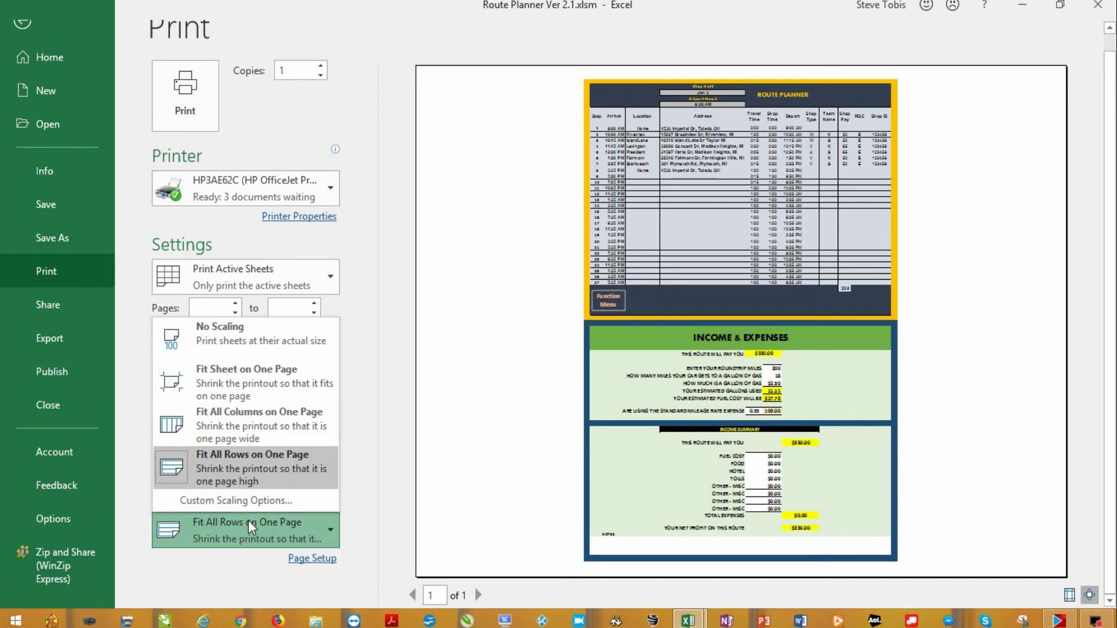
pyautogui.click(266, 436)
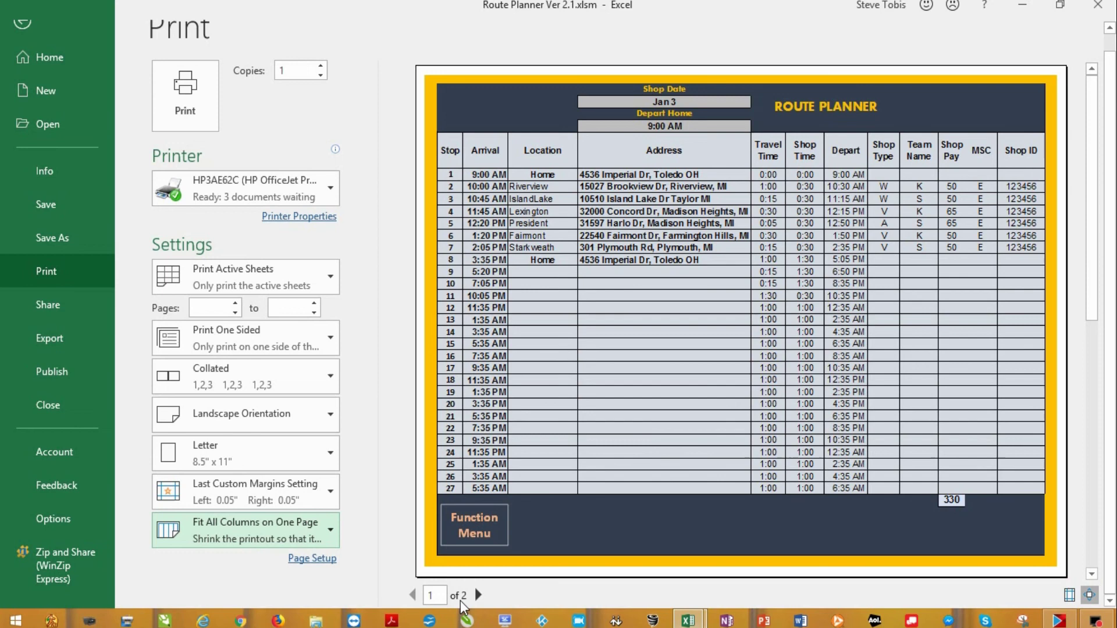
# Review both pages of the print preview, then return to the sheet
pyautogui.click(478, 595)
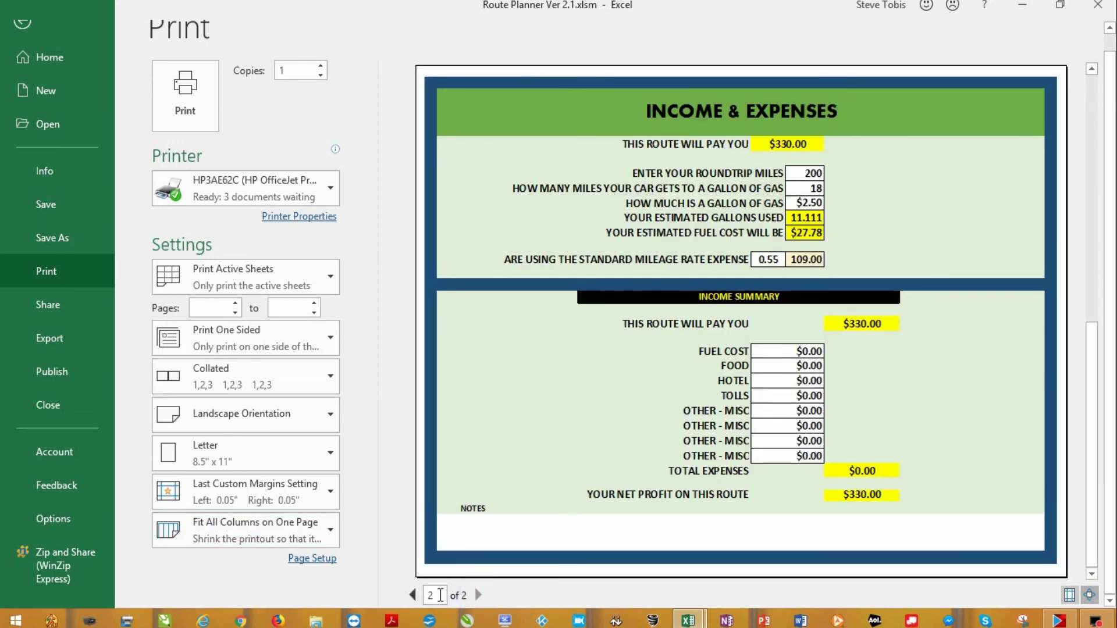
pyautogui.click(413, 594)
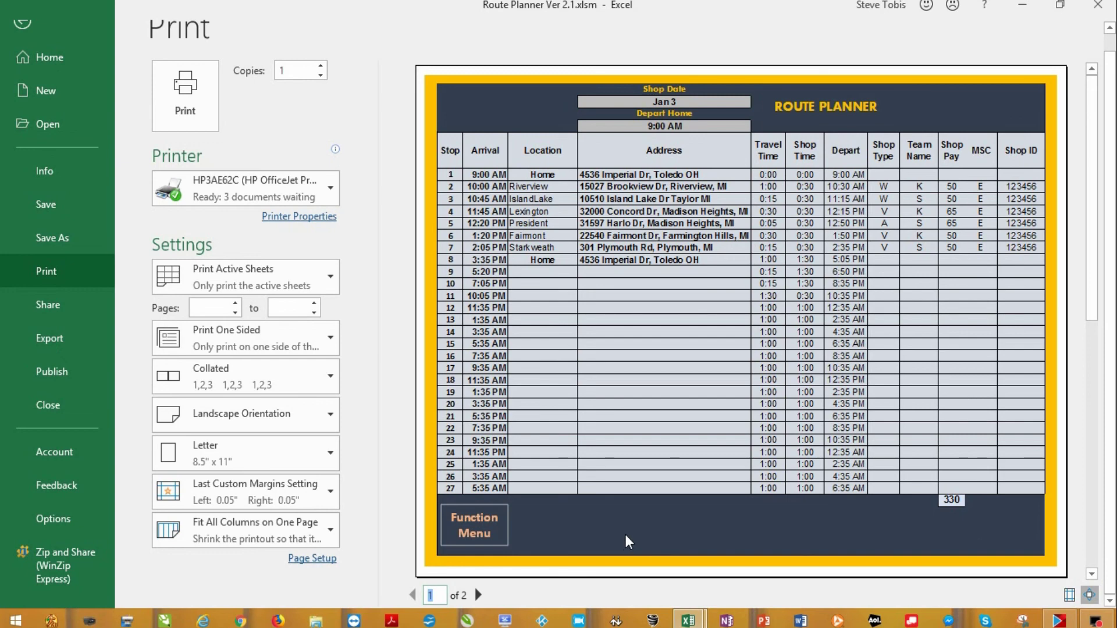
pyautogui.click(19, 25)
# Enter $25.00 fuel cost in F60 and $15.00 food in the Income Summary
pyautogui.scroll(-5, 353, 348)
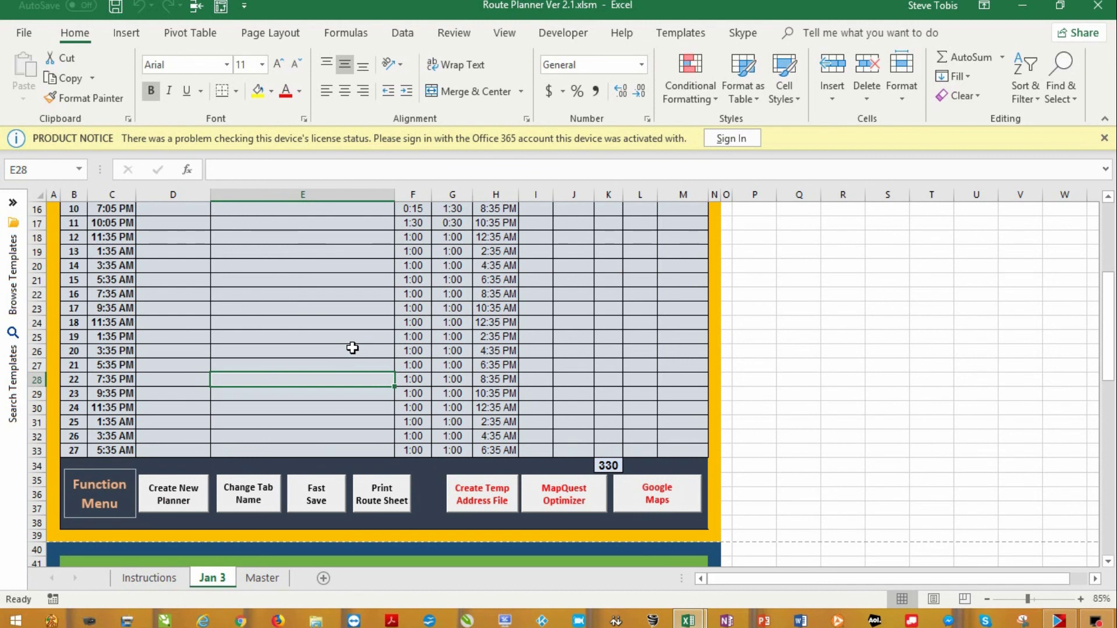
pyautogui.scroll(-6, 352, 348)
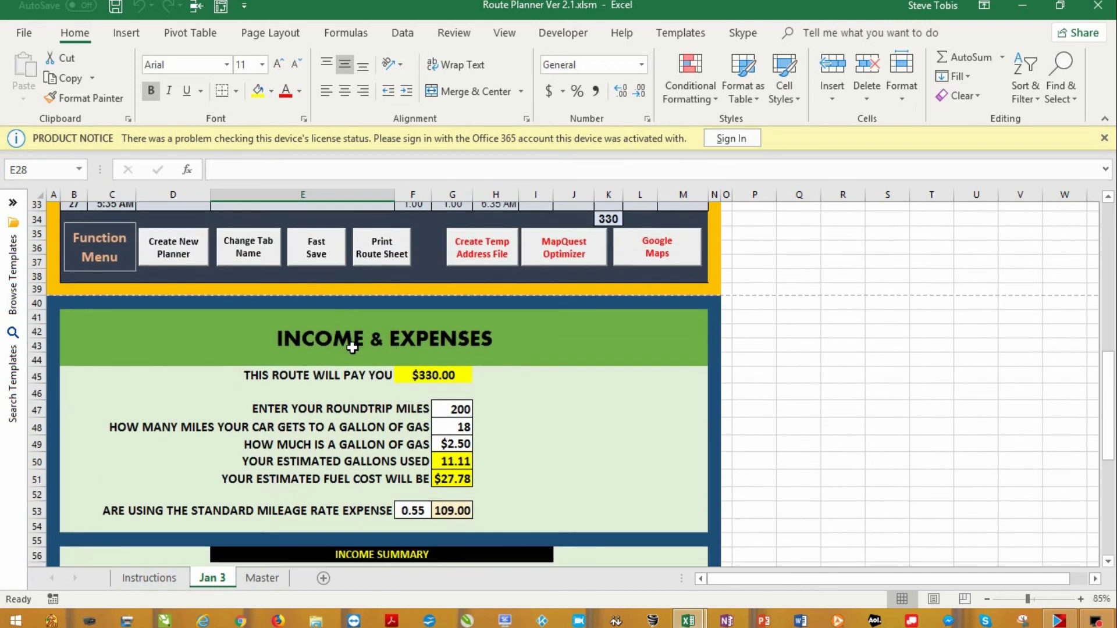
pyautogui.scroll(-1, 353, 348)
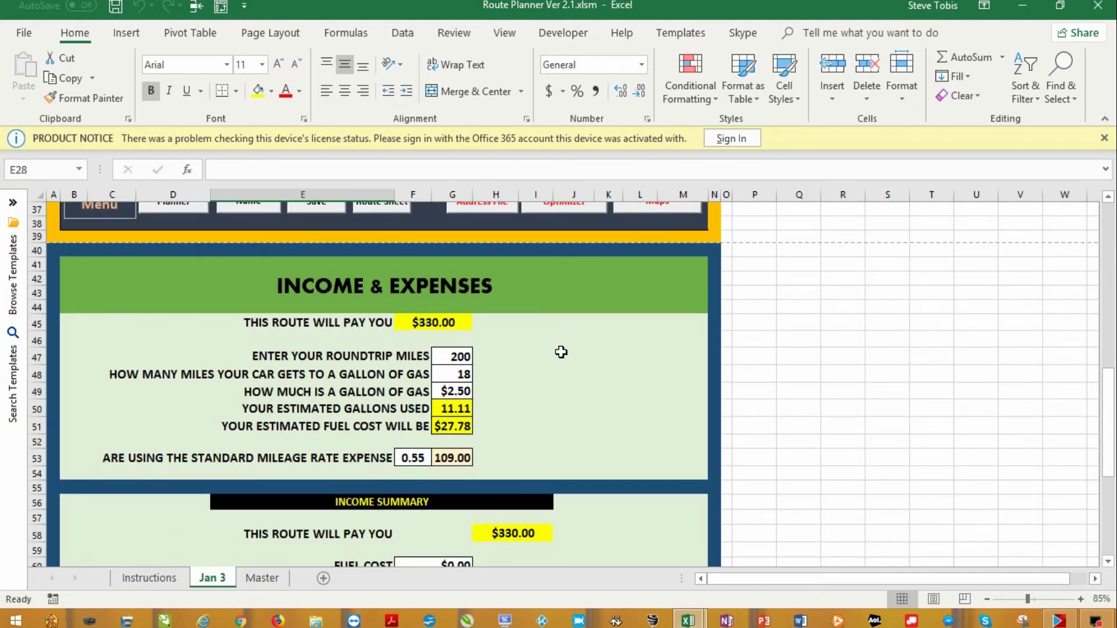
pyautogui.scroll(-4, 371, 395)
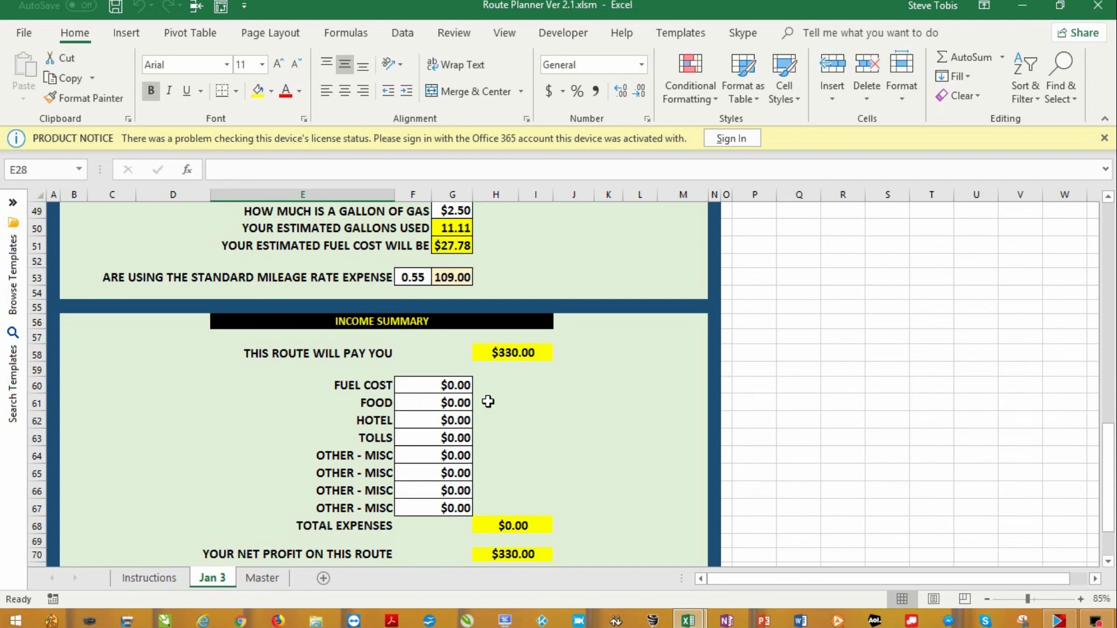
pyautogui.click(457, 385)
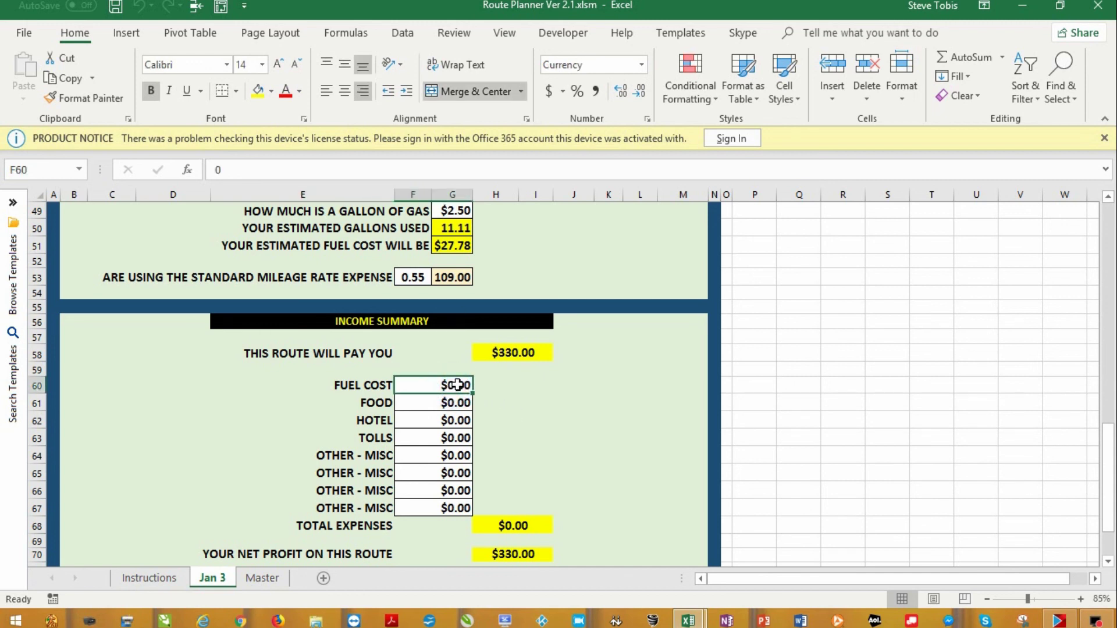
pyautogui.write('25.00')
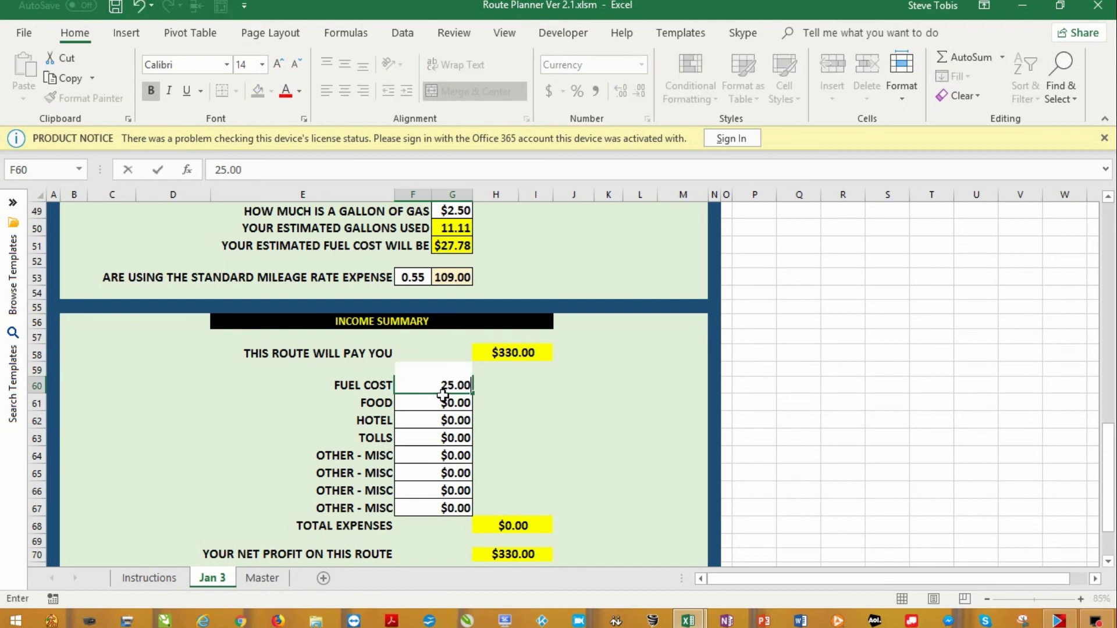
pyautogui.click(457, 404)
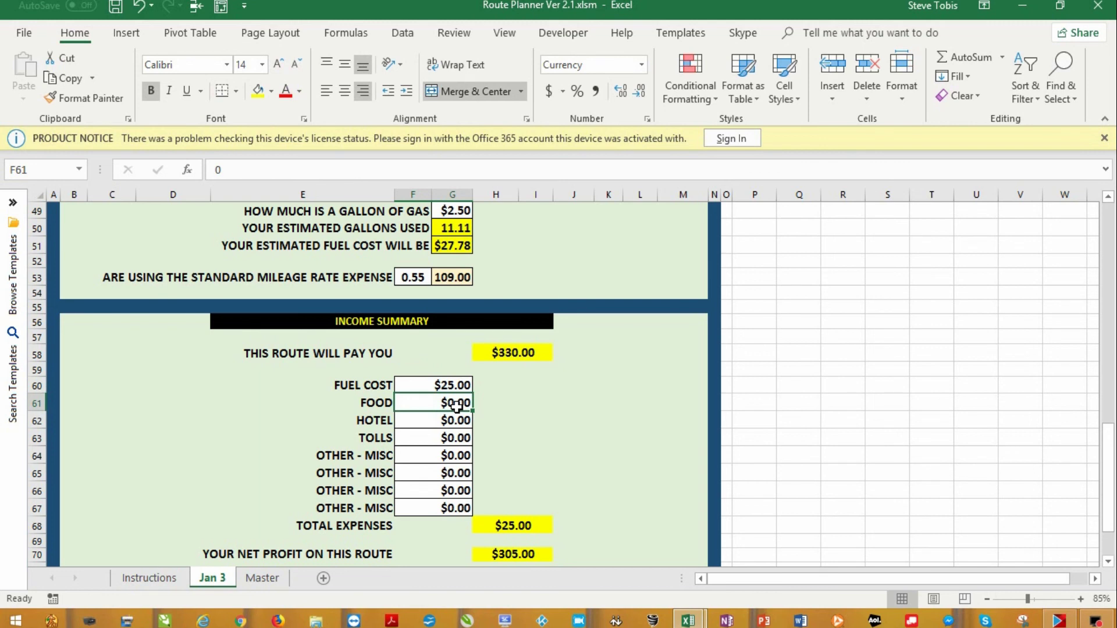
pyautogui.write('15.')
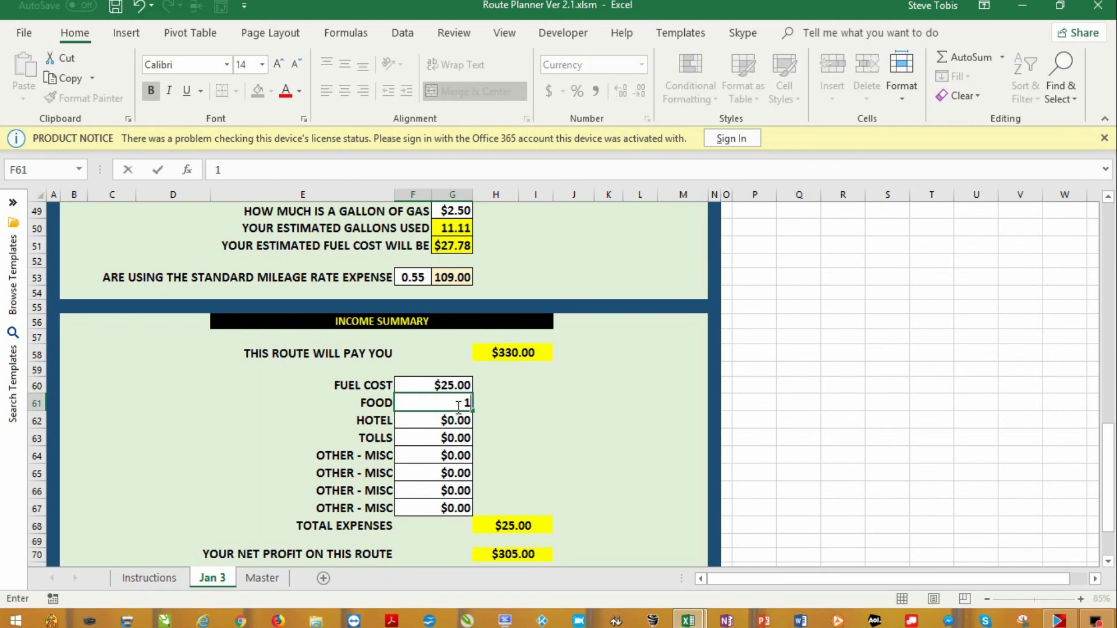
pyautogui.press('Return')
# Save the workbook with Fast Save
pyautogui.scroll(-1, 603, 446)
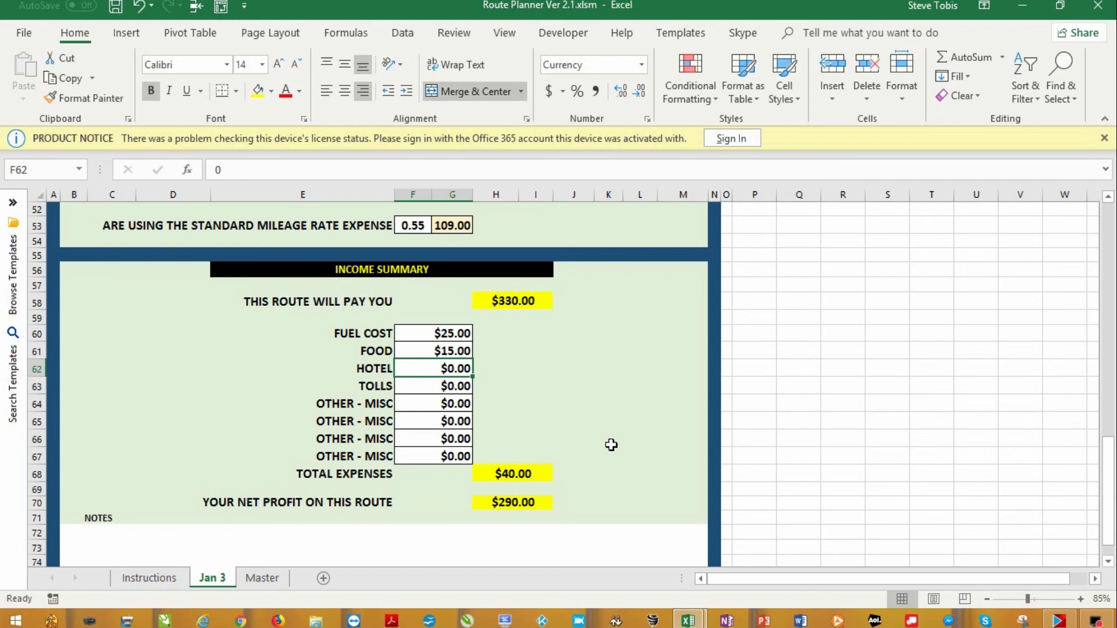
pyautogui.scroll(7, 618, 434)
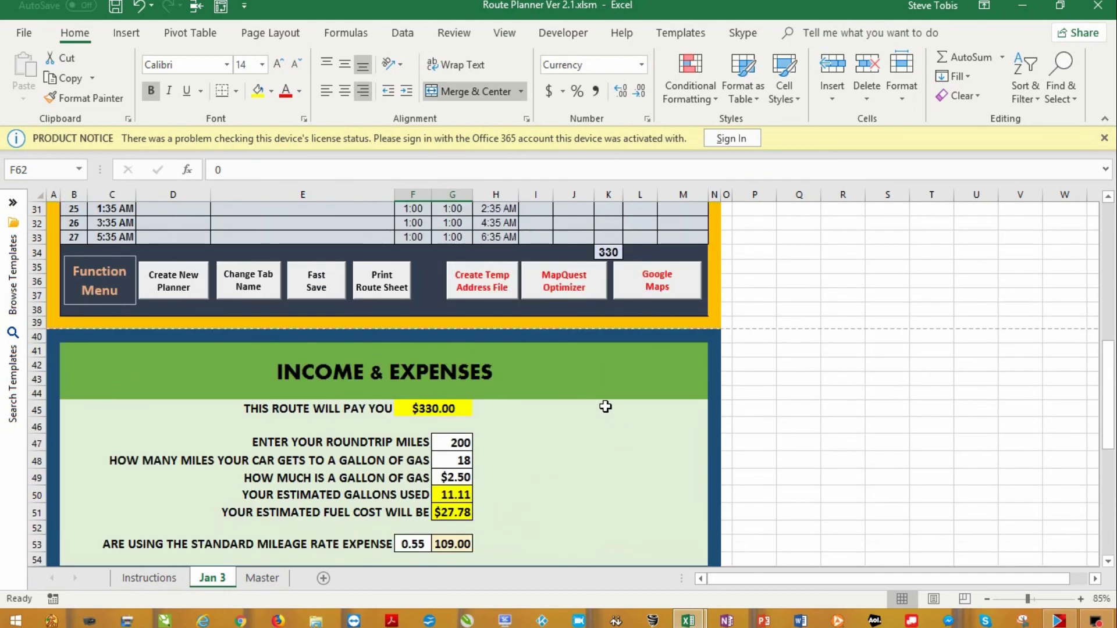
pyautogui.click(325, 291)
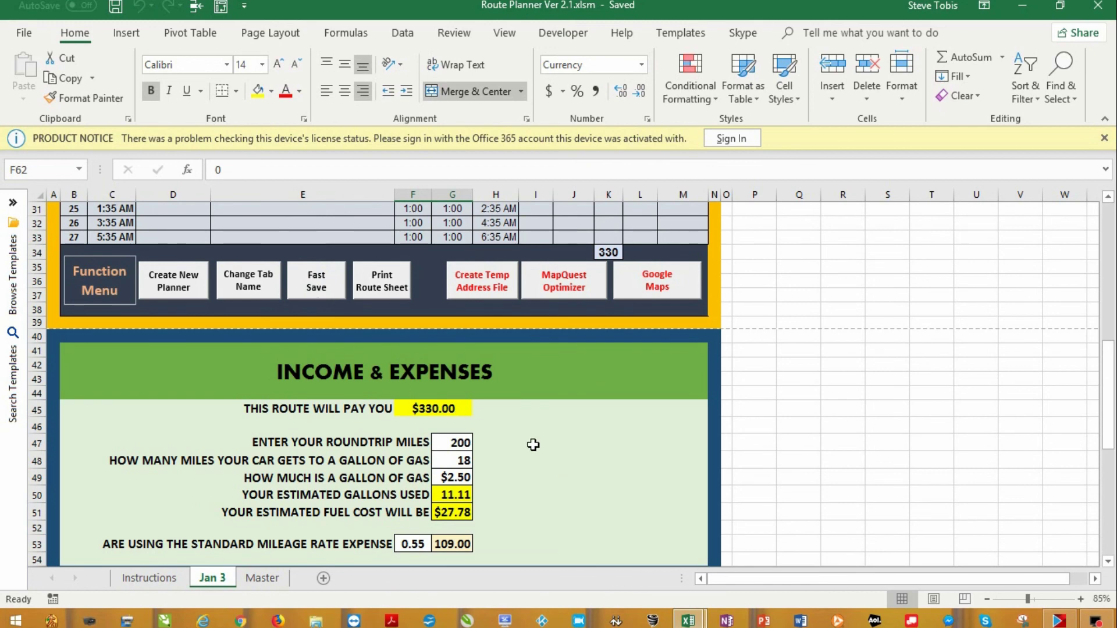
# From the Master sheet, generate a new Master (2) planner sheet via Create New Planner
pyautogui.click(268, 578)
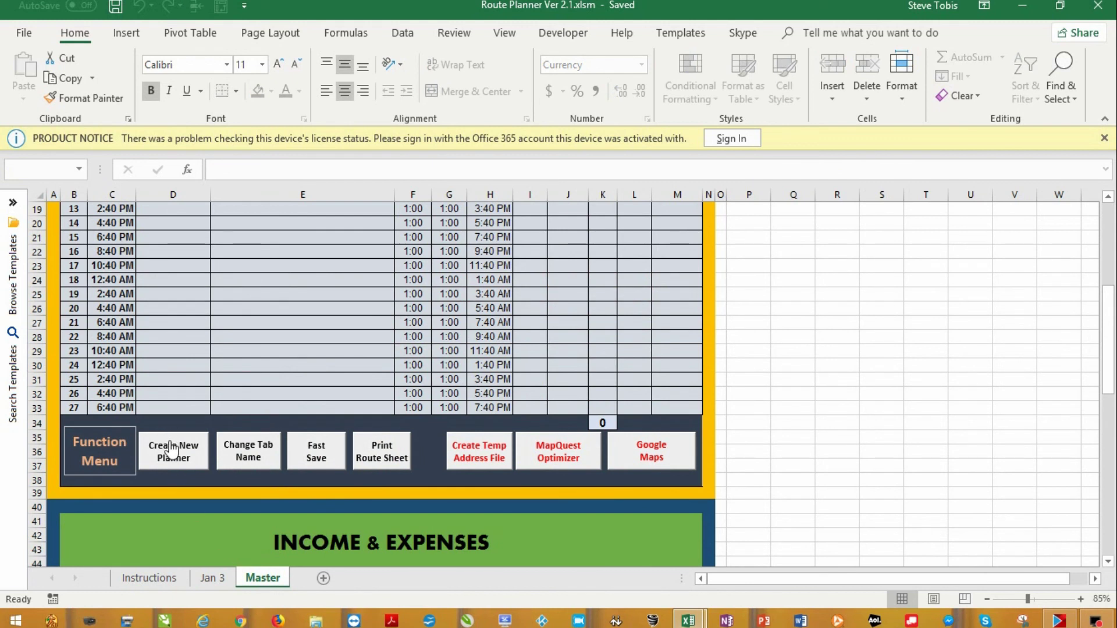
pyautogui.keyDown('ctrl'); pyautogui.click(172, 454); pyautogui.keyUp('ctrl')
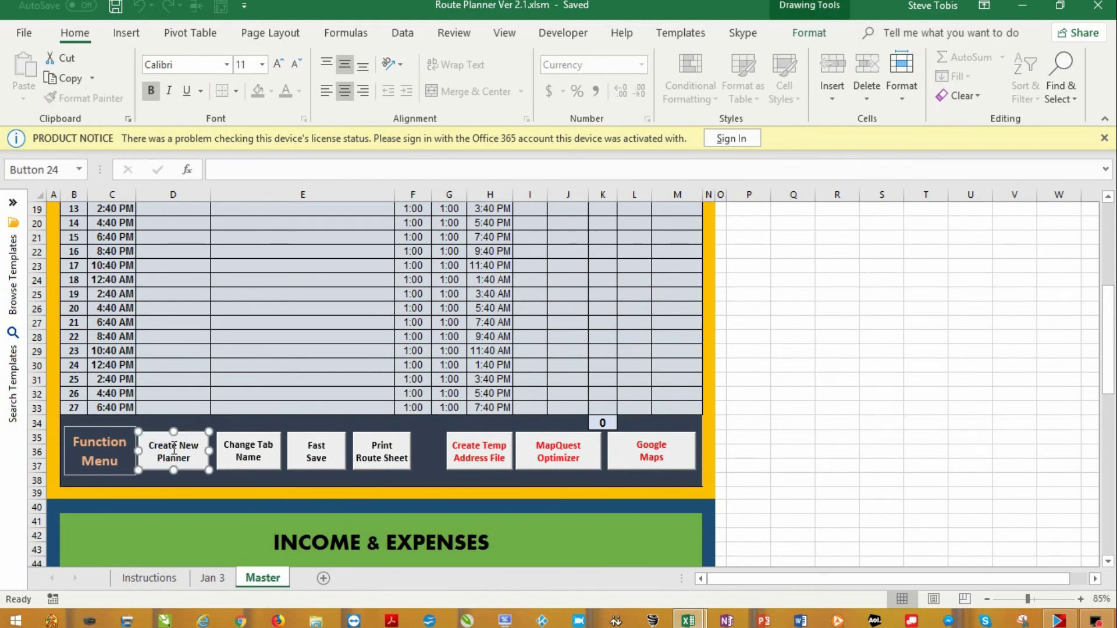
pyautogui.click(729, 422)
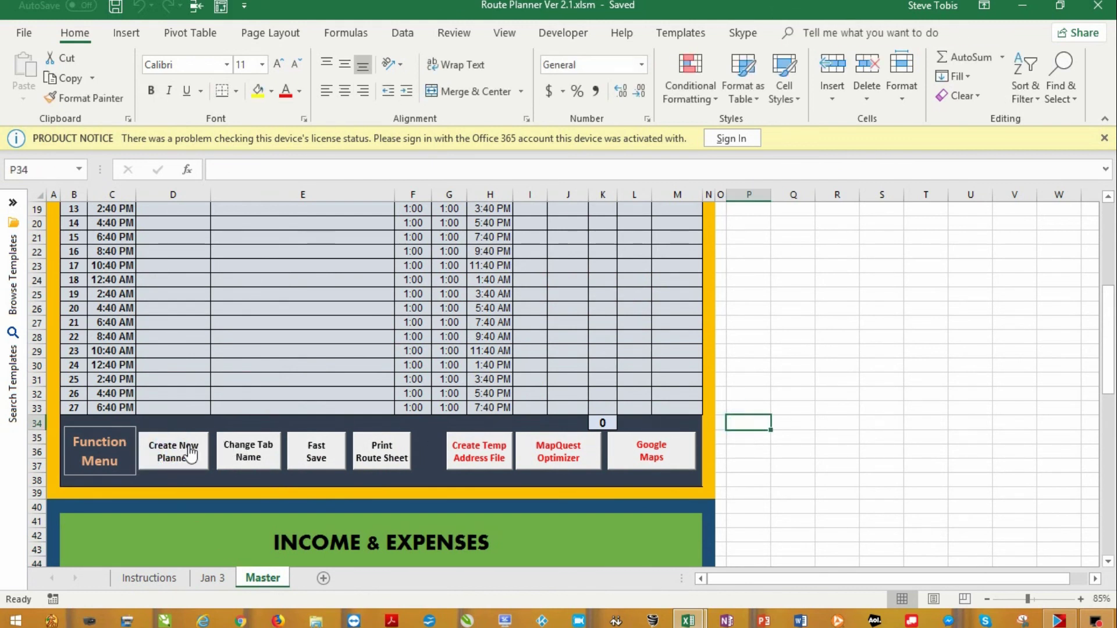
pyautogui.click(189, 452)
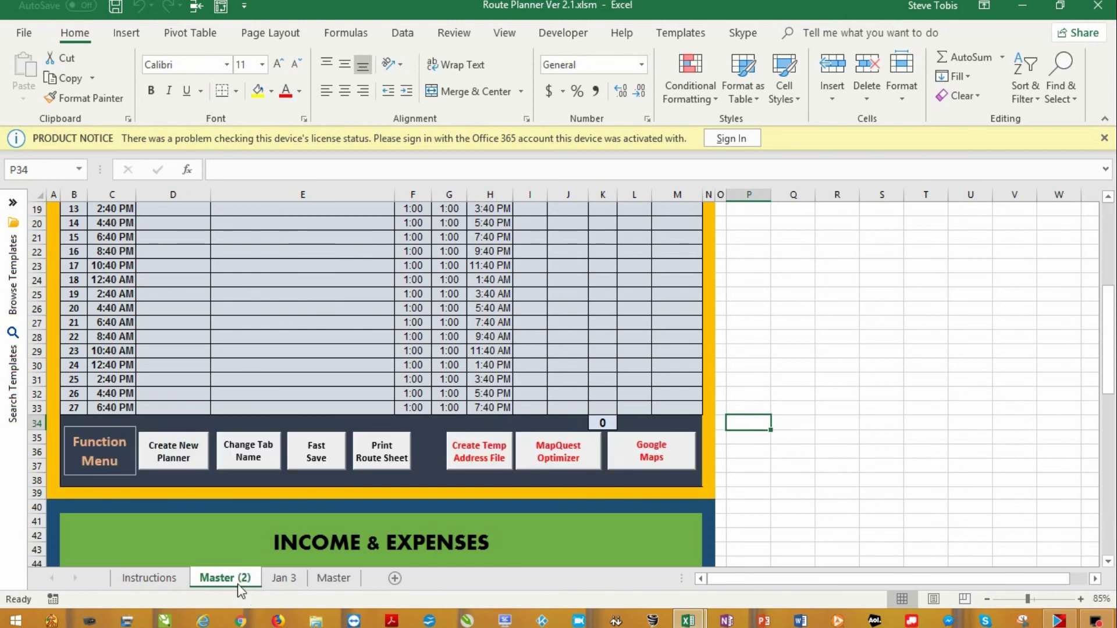
pyautogui.scroll(6, 290, 314)
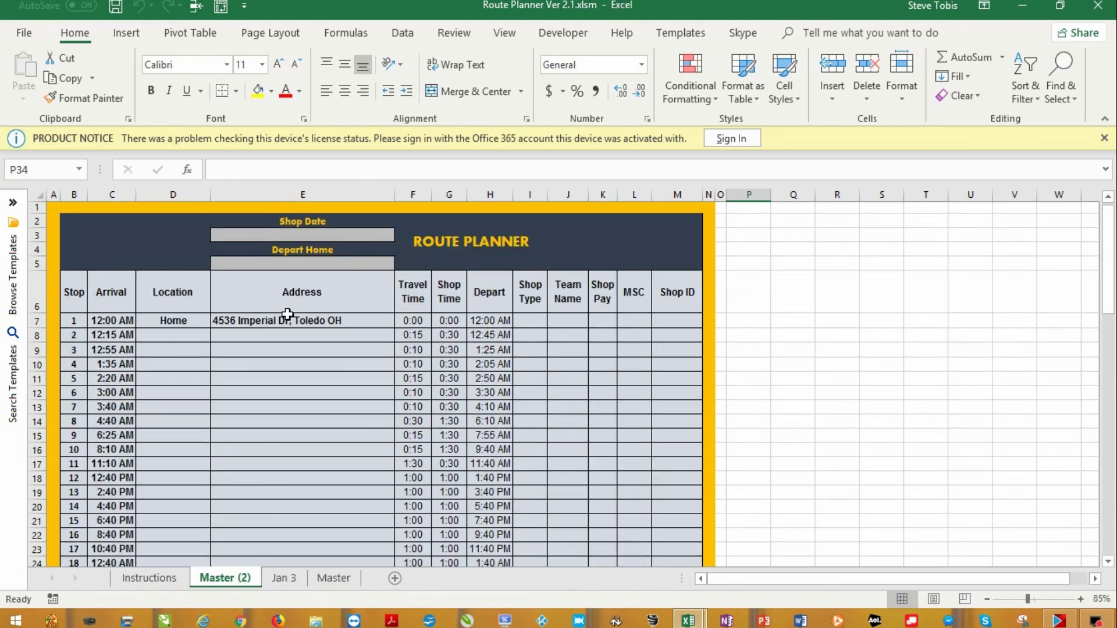